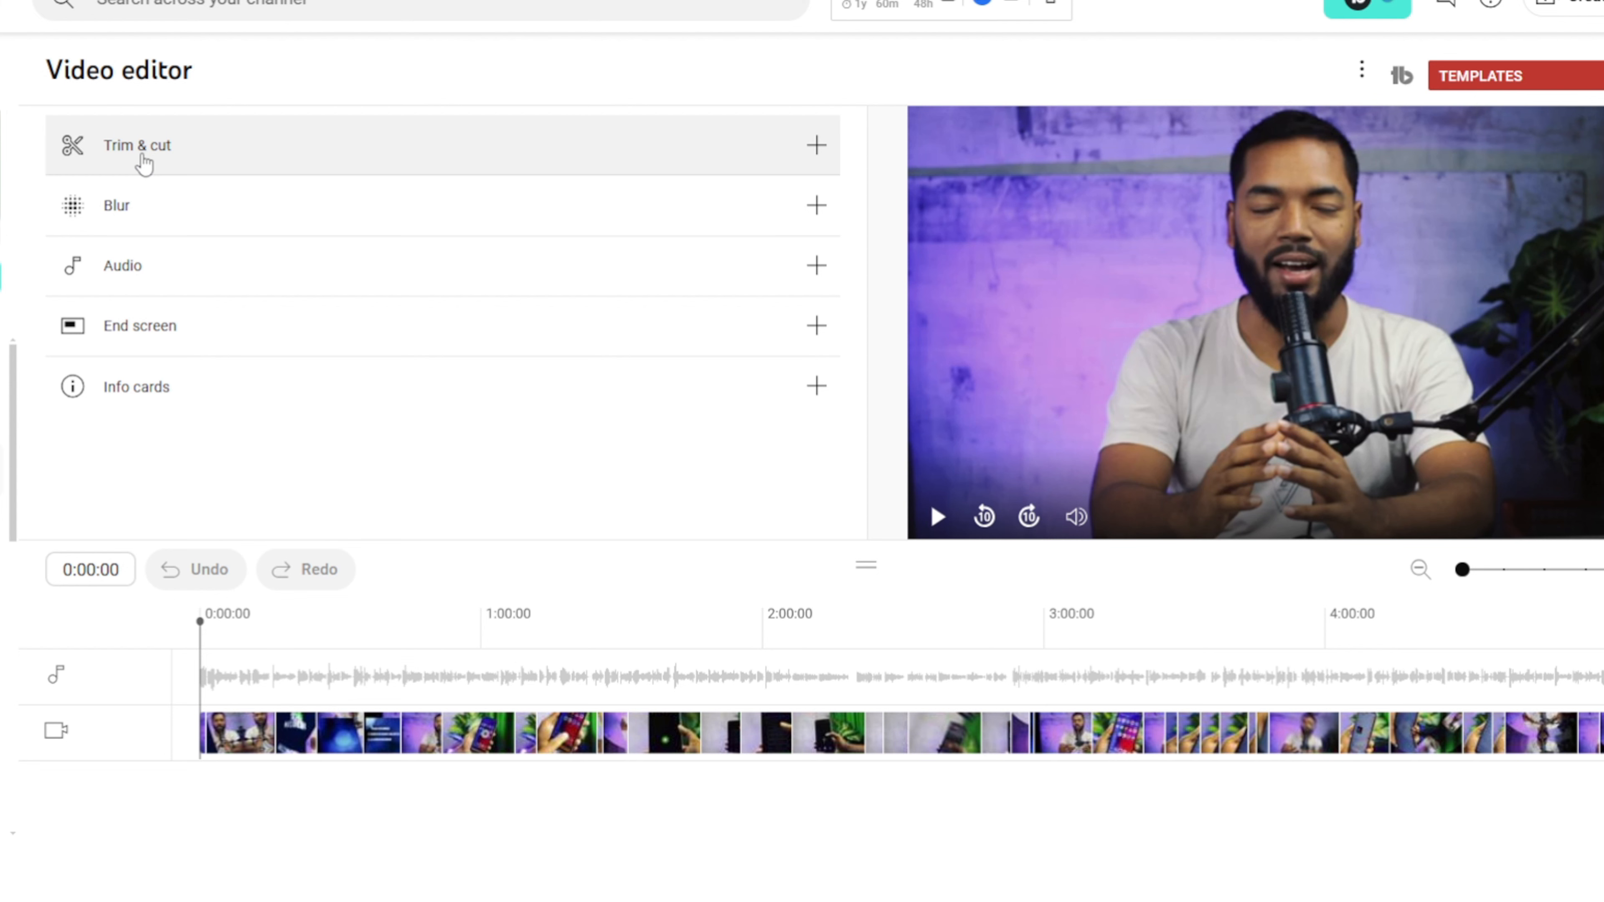
Open Trim & cut and try the trim handles at the start and end of the video.
click(137, 147)
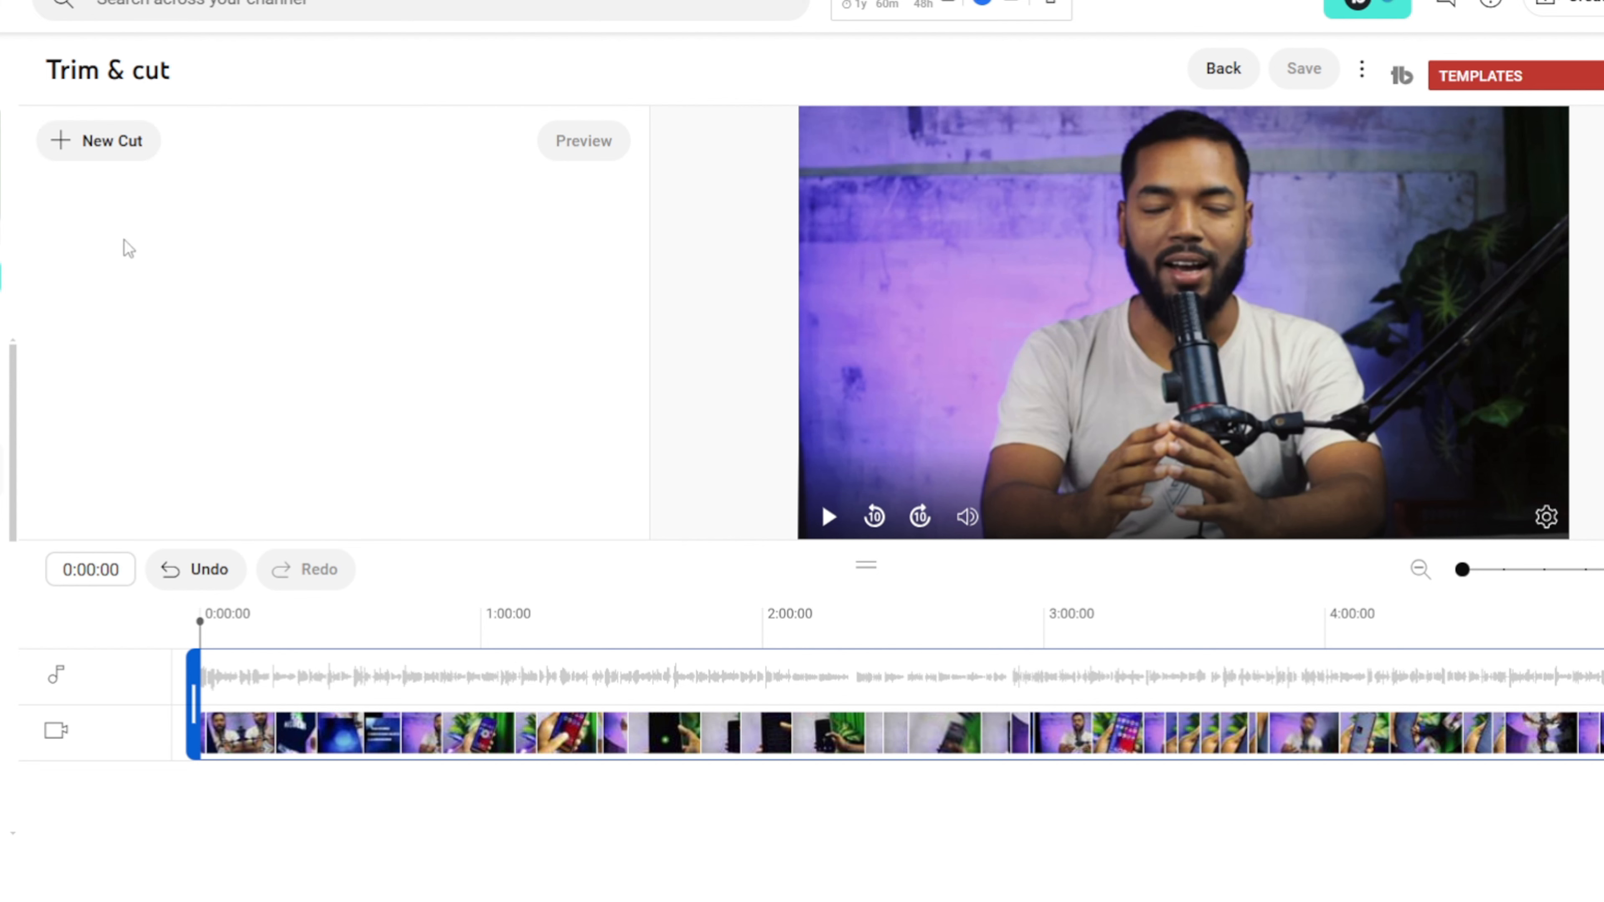
mouse_move(192, 687)
mouse_down()
mouse_move(1042, 689)
mouse_move(192, 689)
mouse_up()
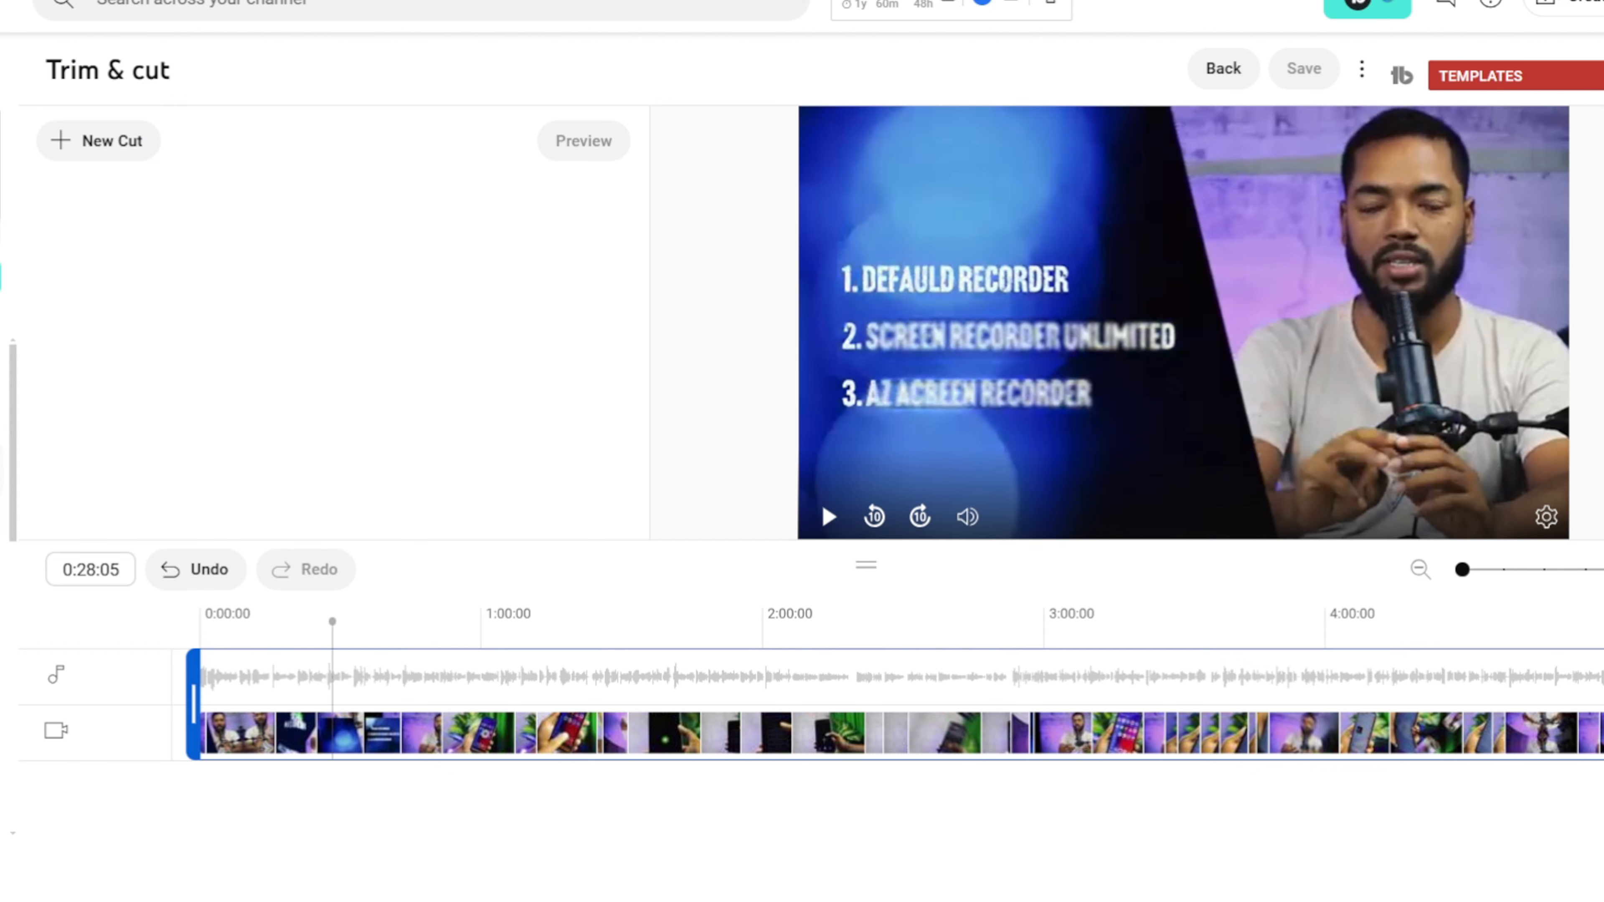
mouse_move(1598, 695)
mouse_down()
mouse_move(954, 695)
mouse_move(1598, 695)
mouse_up()
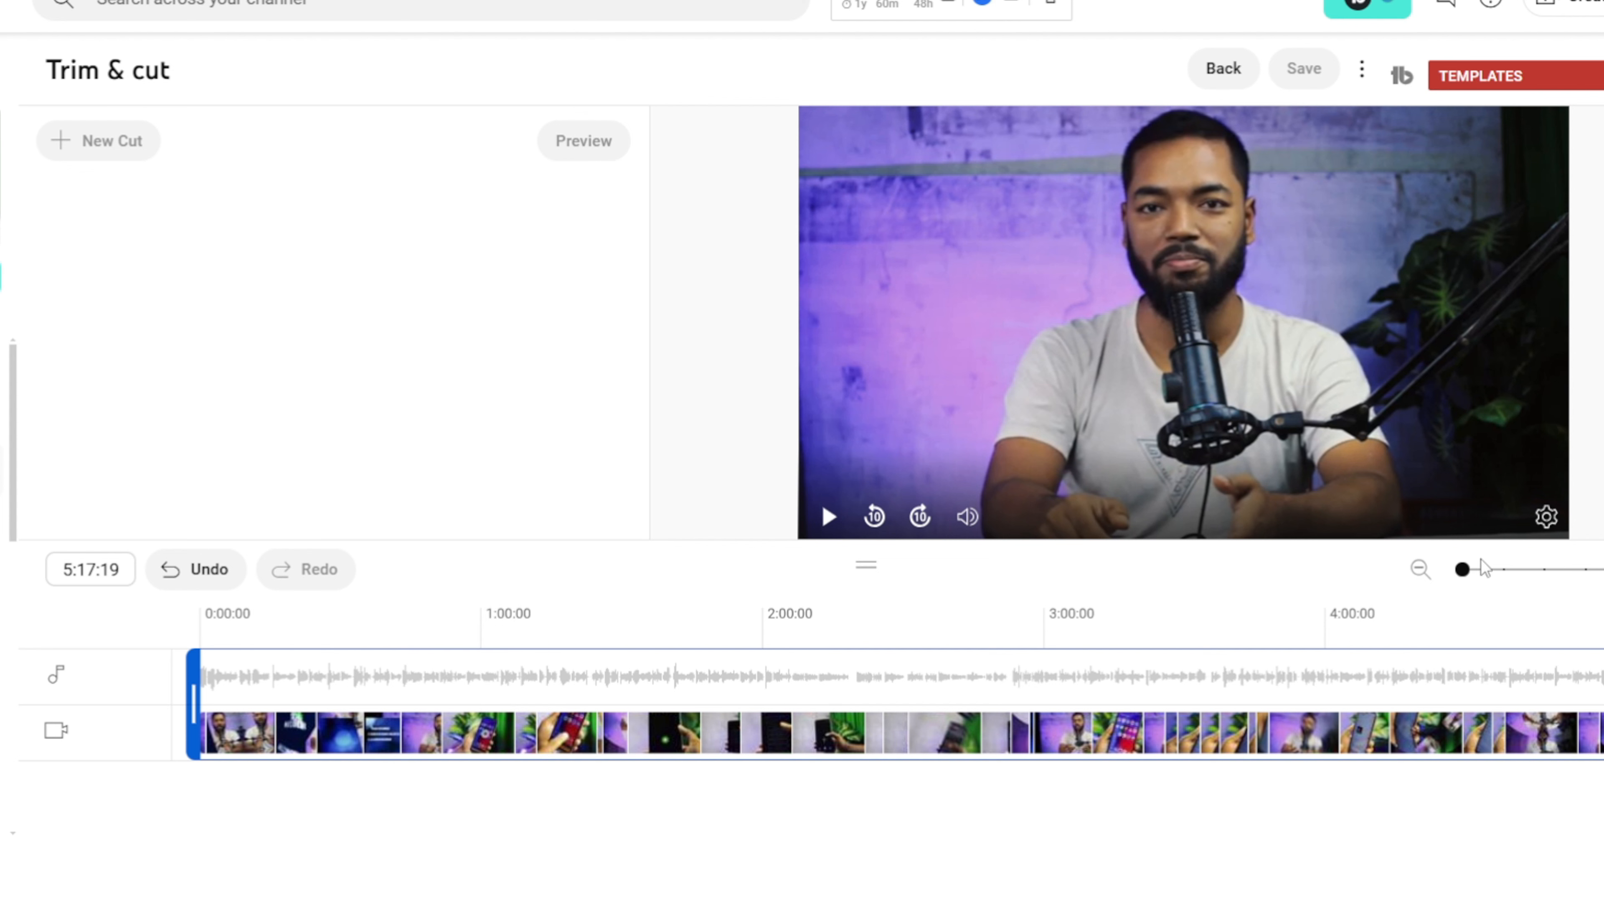
drag(1485, 577, 1199, 584)
click(1136, 589)
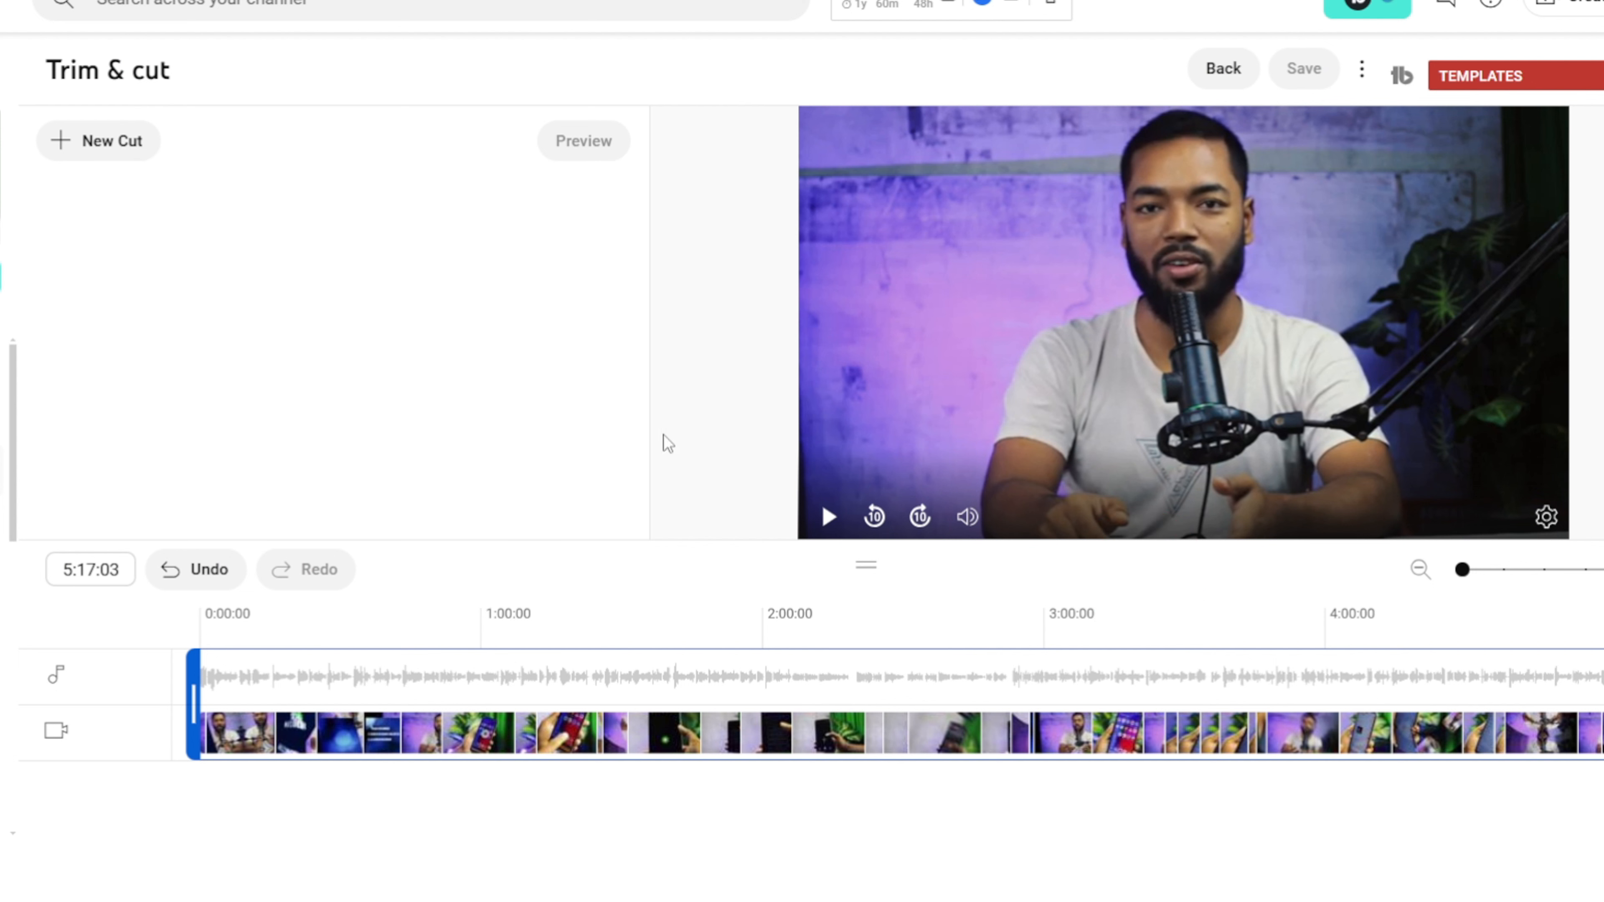
Add a cut that removes the section from 2:18:19 to 2:19:14, and select it on the timeline.
click(850, 640)
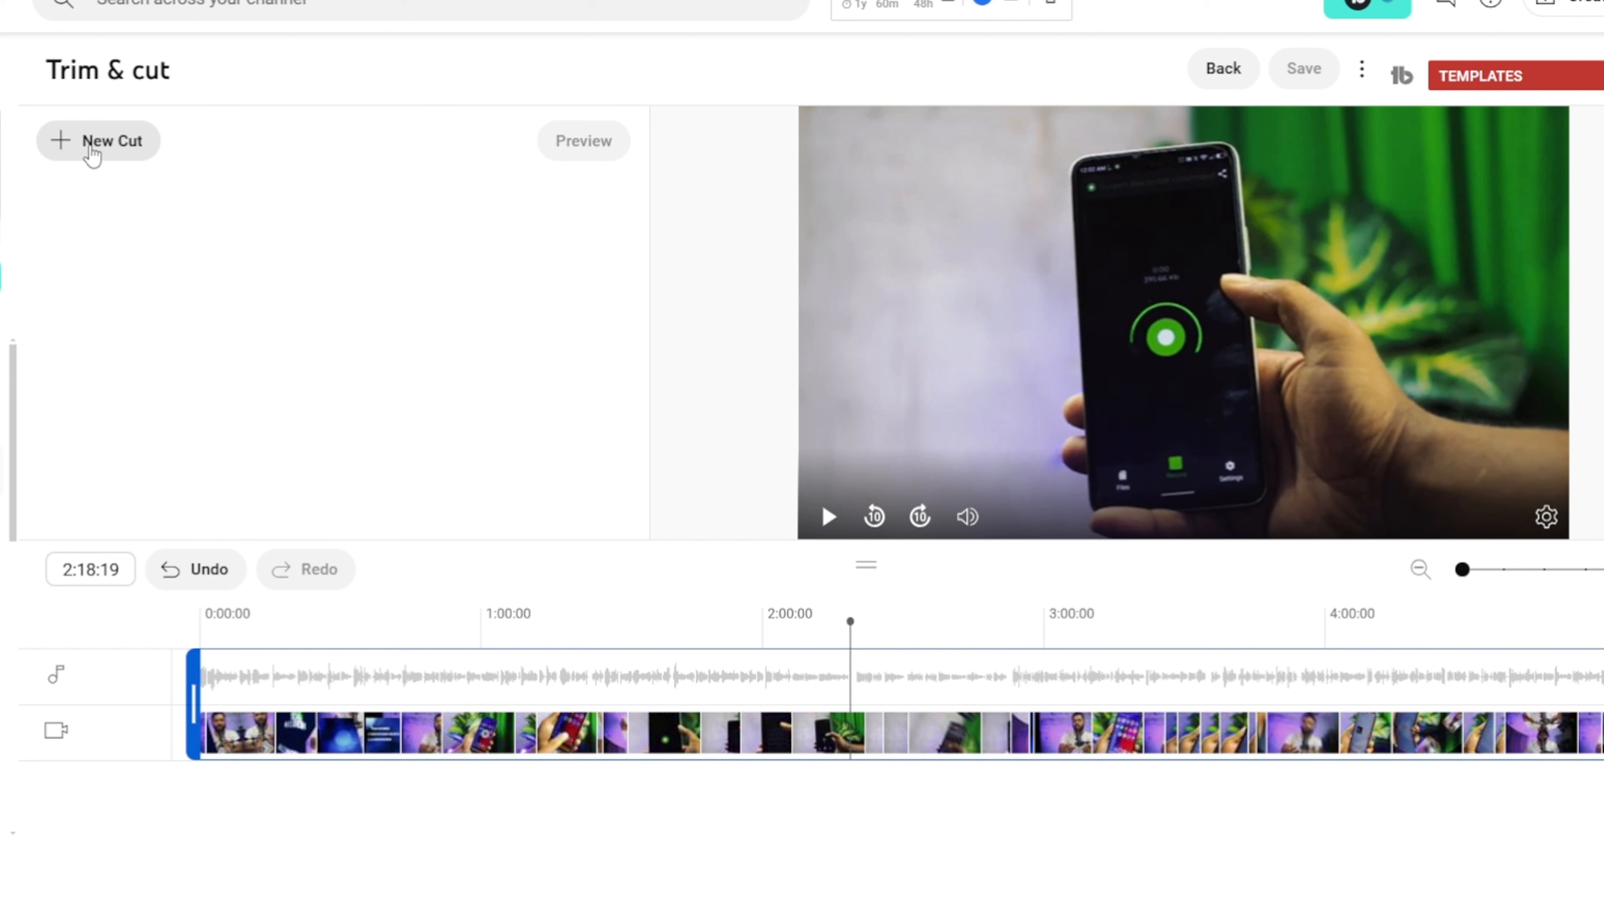
click(93, 152)
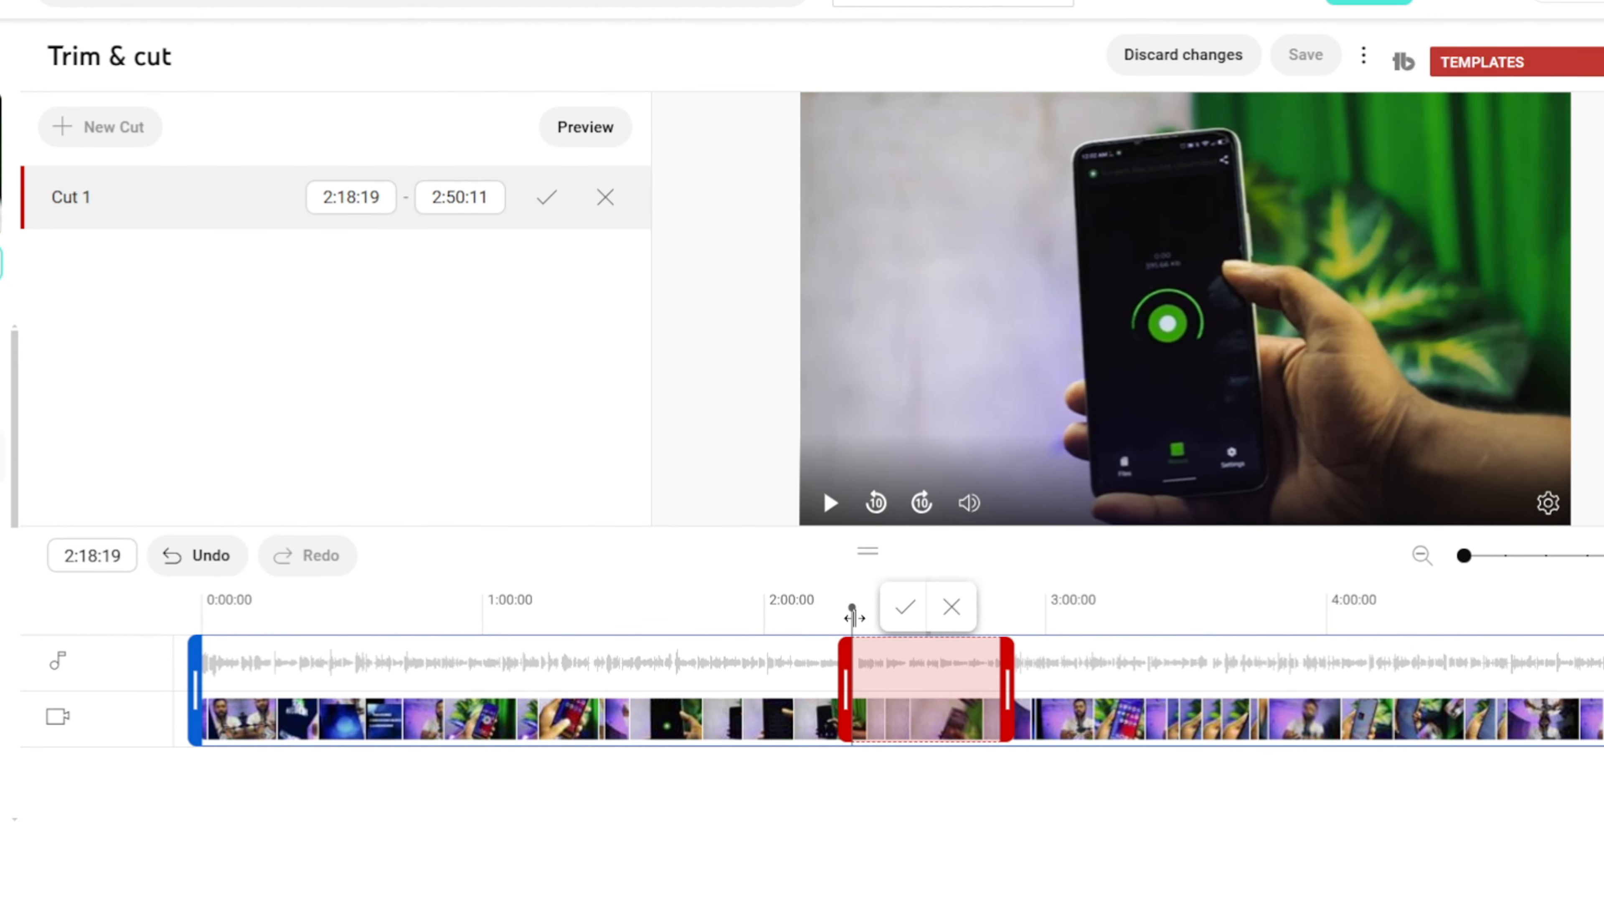
key(ctrl)
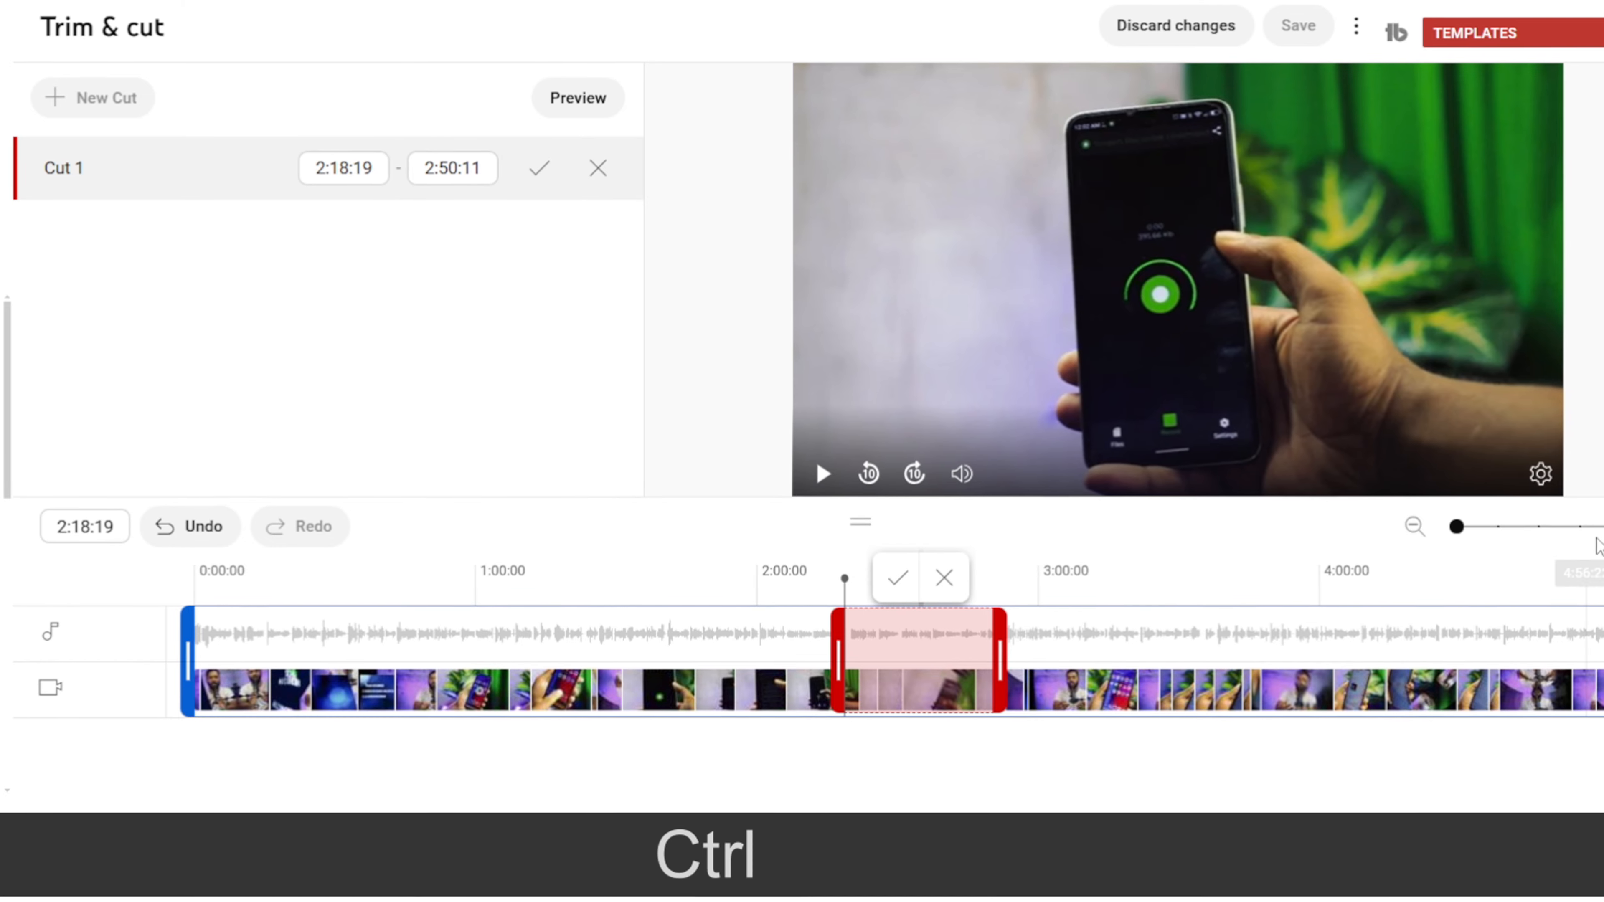
scroll(1503, 534, up, 2)
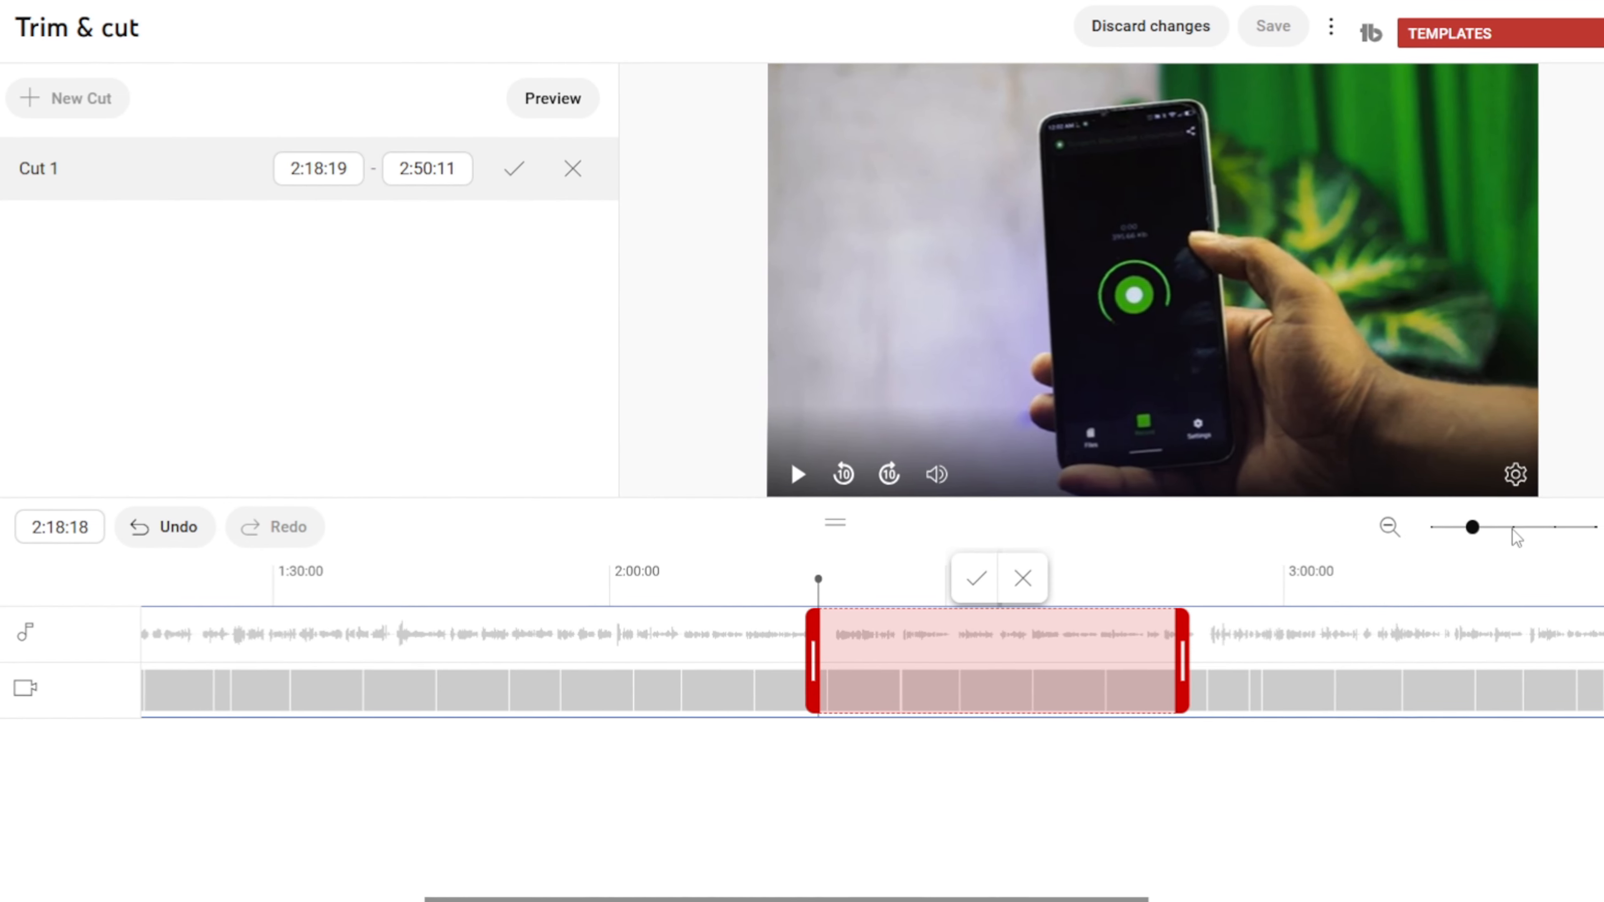
click(1514, 529)
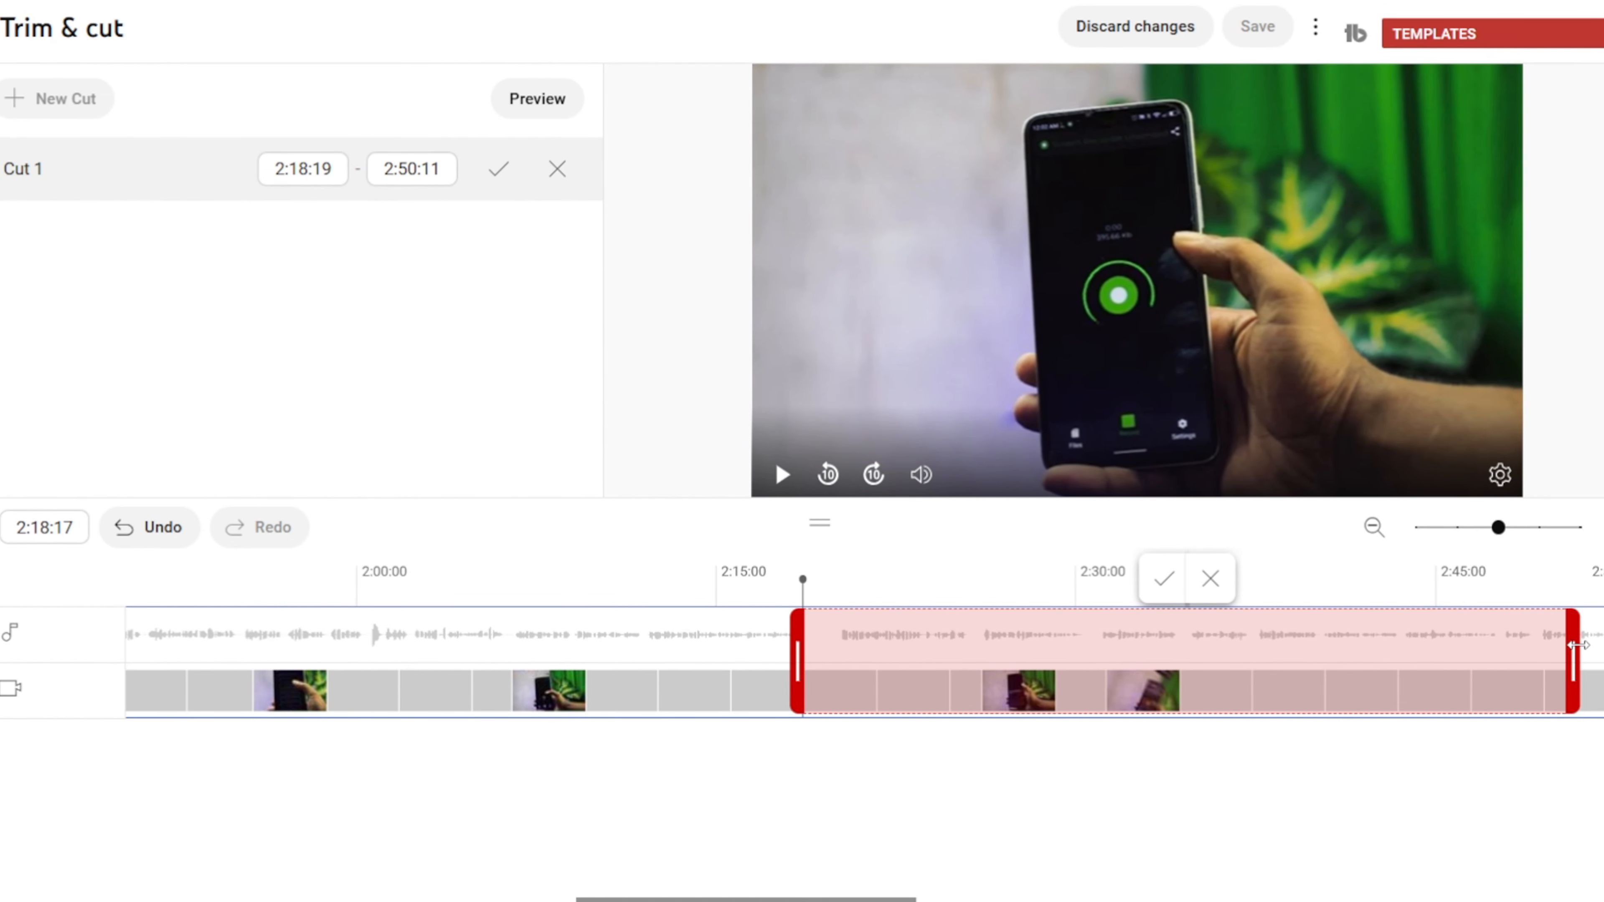
drag(1577, 644, 831, 616)
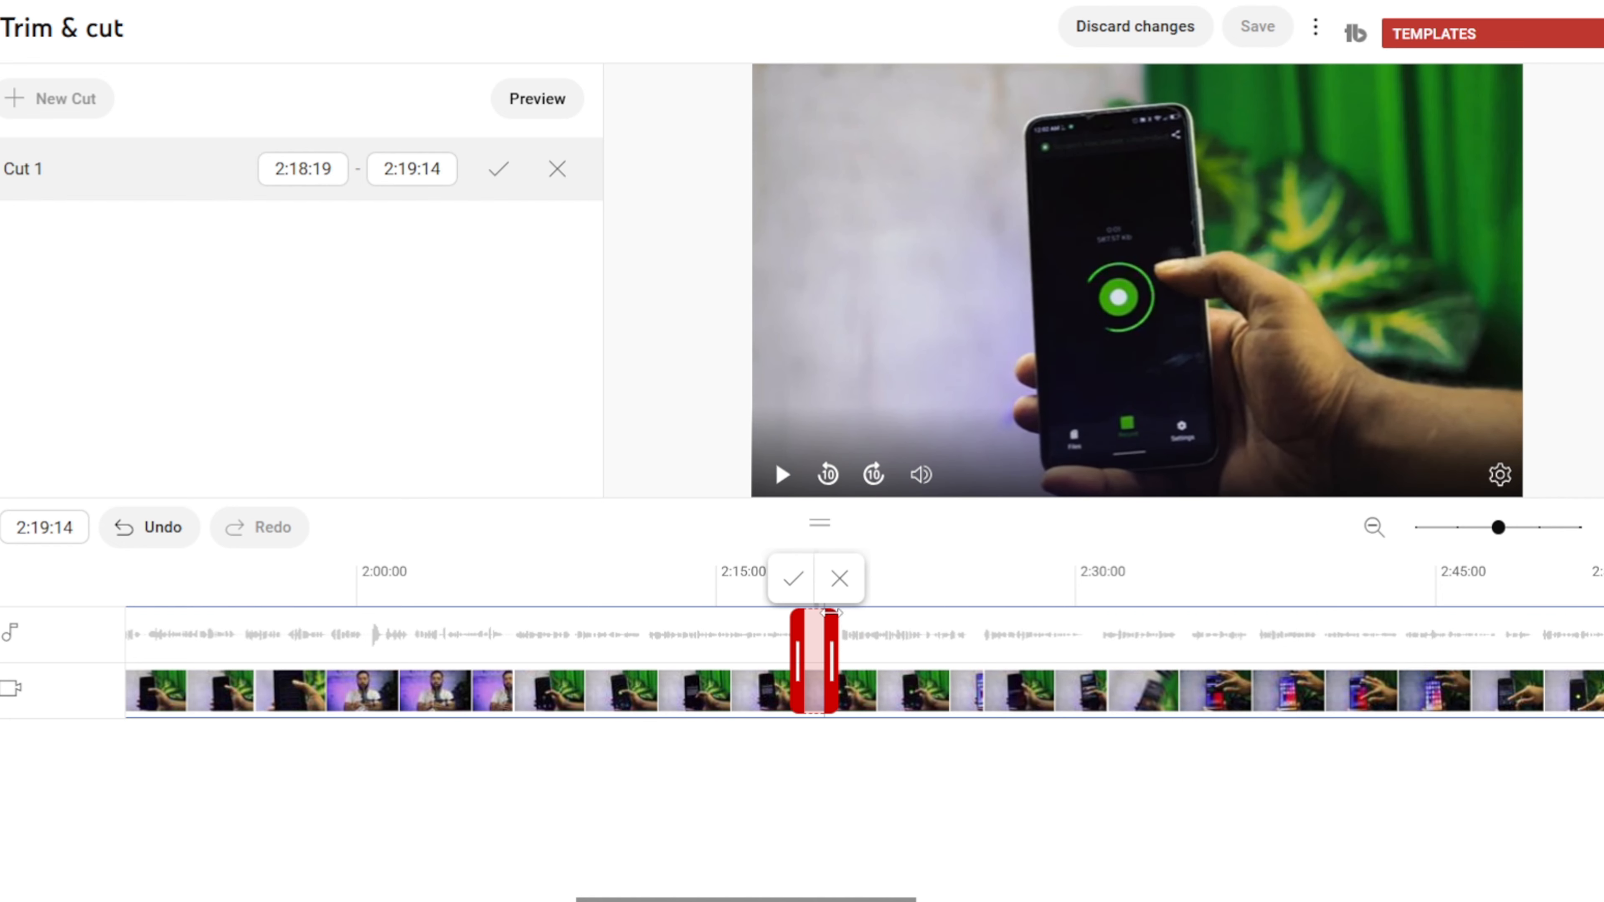
click(795, 580)
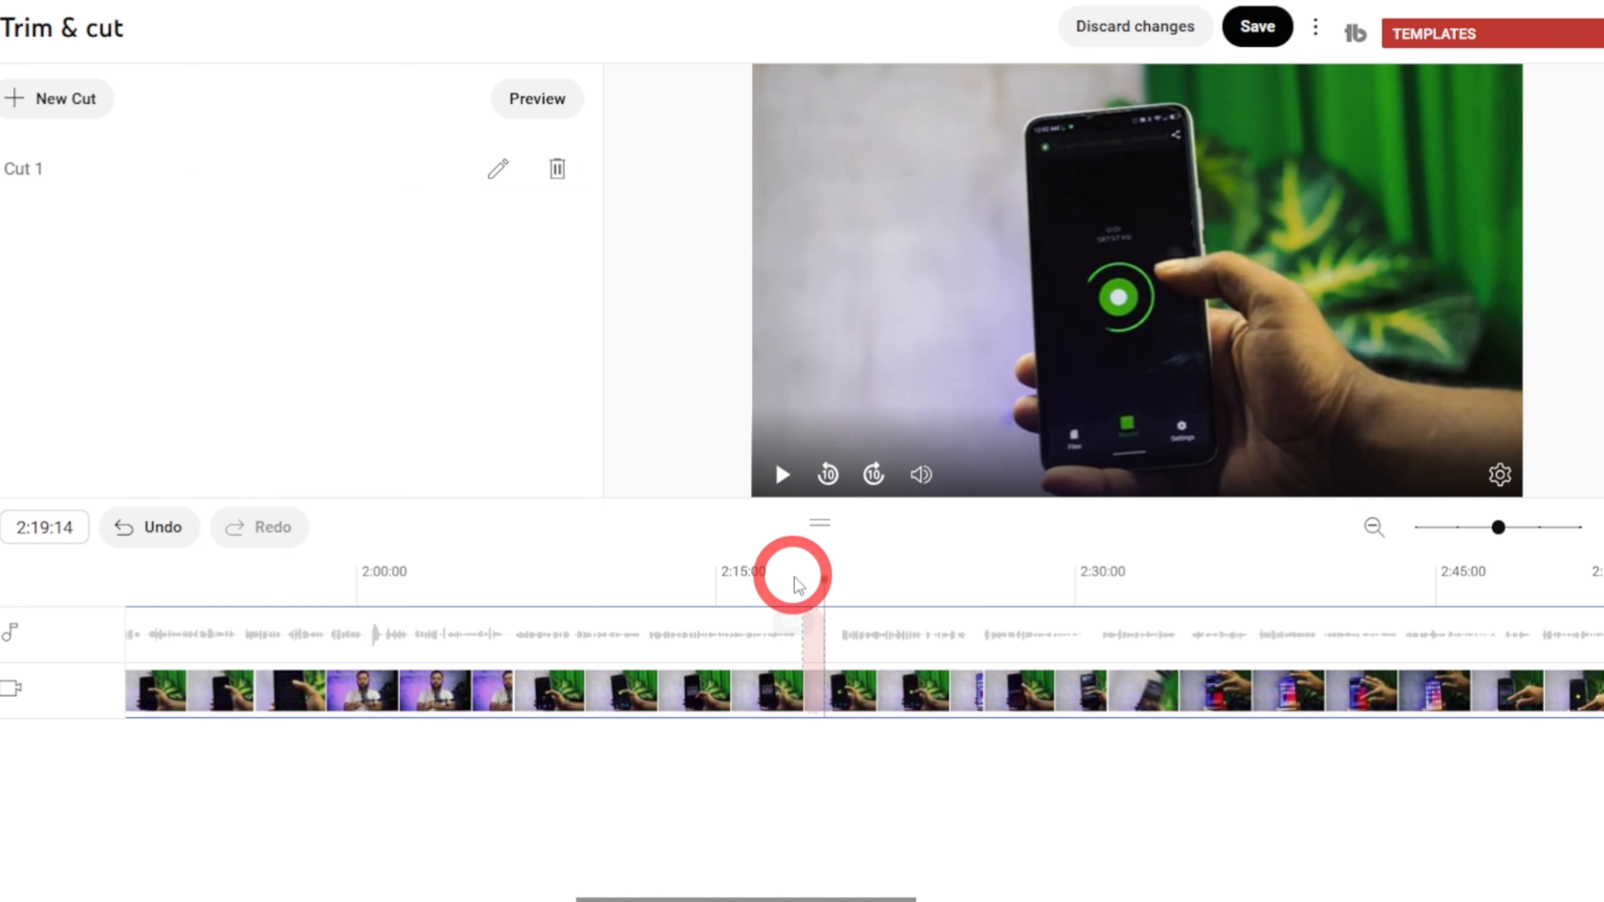
click(816, 607)
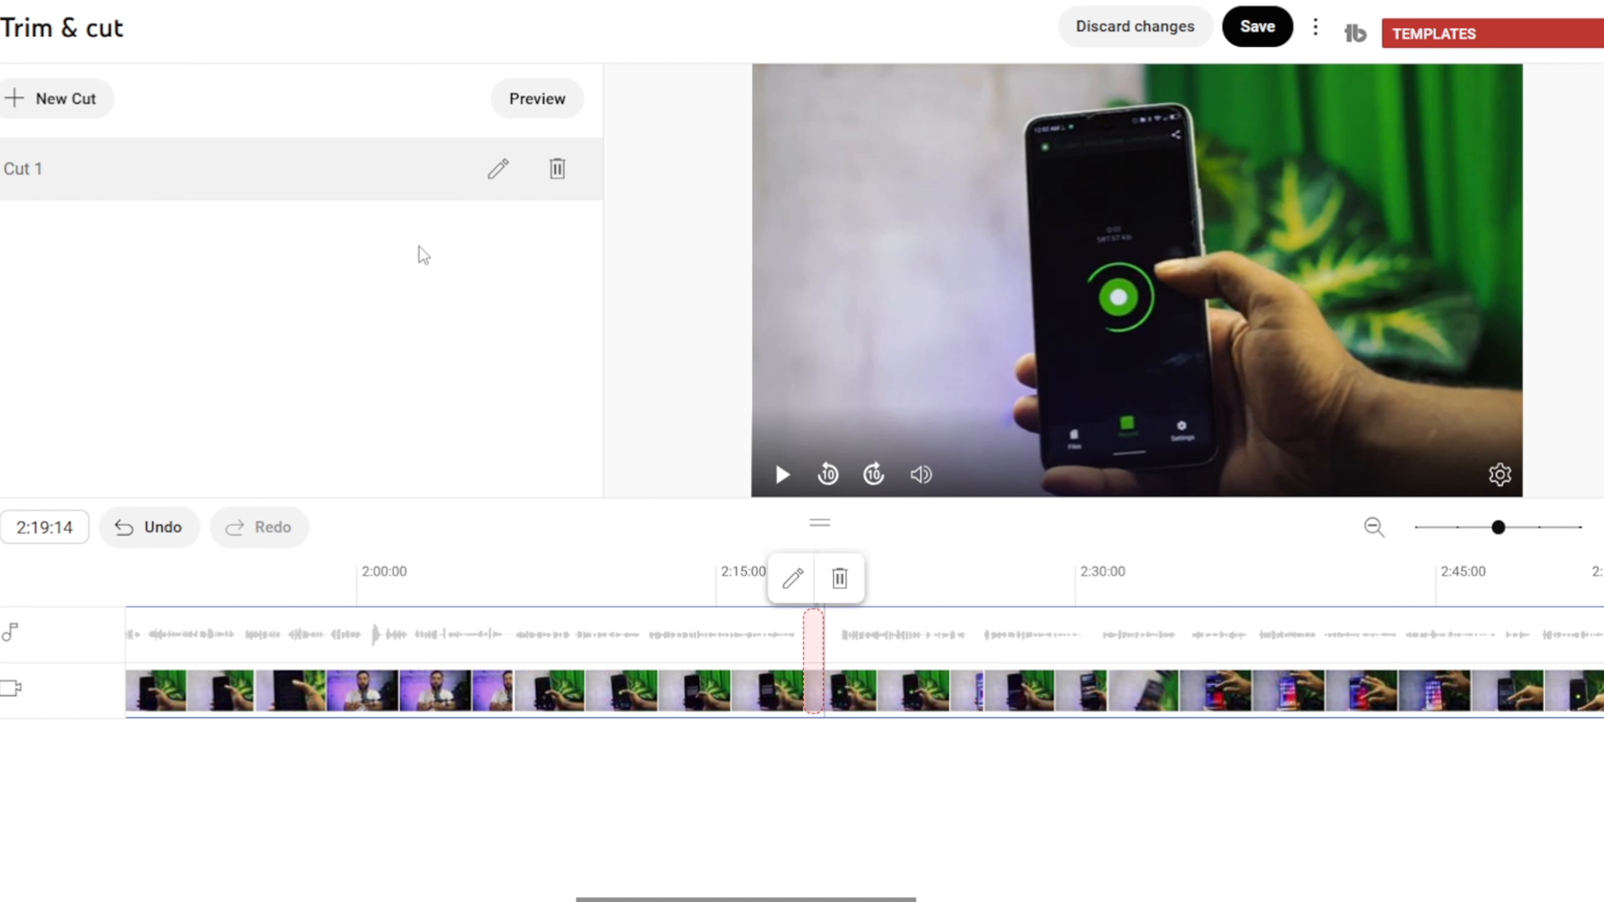
Cut out the section from 2:34:05 to 2:34:22, and delete that cut again.
click(1178, 588)
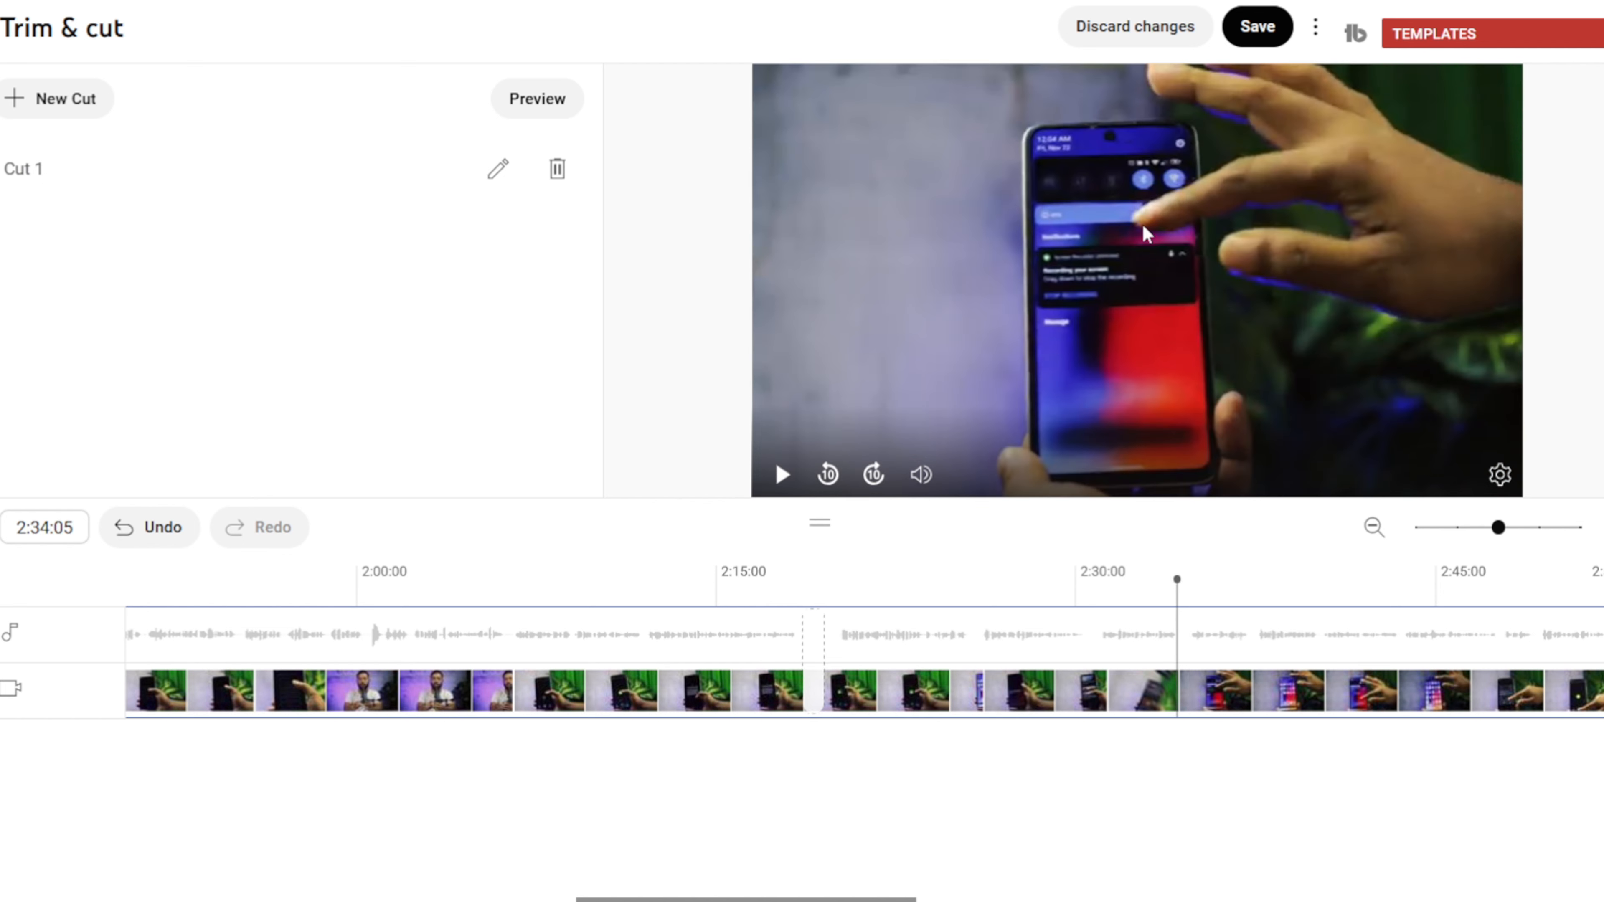
click(29, 98)
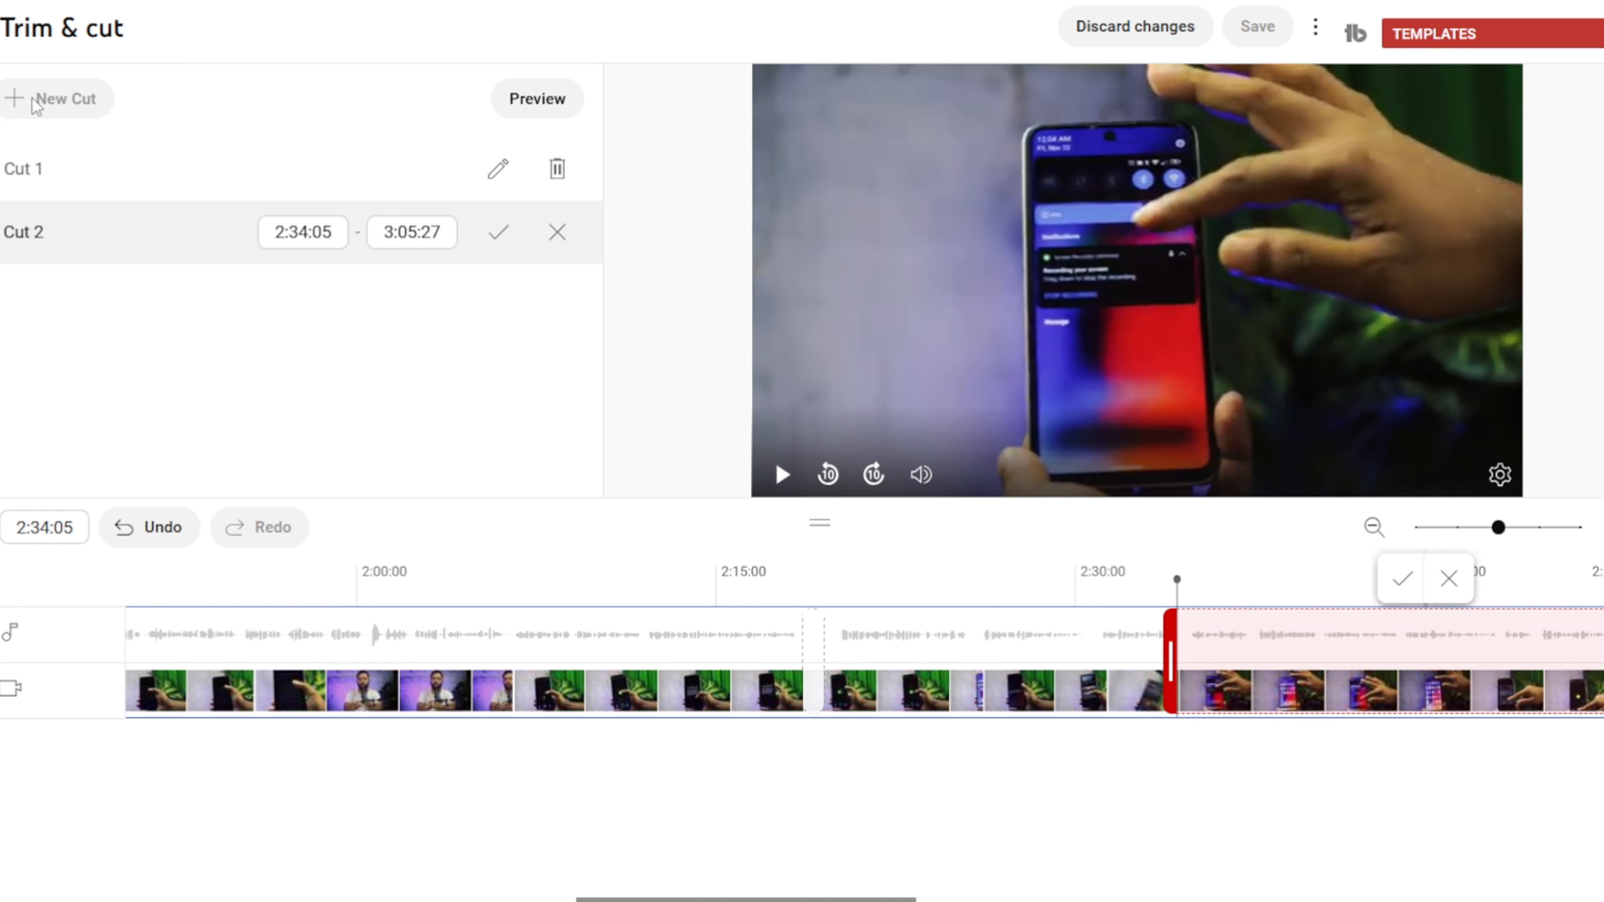
click(1455, 527)
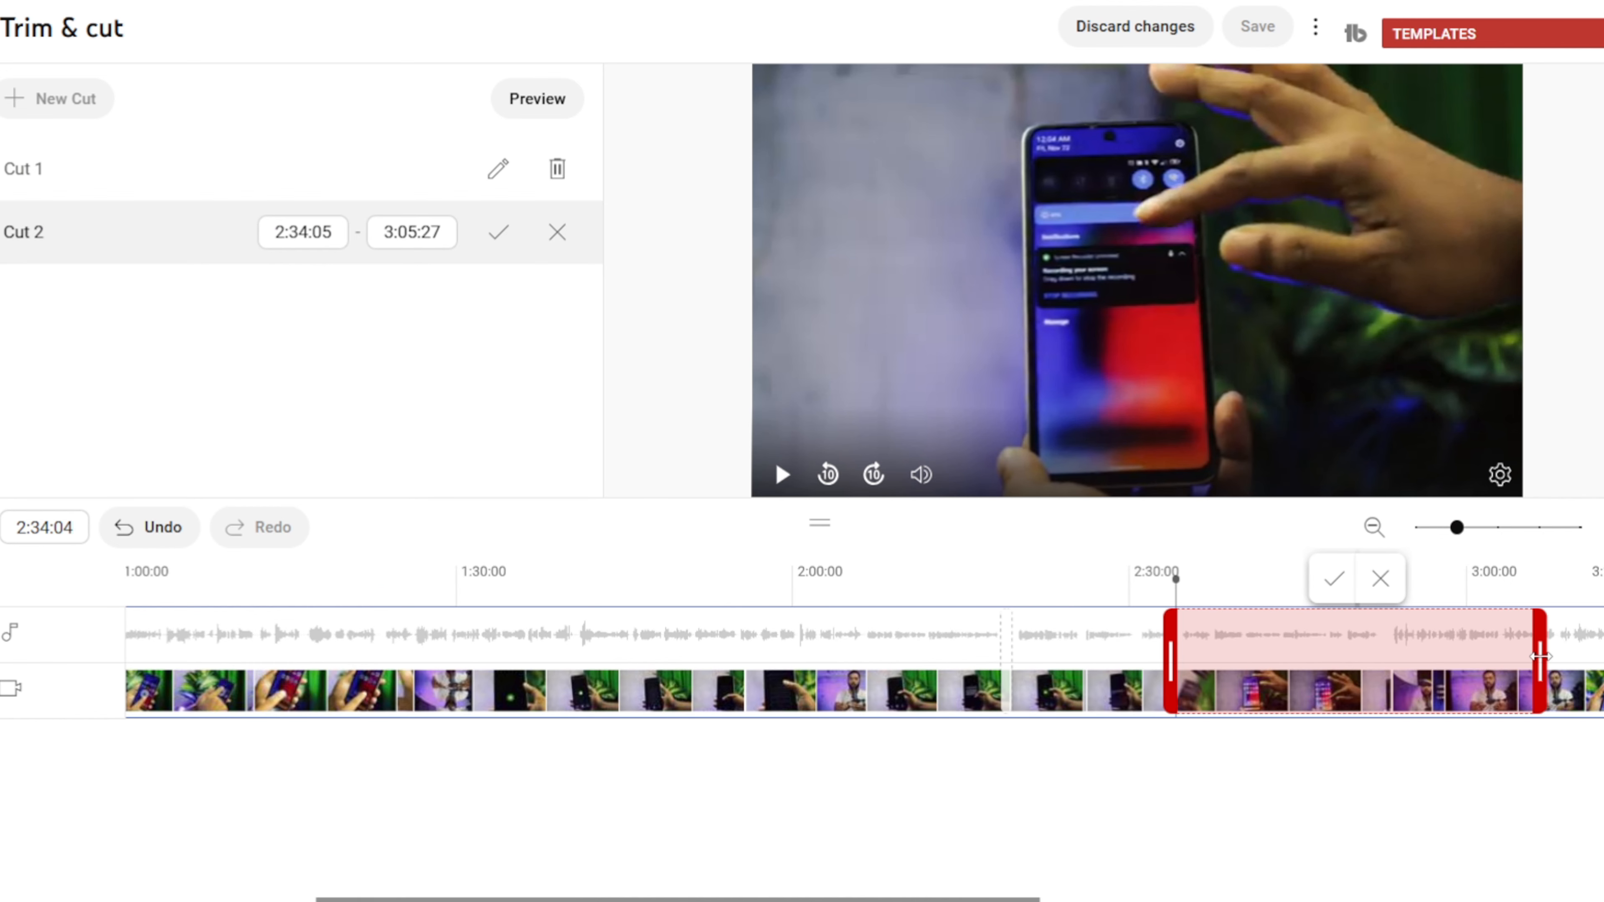
drag(1541, 657, 1208, 634)
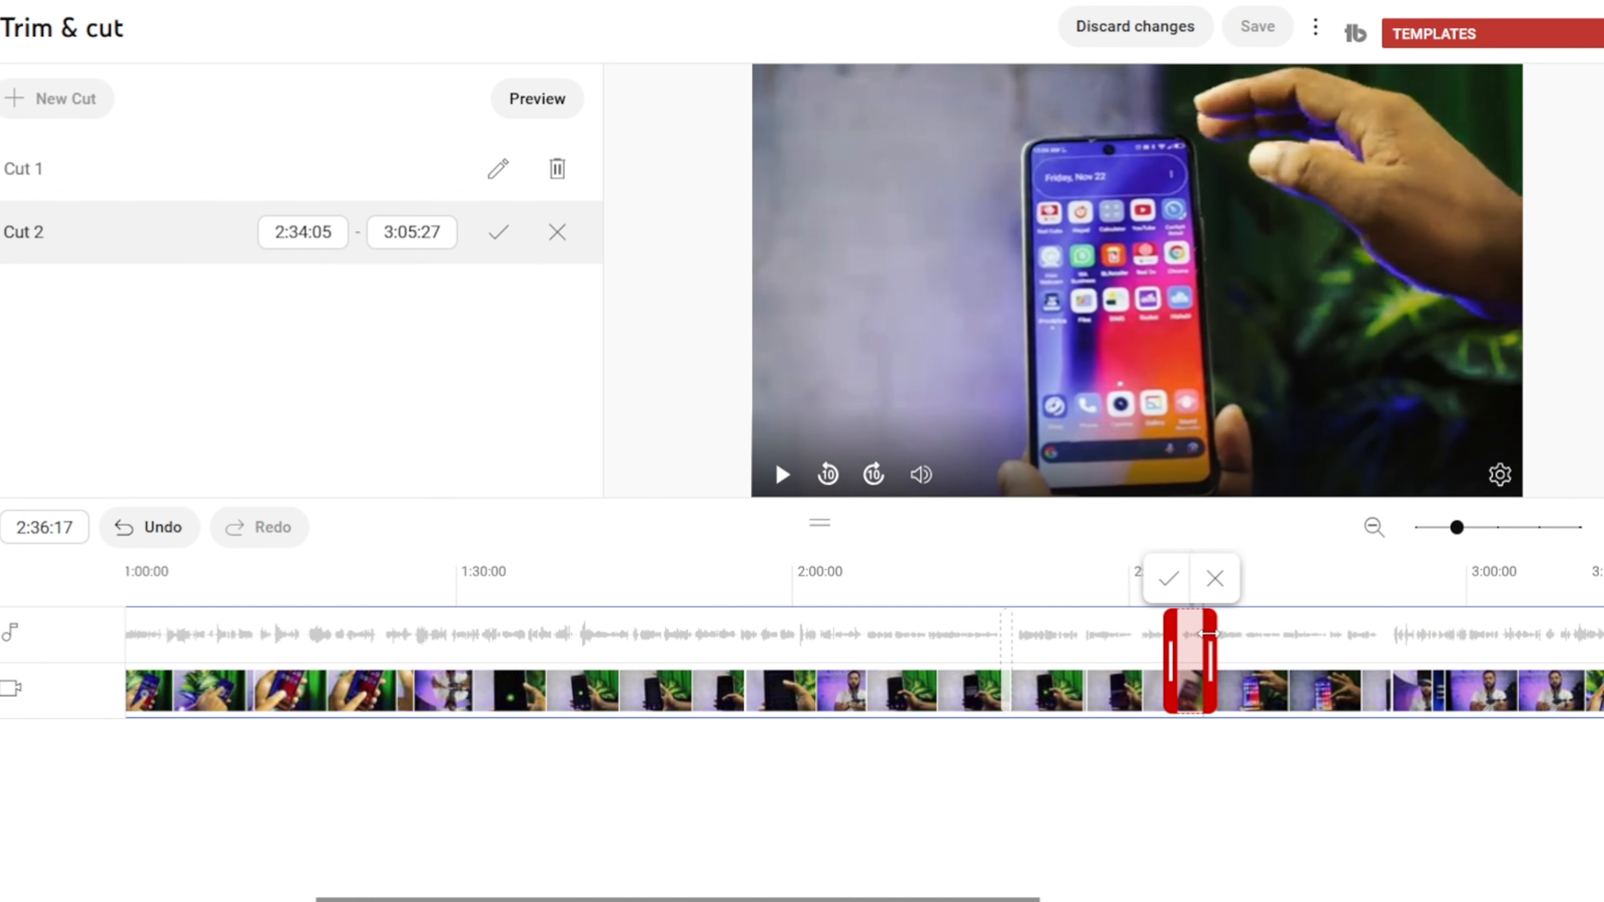
click(1513, 527)
click(1539, 528)
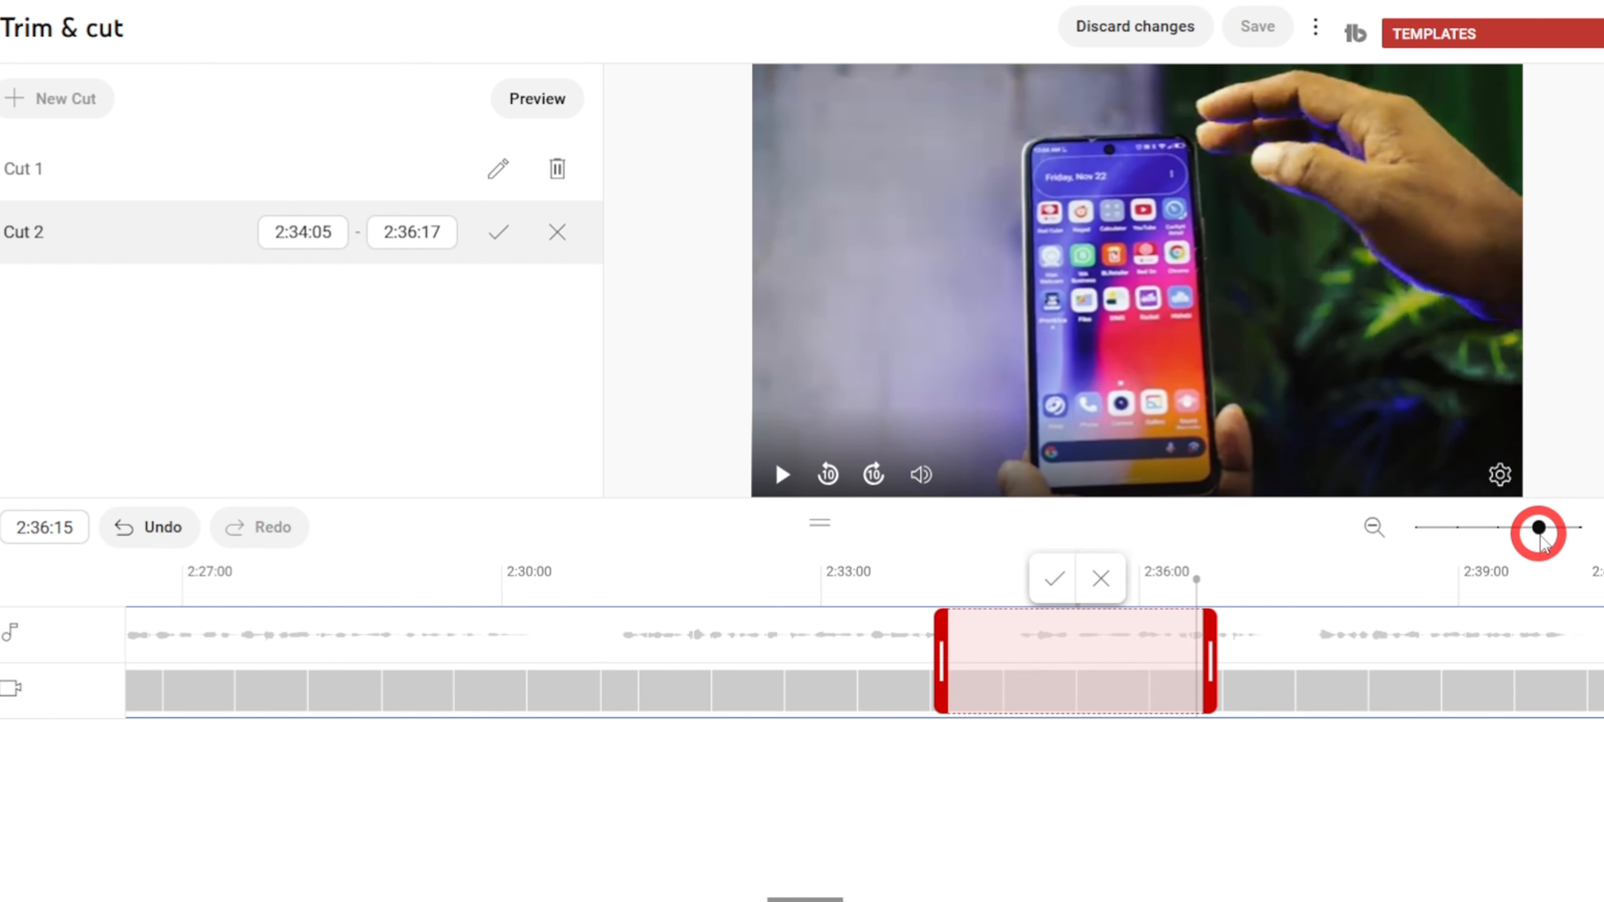
drag(1209, 645, 1014, 643)
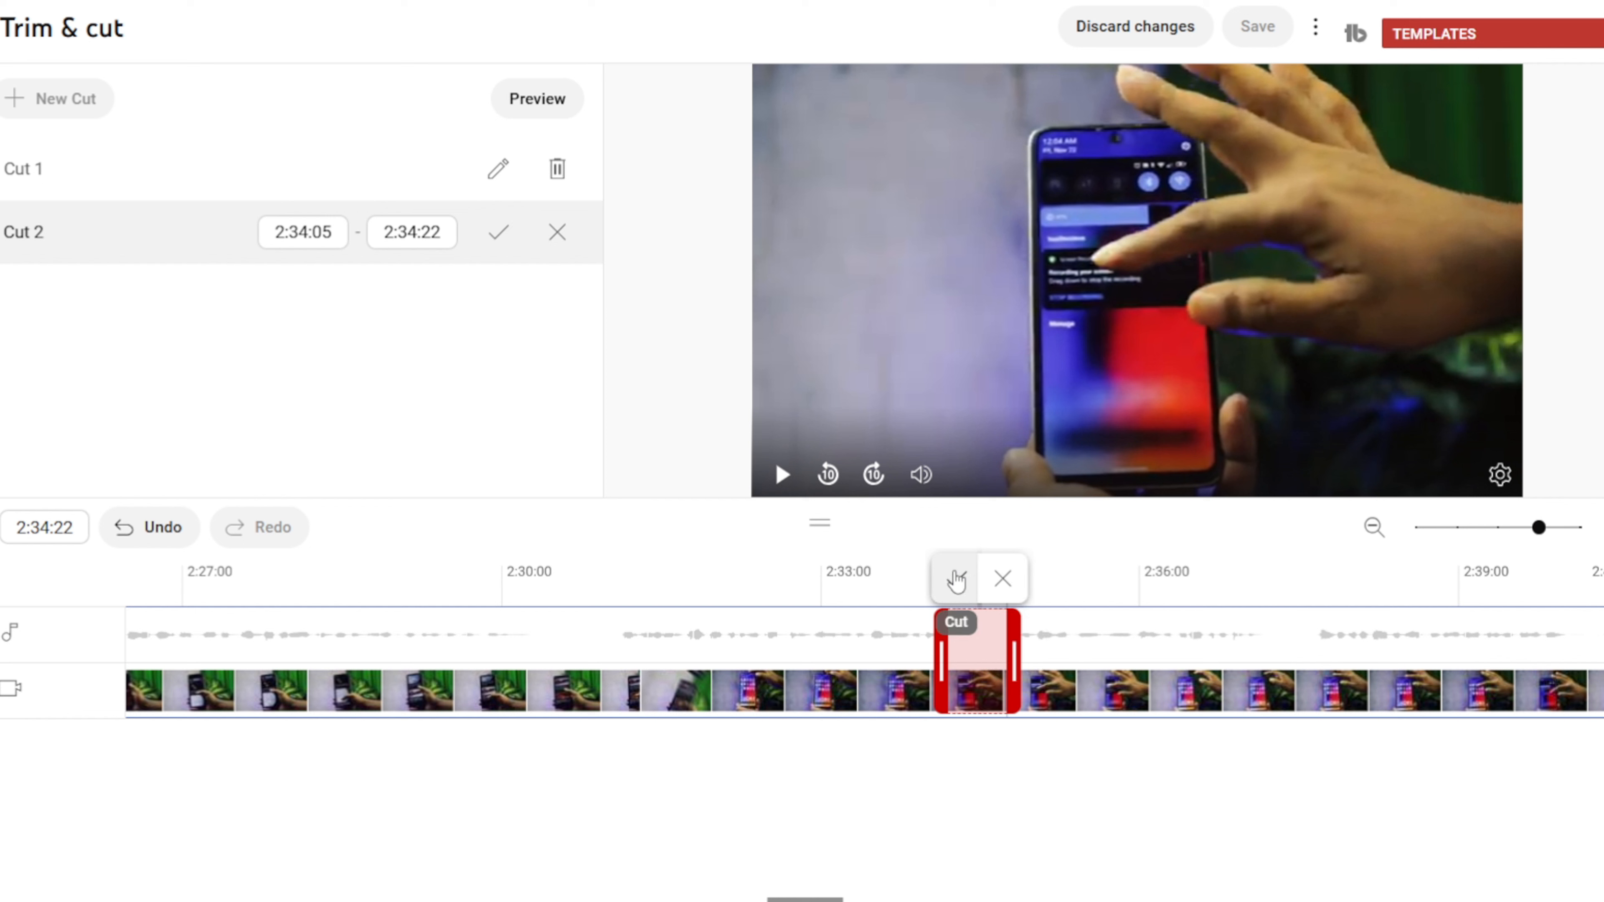
click(956, 578)
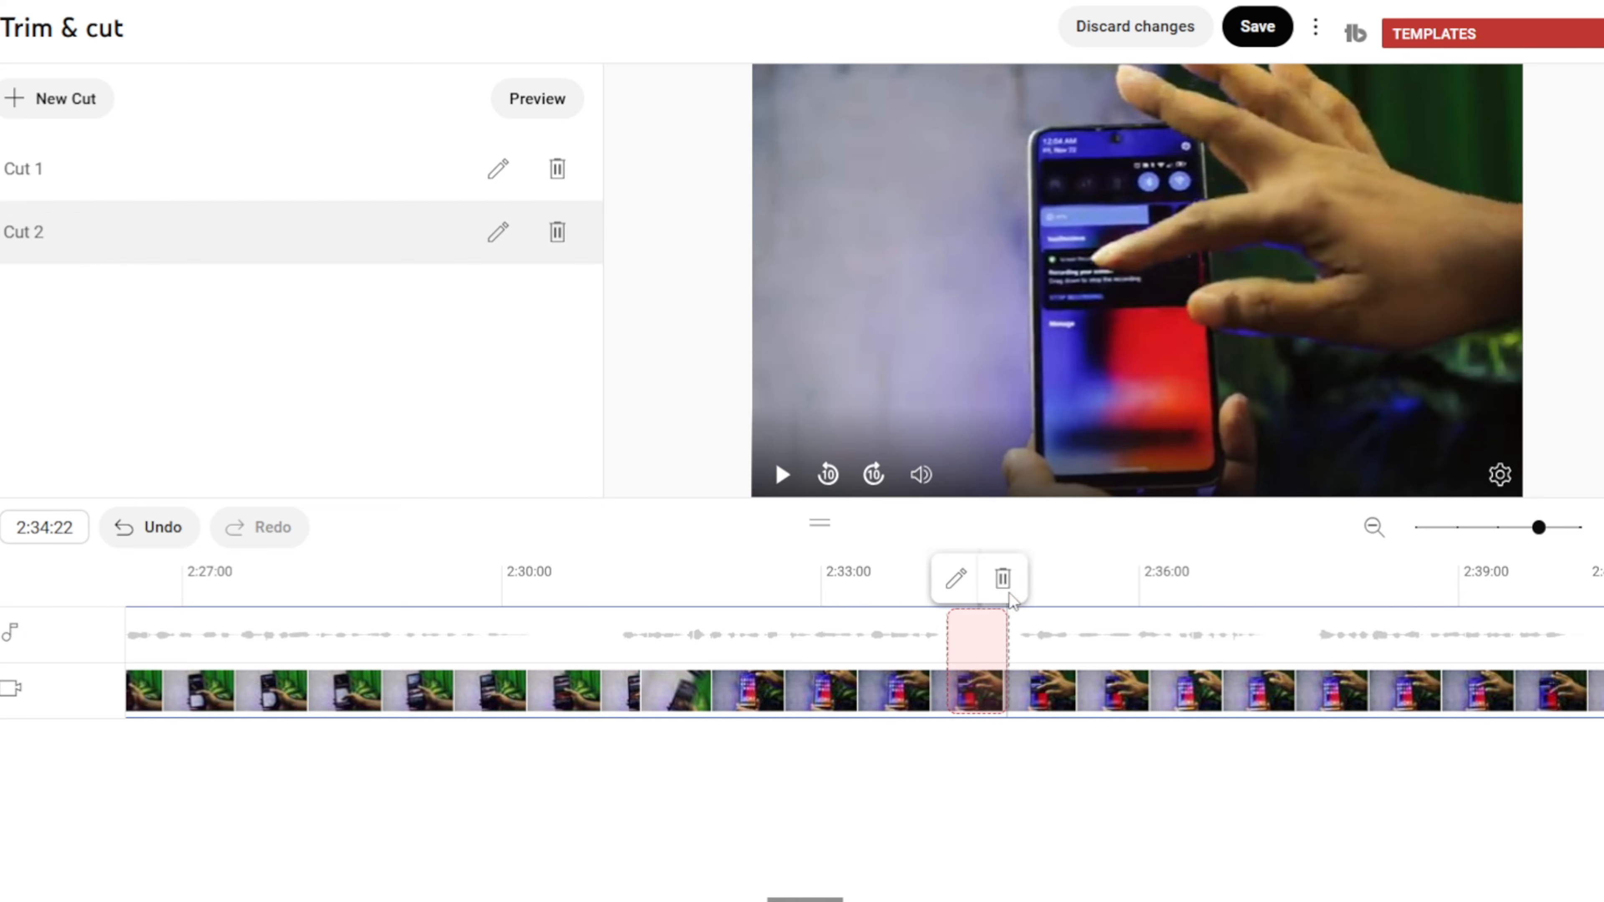
click(1003, 579)
click(805, 487)
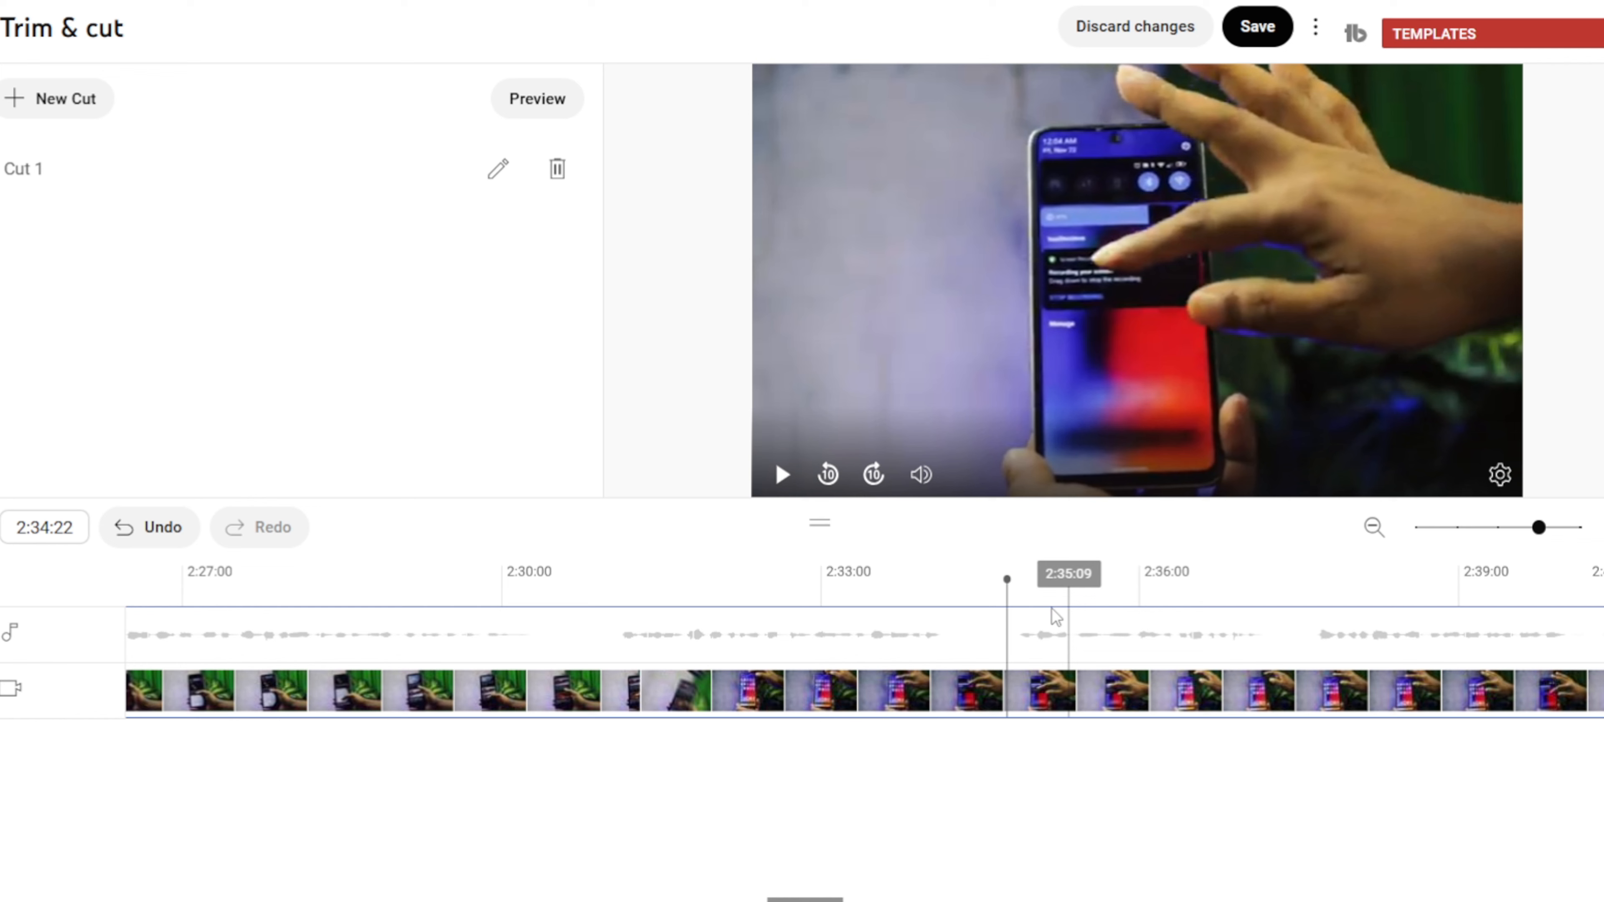
Add a second cut that removes the section from 2:34:06 to 2:43:04.
click(953, 594)
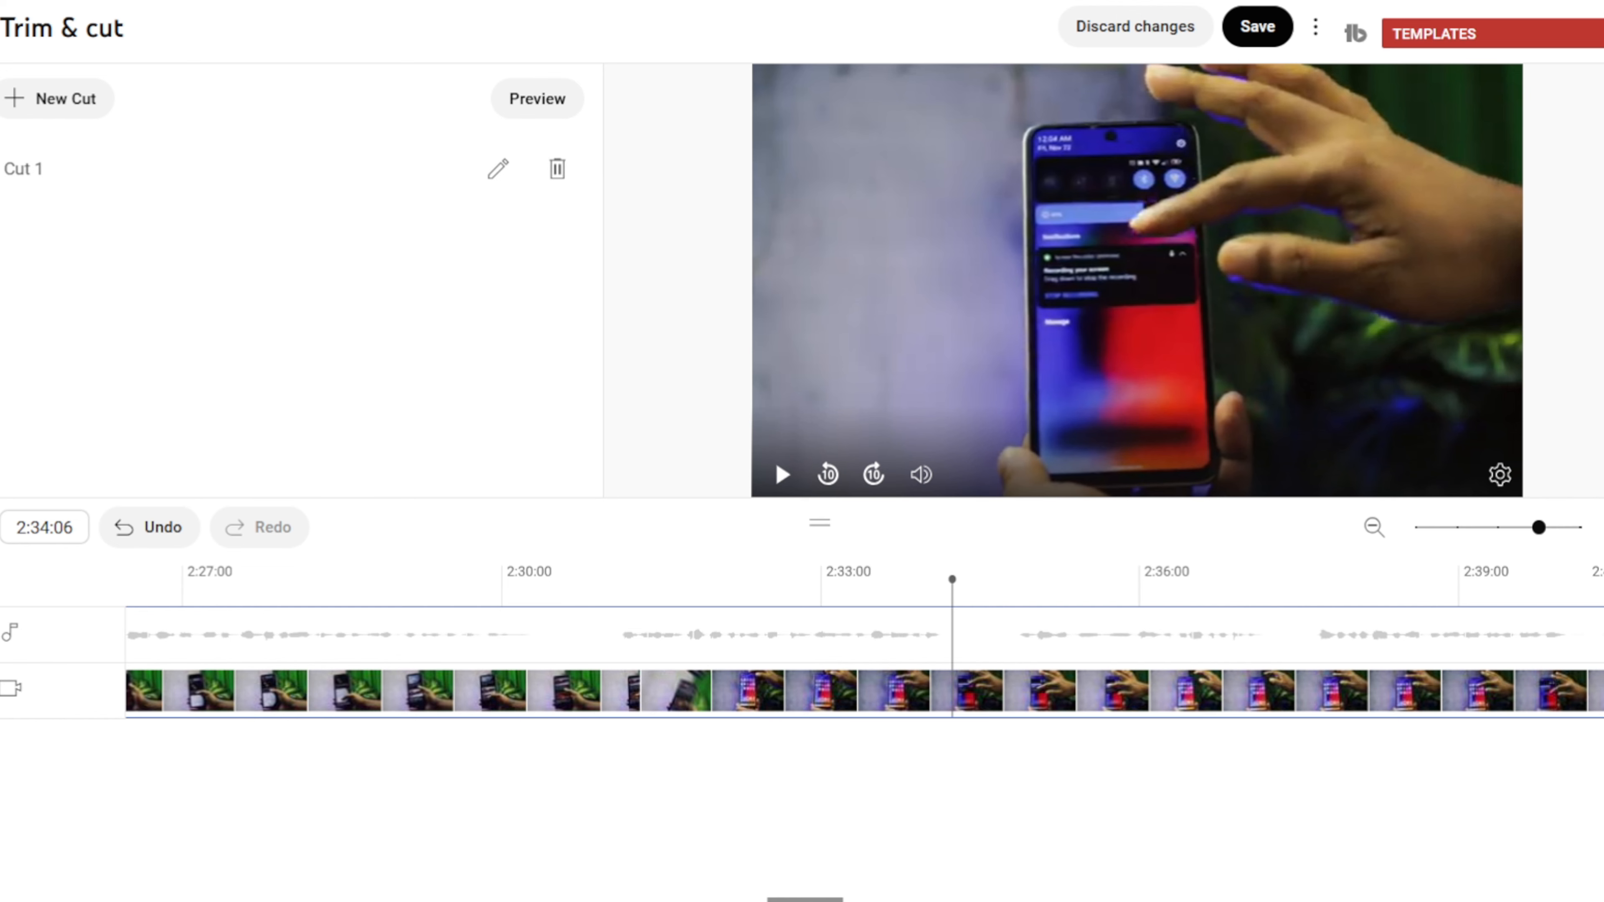
click(54, 101)
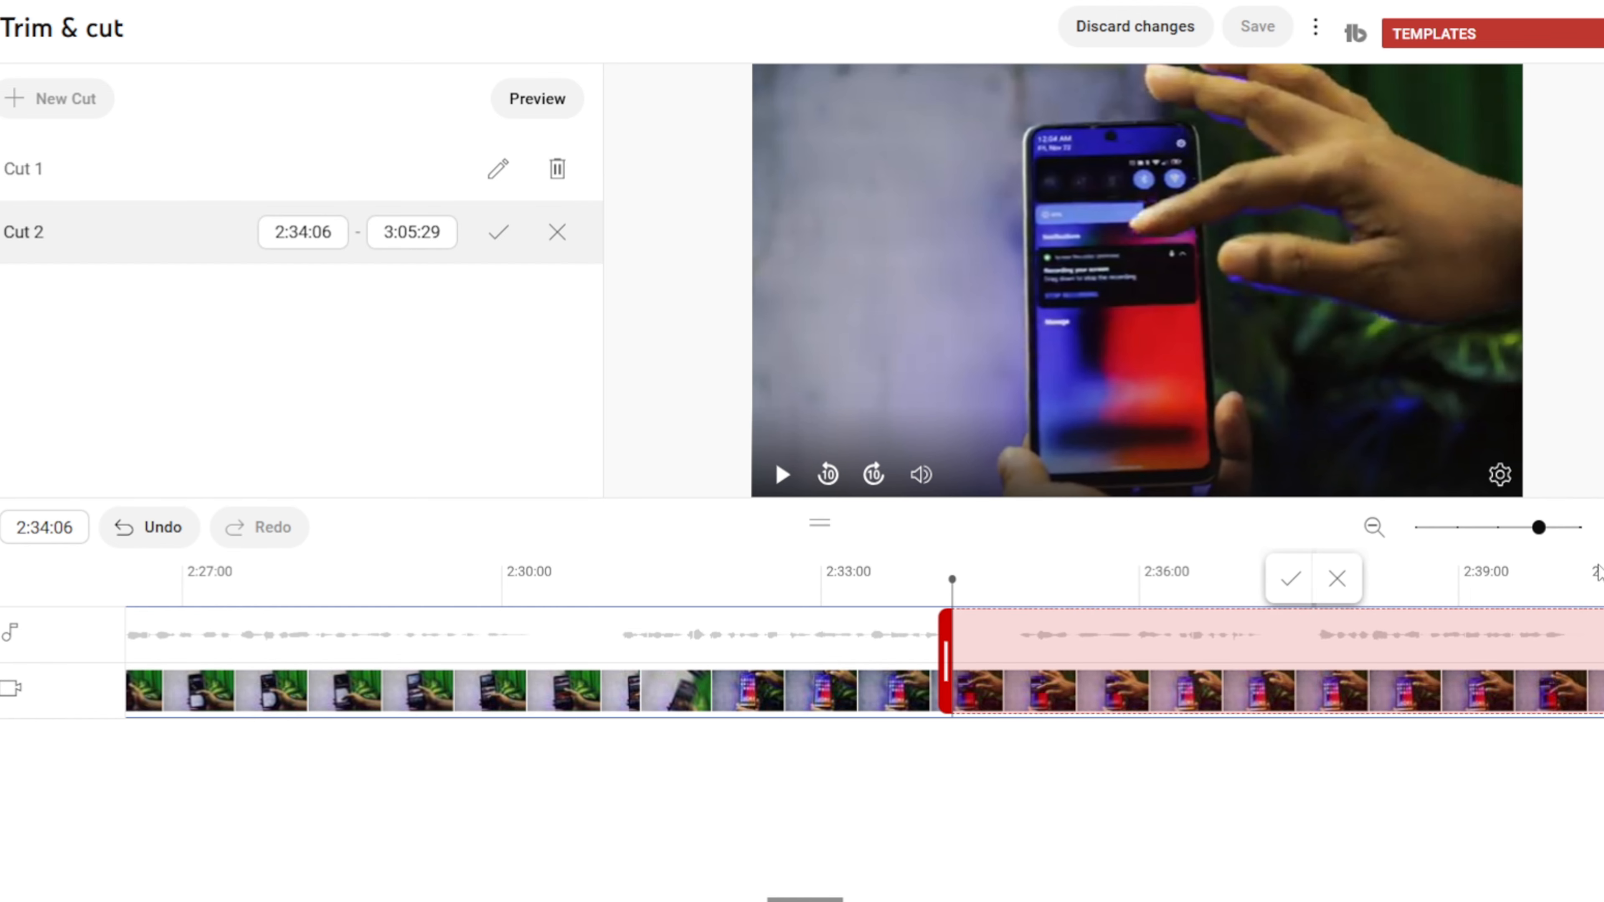
click(1498, 527)
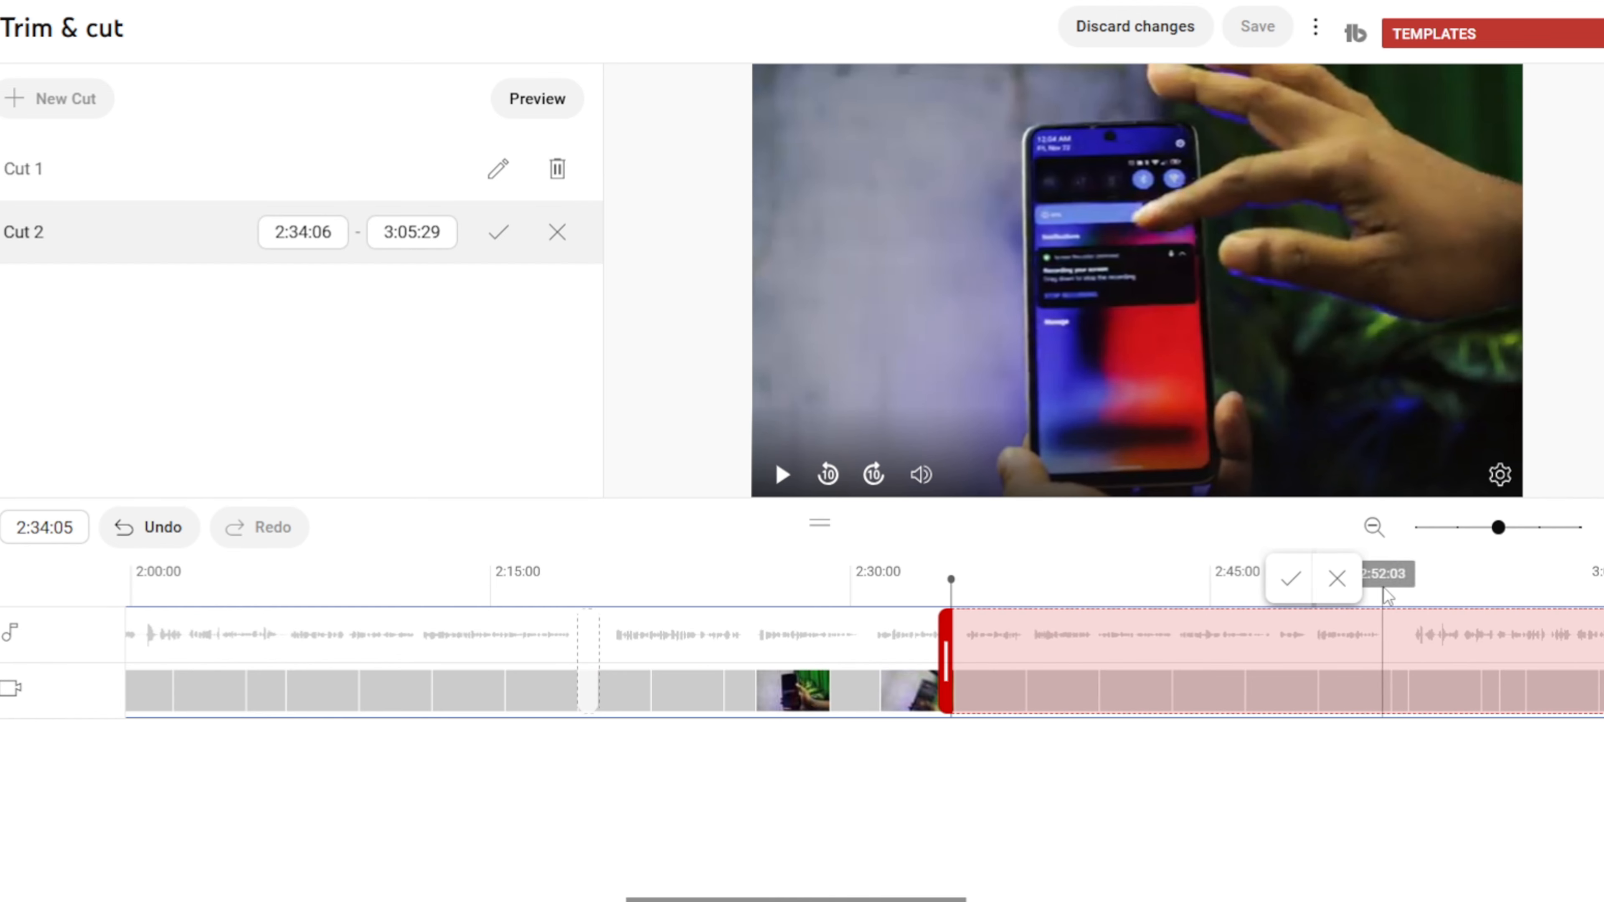
click(1457, 527)
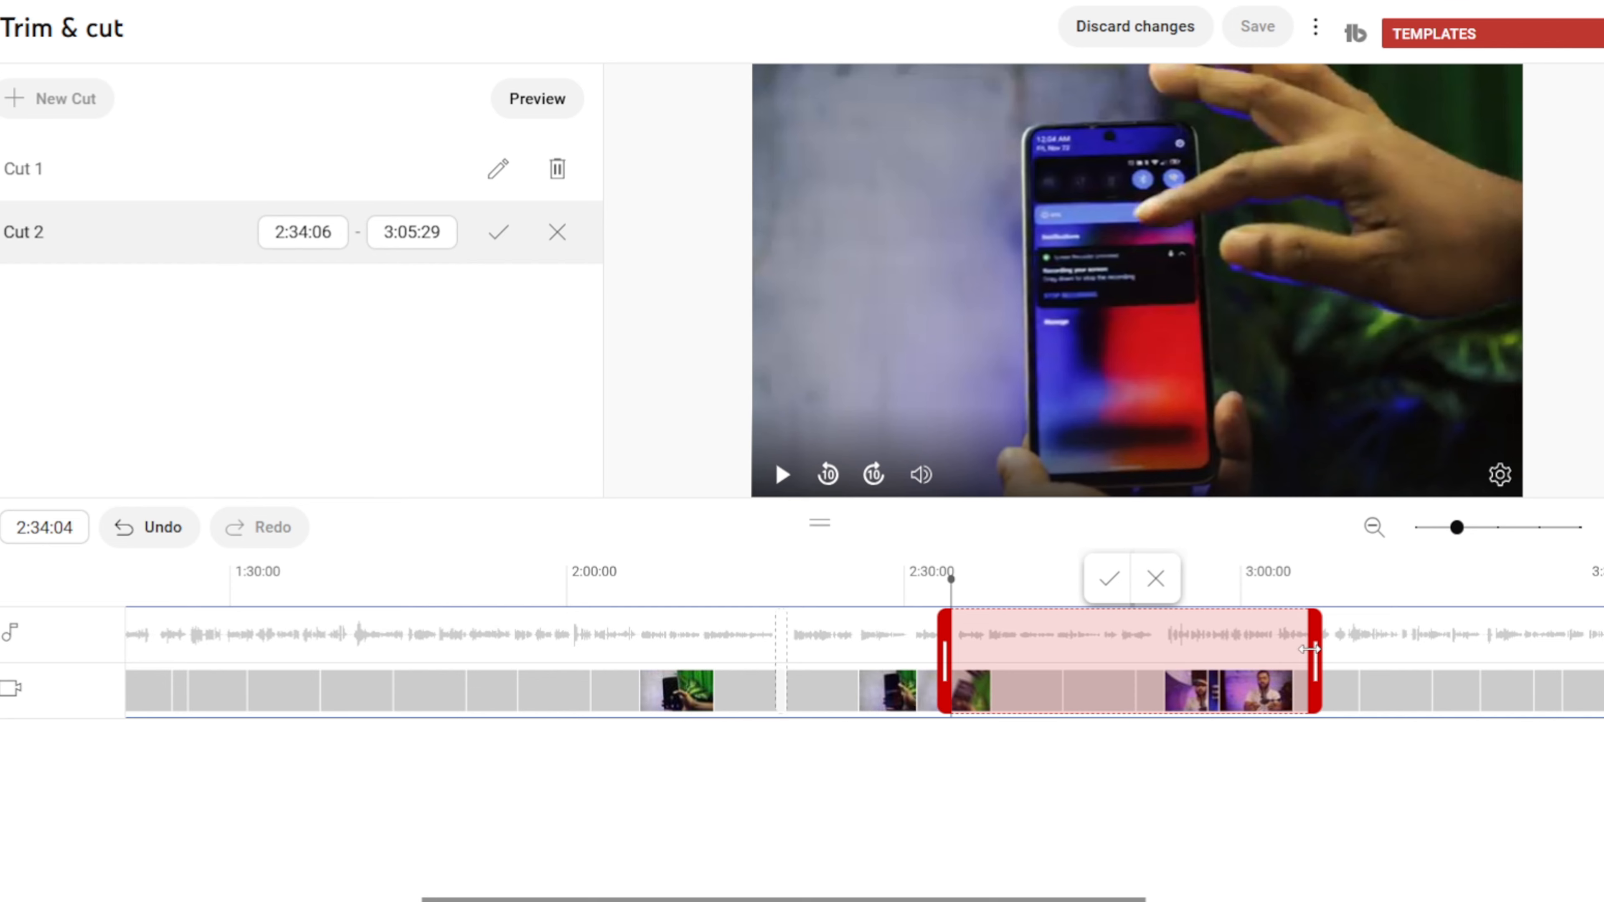
drag(1307, 649, 1060, 649)
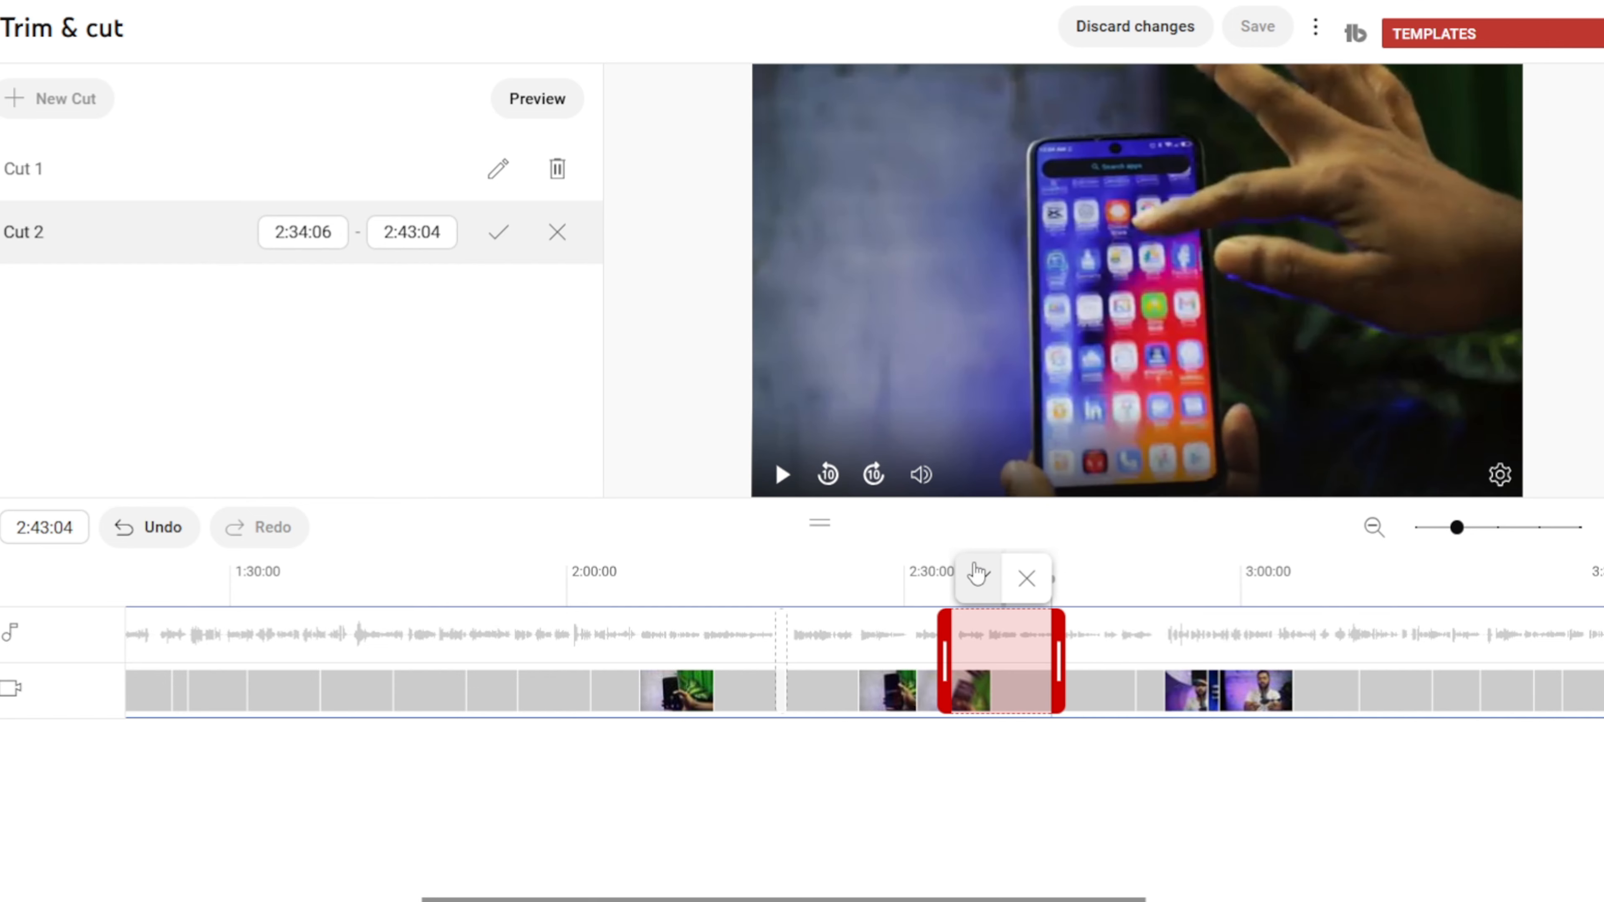
click(978, 576)
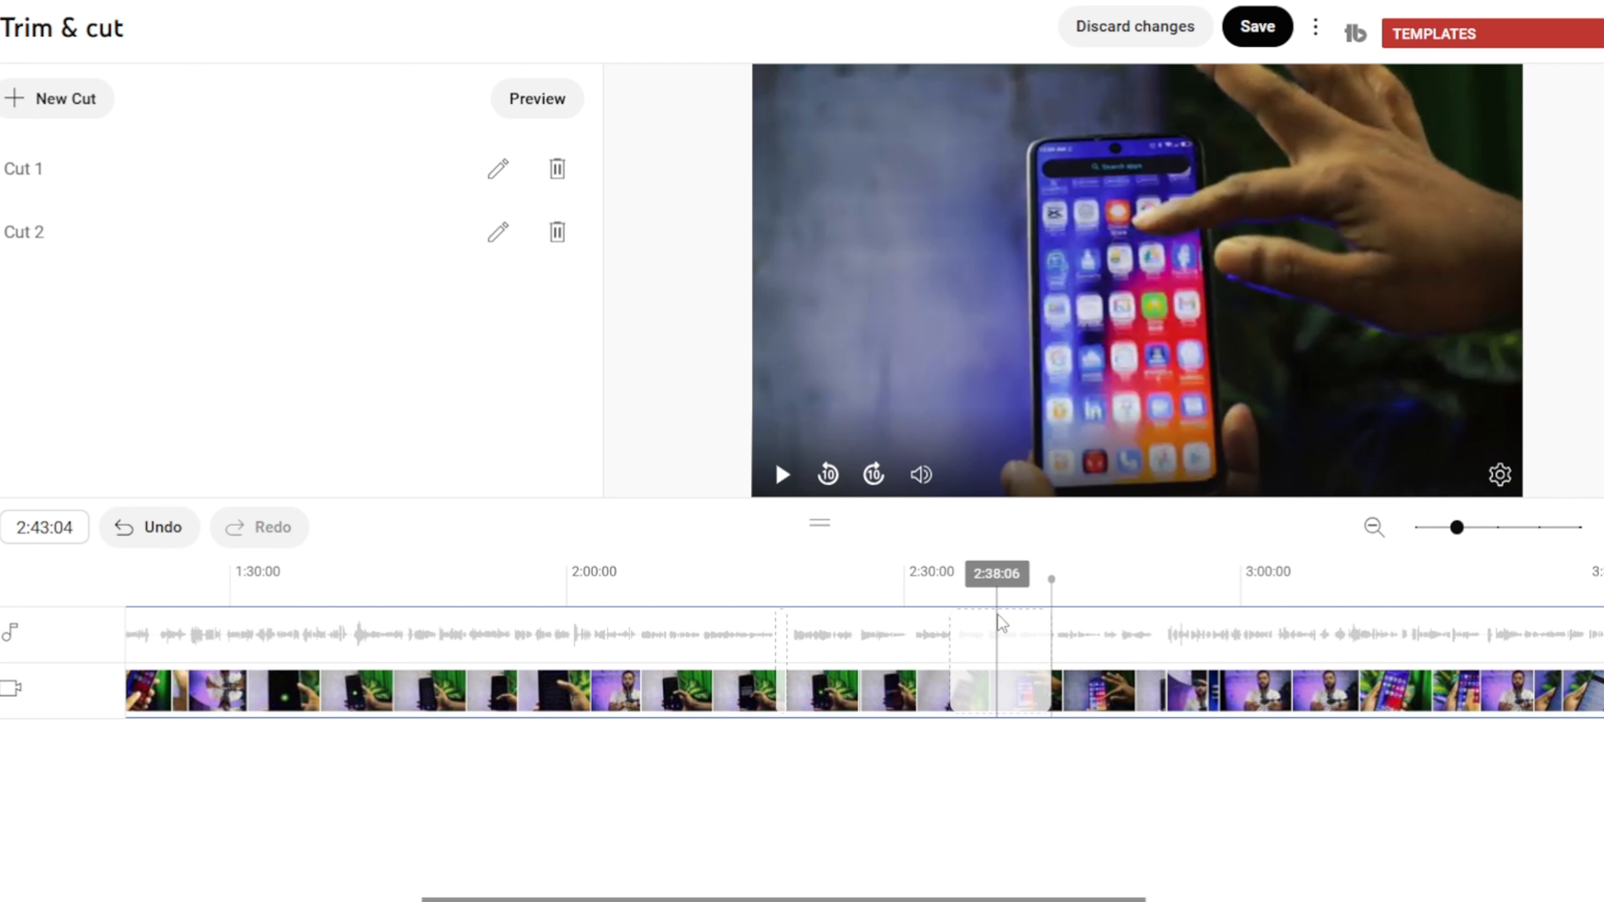
Edit the second cut so that it ends at 2:57:03, and apply it.
mouse_move(1015, 654)
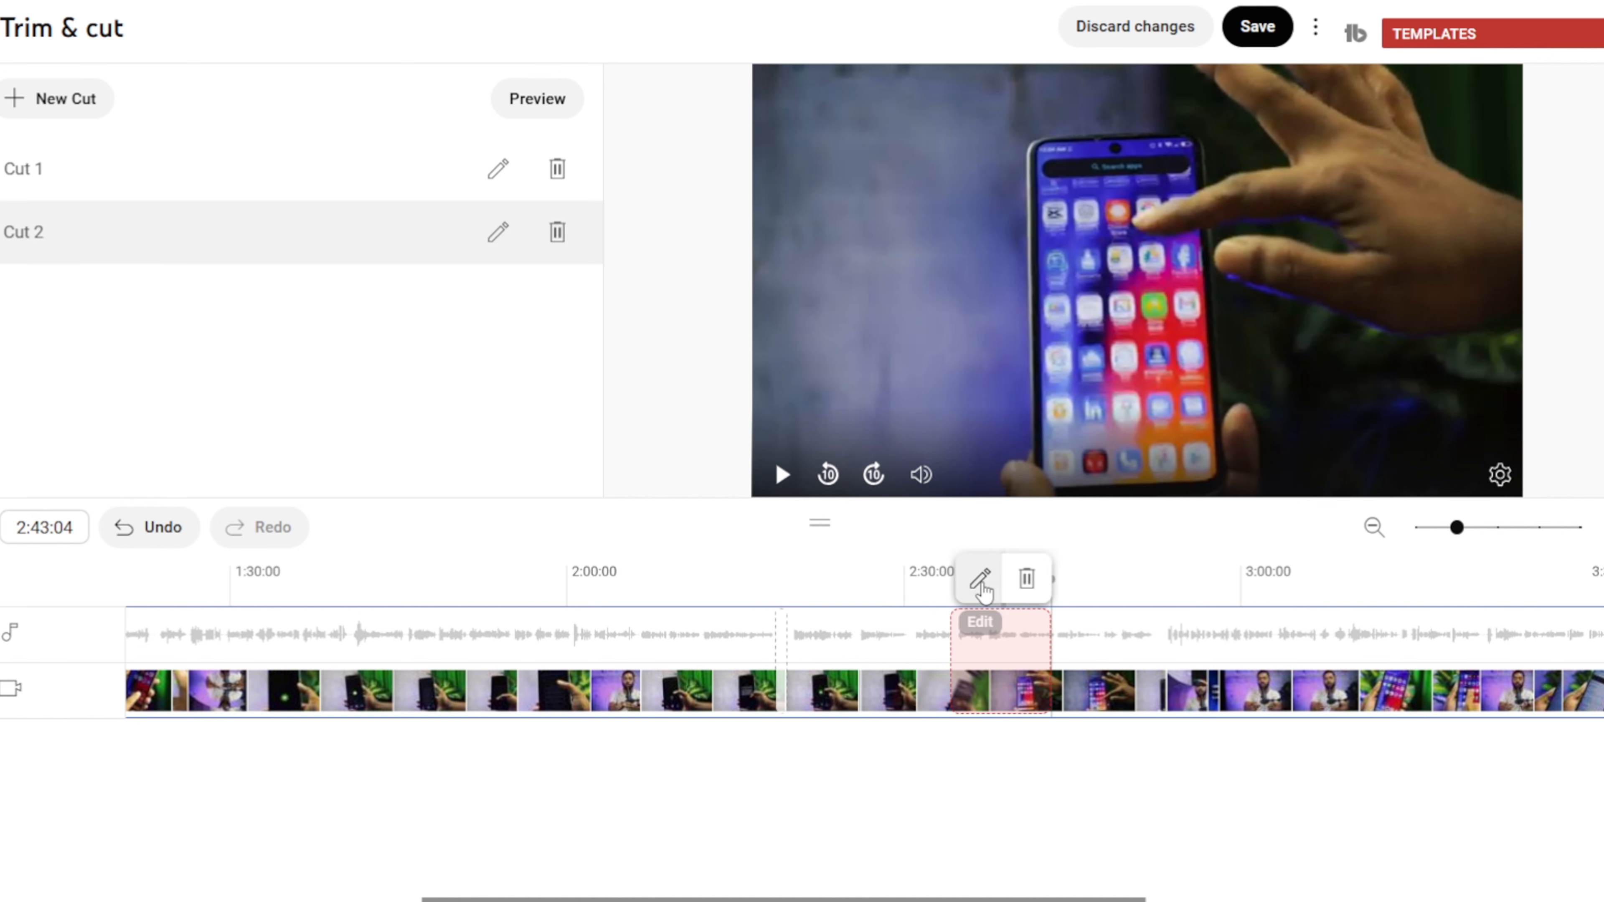
click(981, 588)
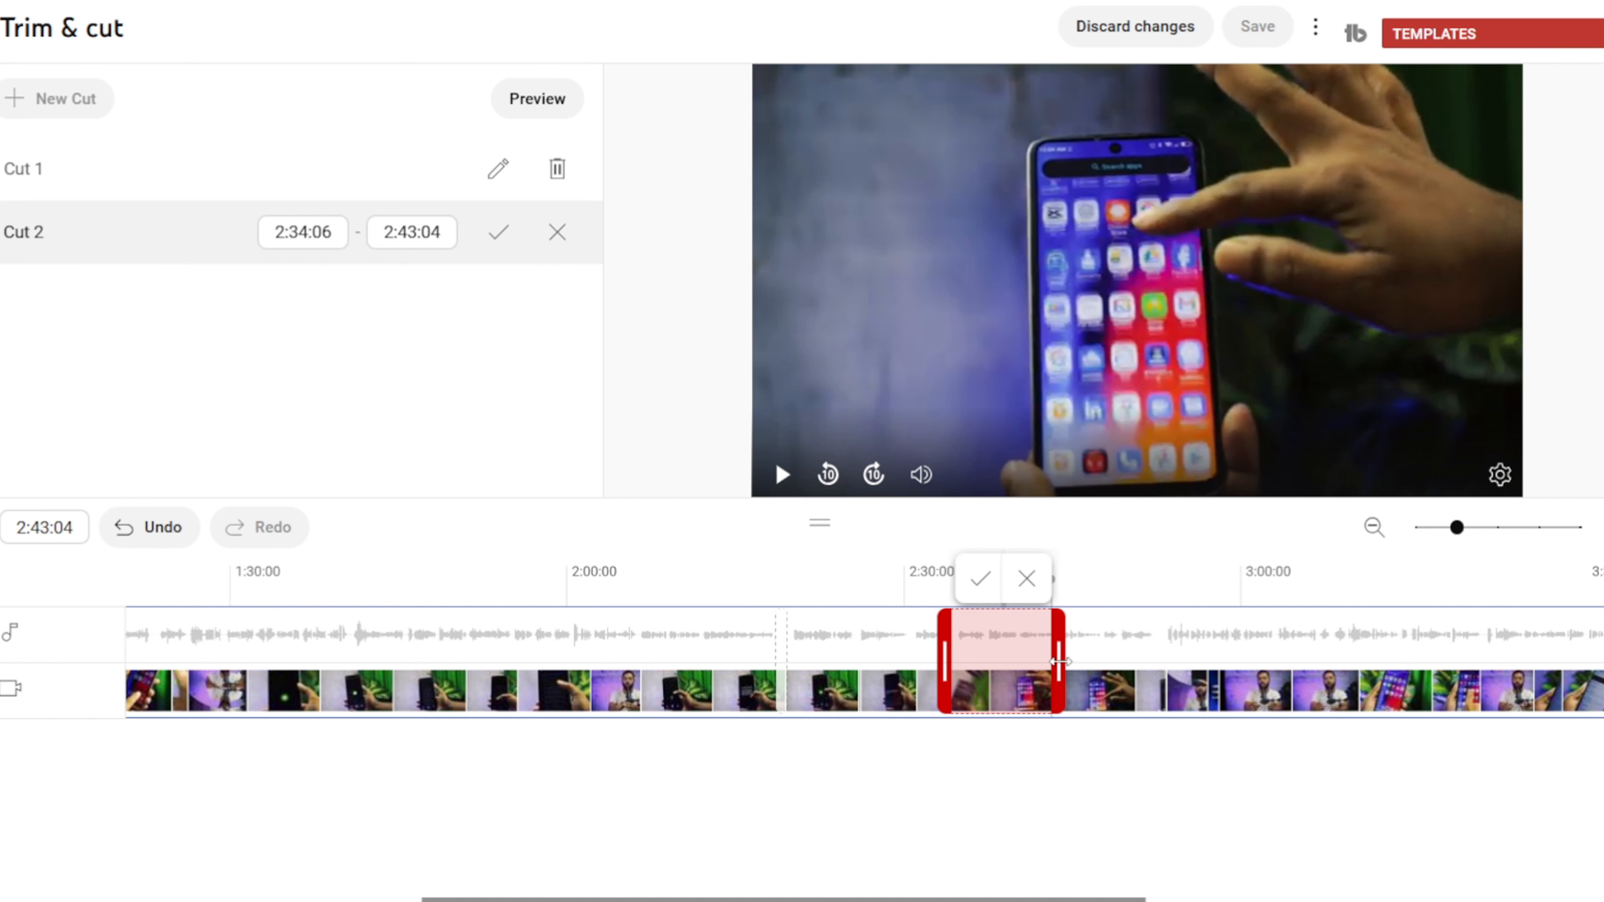
drag(1060, 660, 1217, 651)
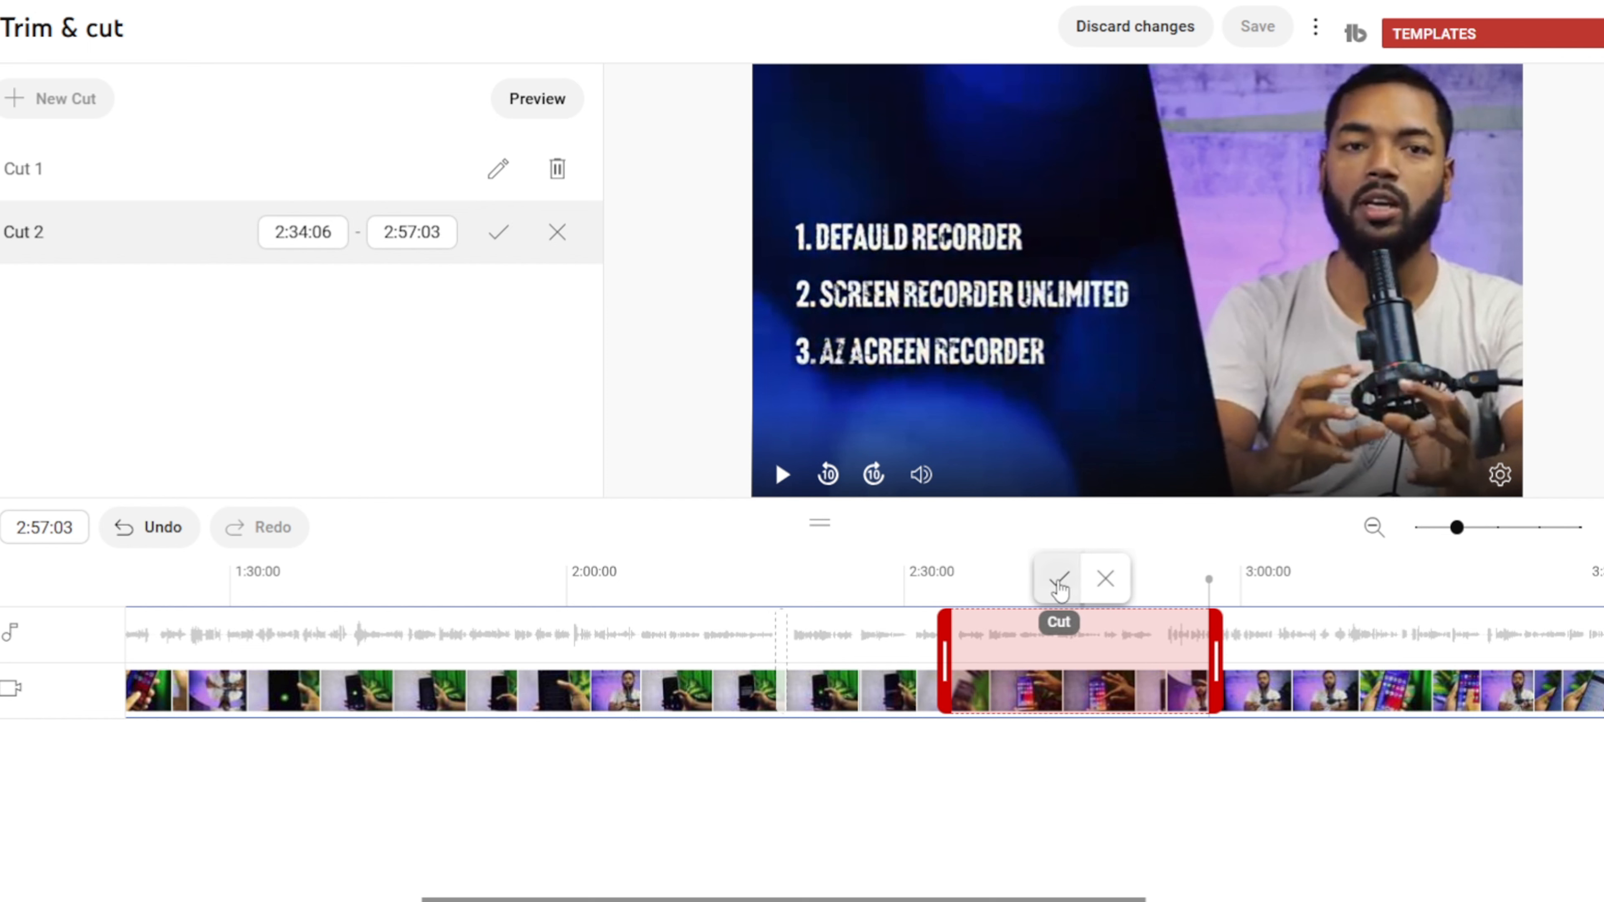
click(1059, 579)
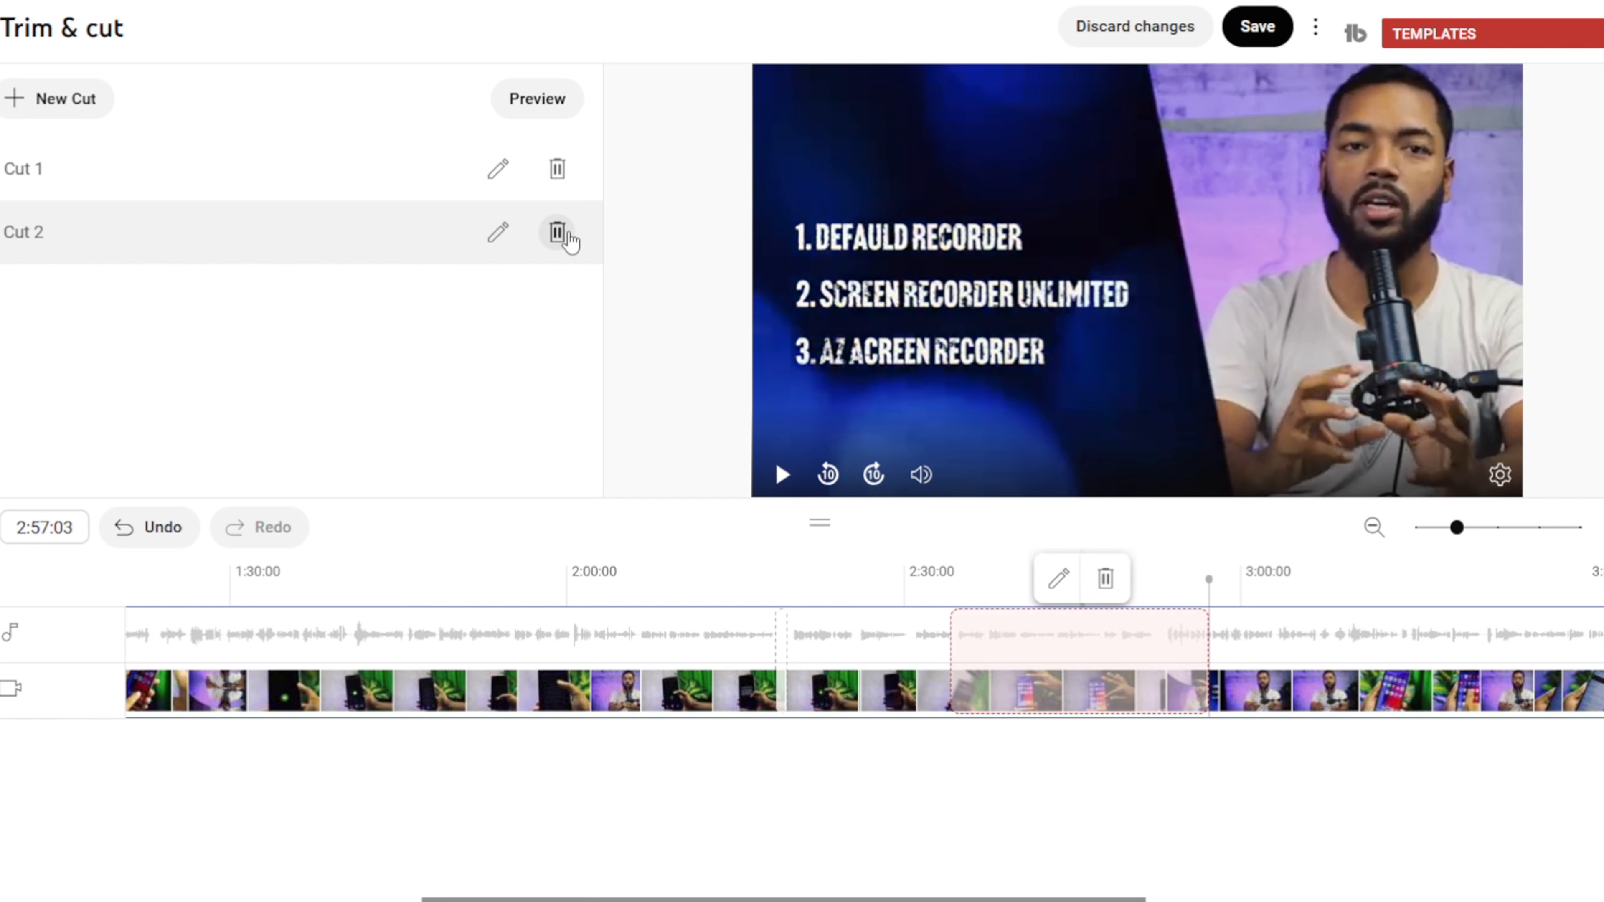
Delete both cuts from the video and return to the main video editor.
click(559, 234)
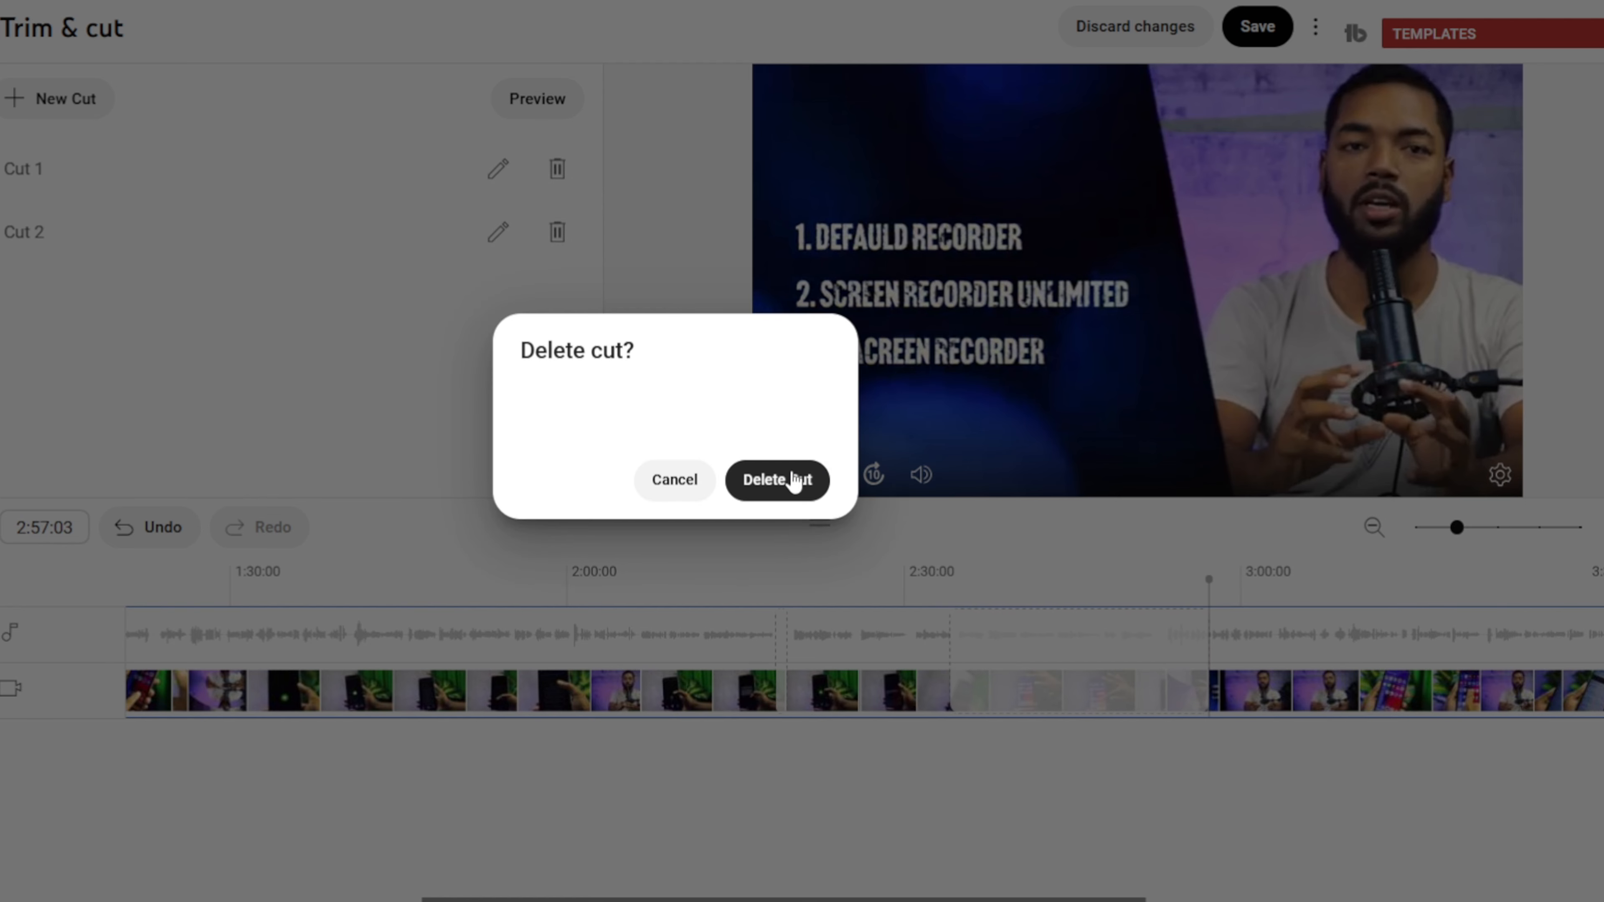
click(792, 479)
click(556, 168)
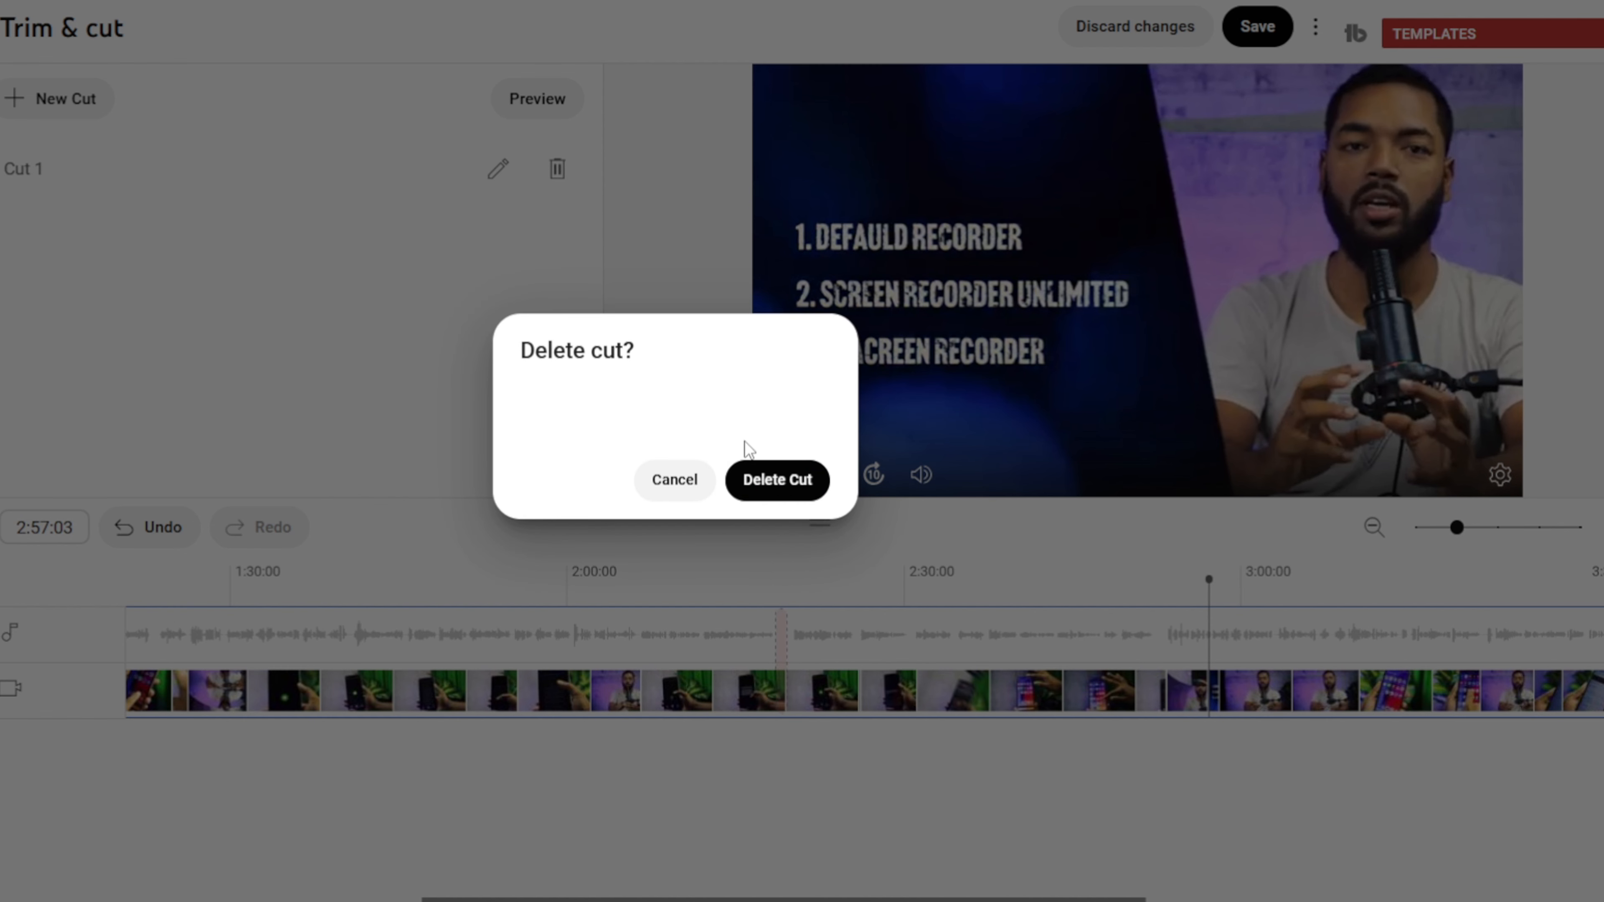
click(806, 482)
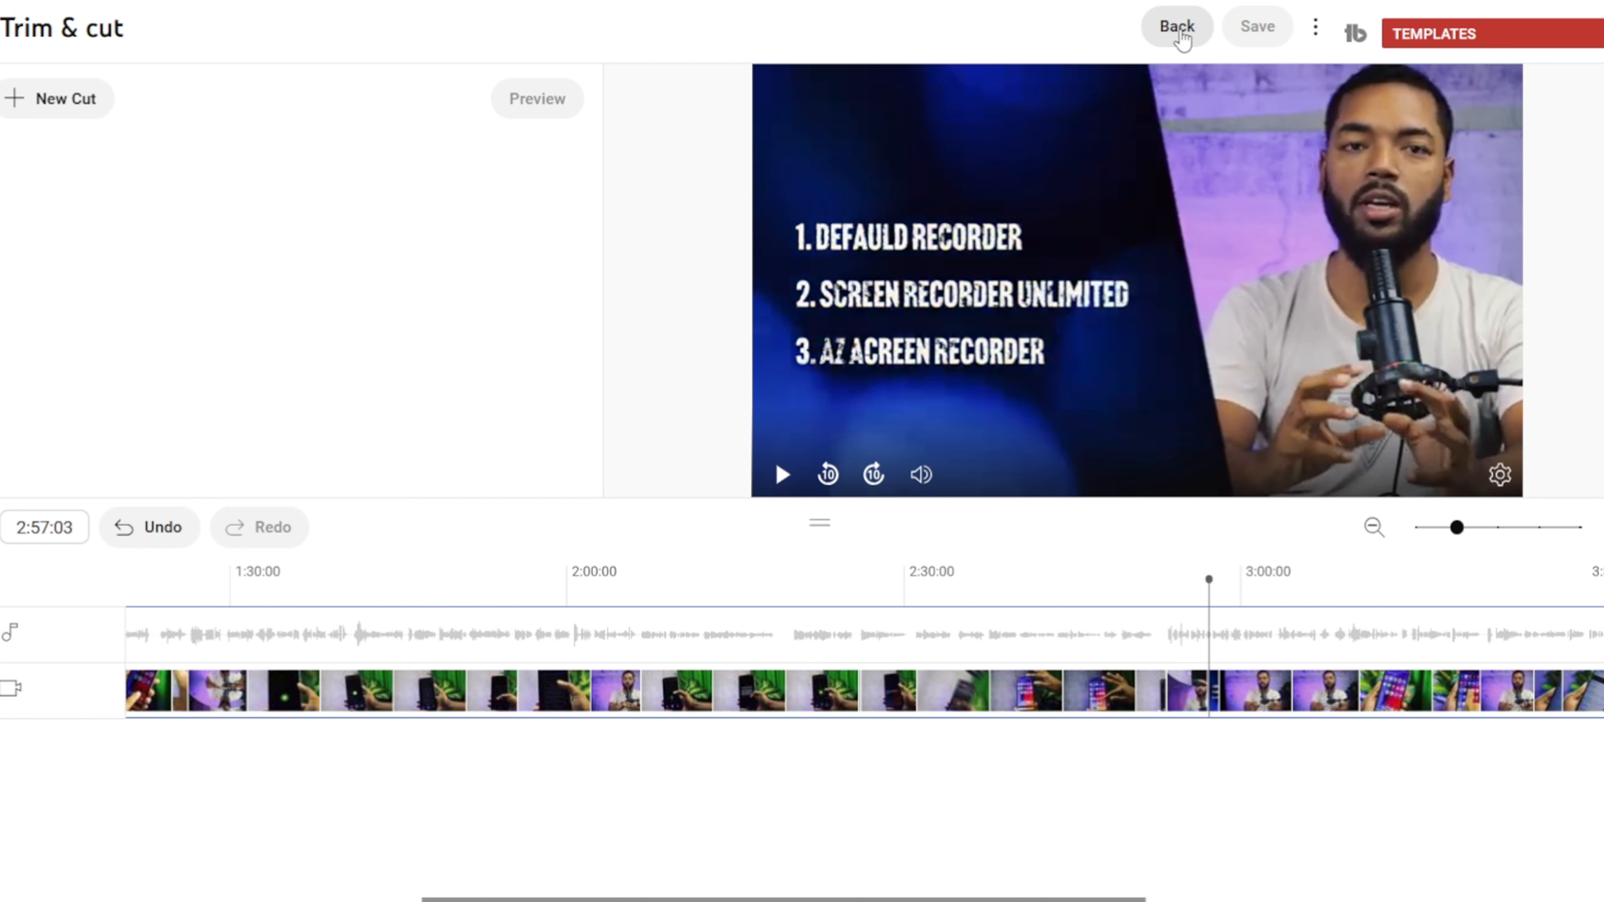
click(1179, 29)
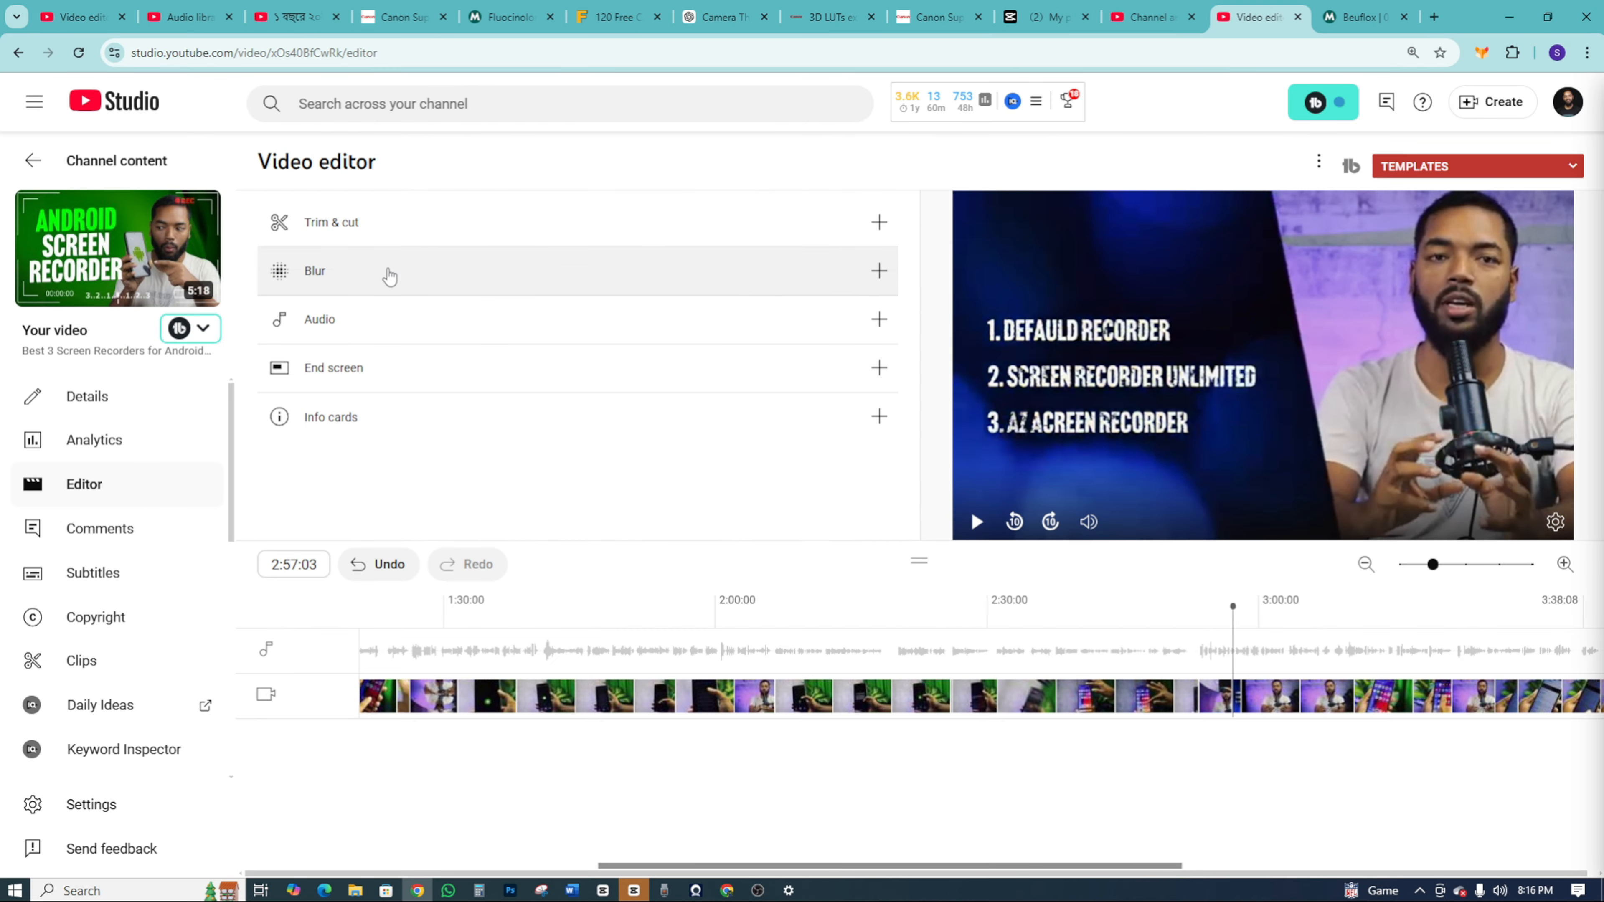
Start a face blur so that the faces in the video are detected.
click(374, 271)
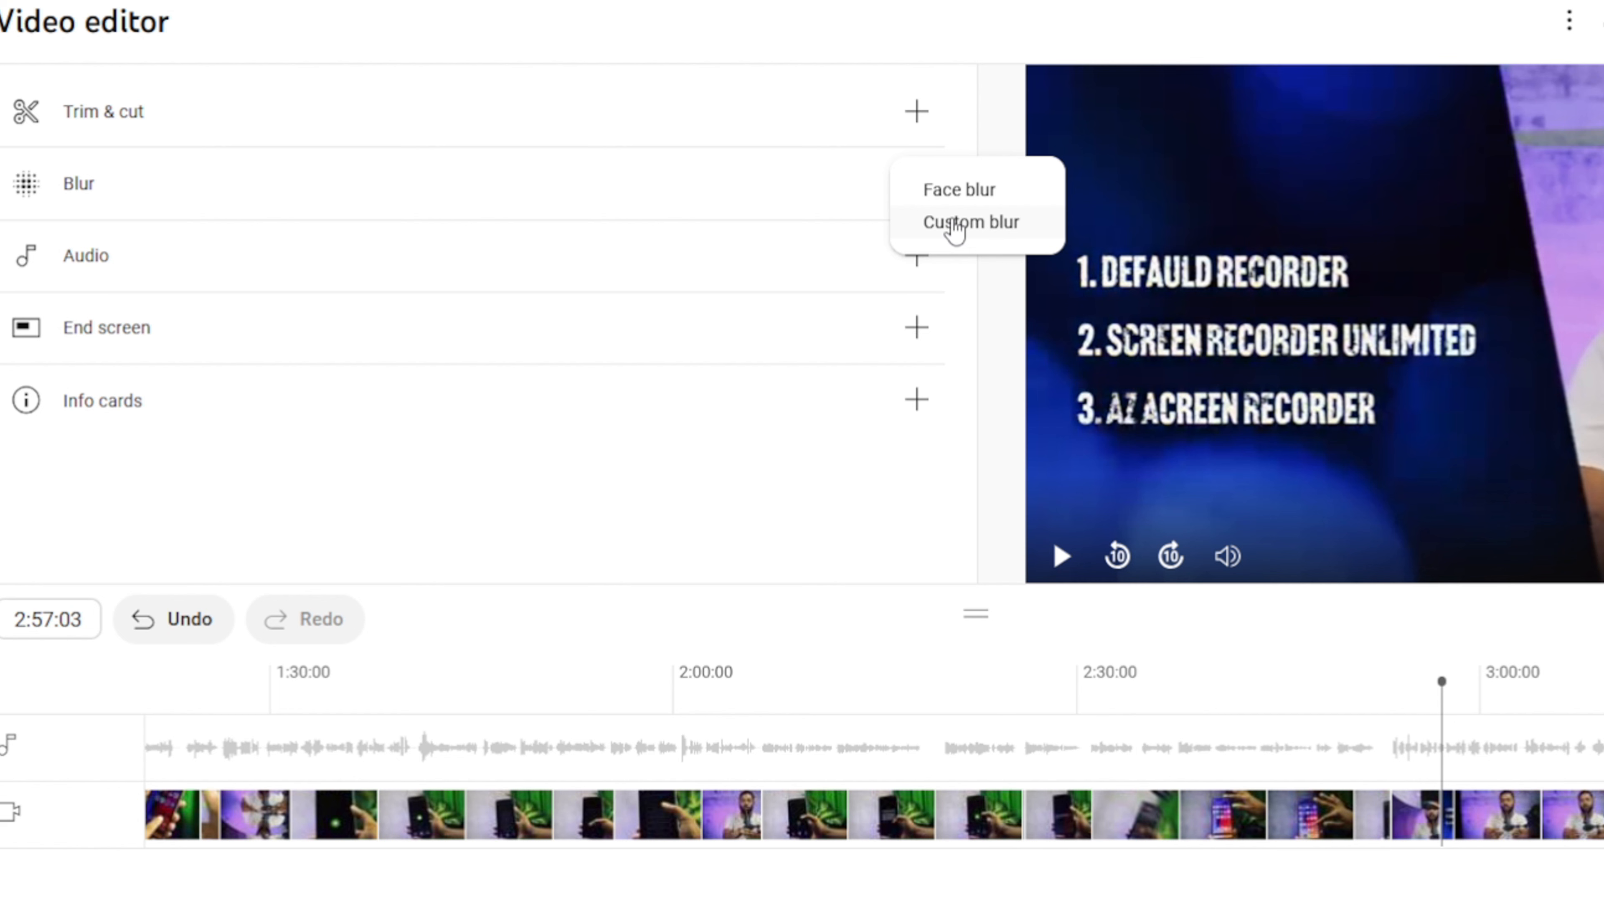
click(958, 192)
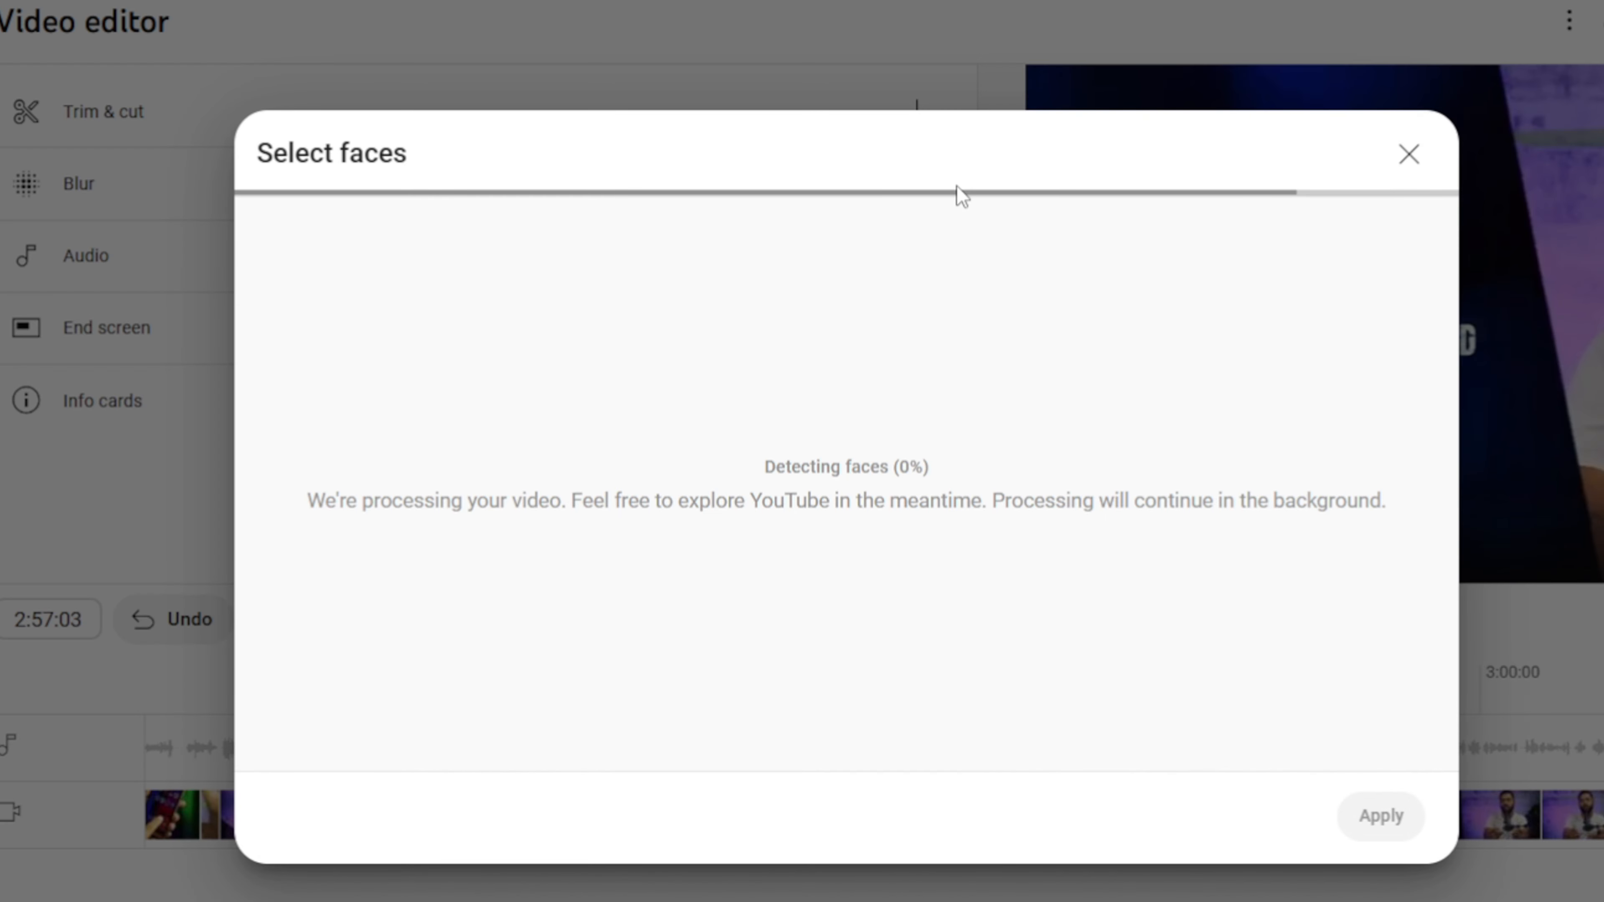
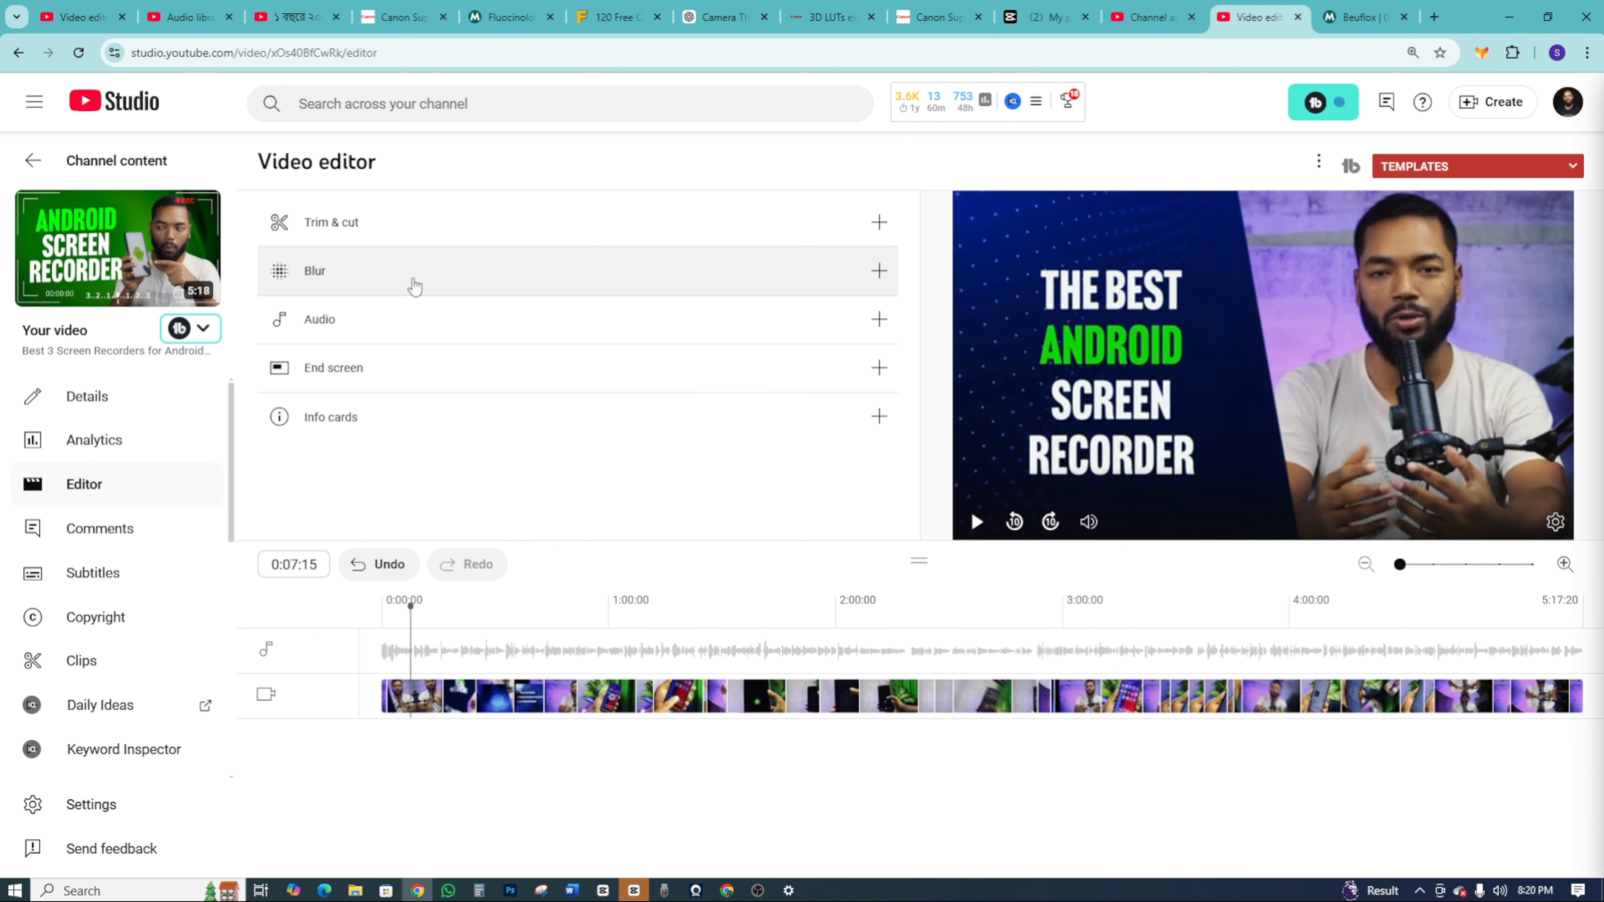
Add a rectangular custom blur and place it over the words SCREEN RECORDER in the video's title text.
click(879, 270)
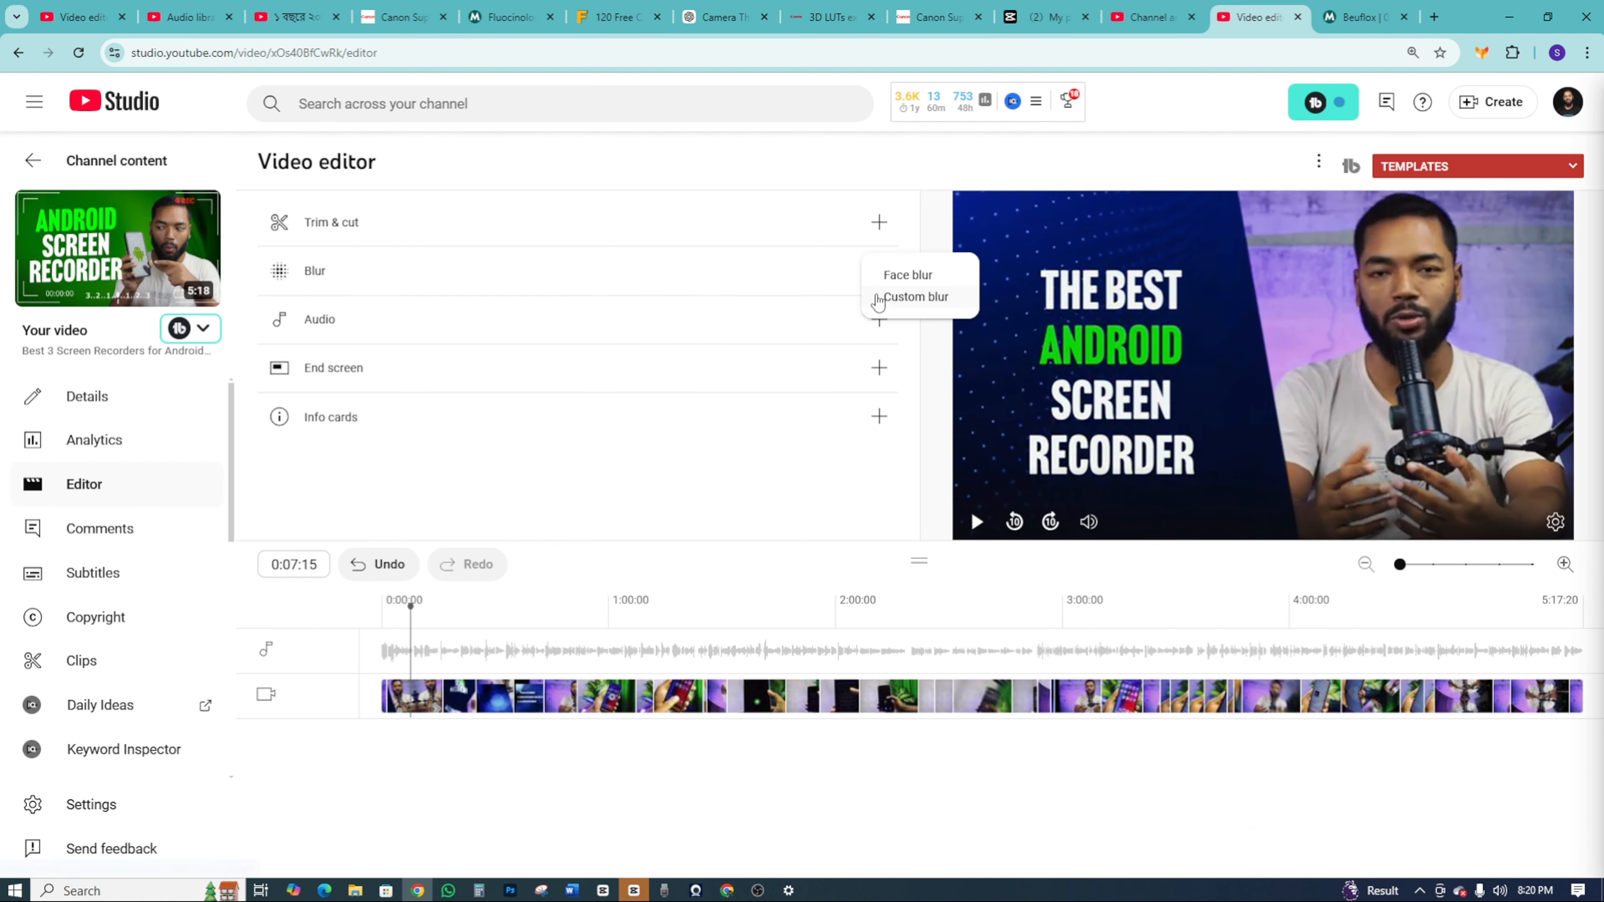
click(903, 299)
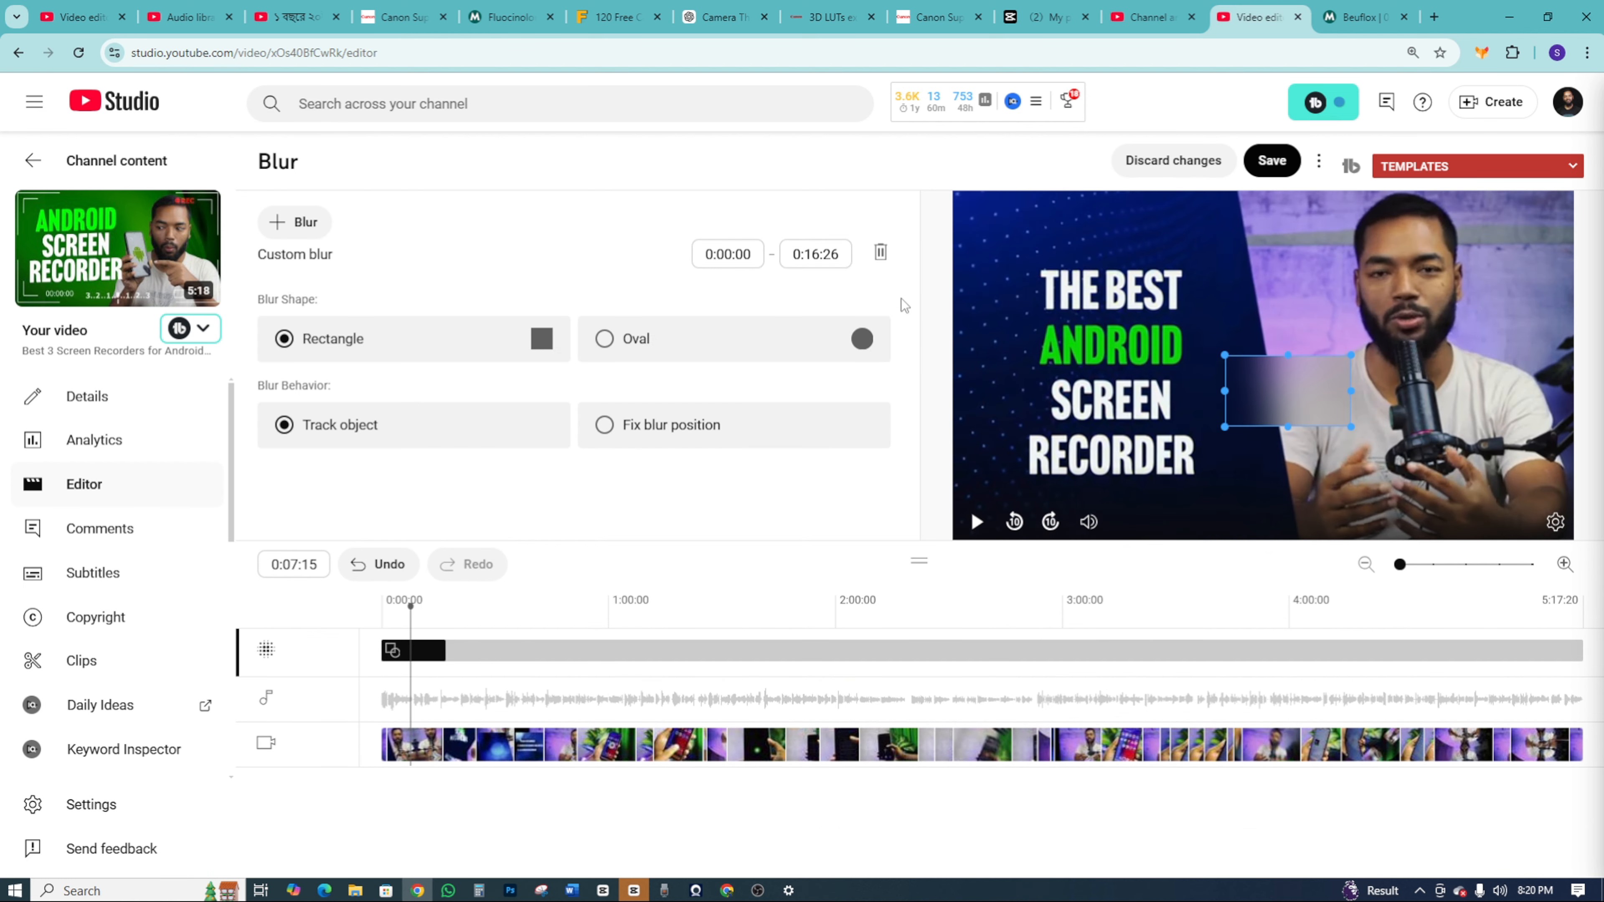
drag(1281, 387, 1125, 413)
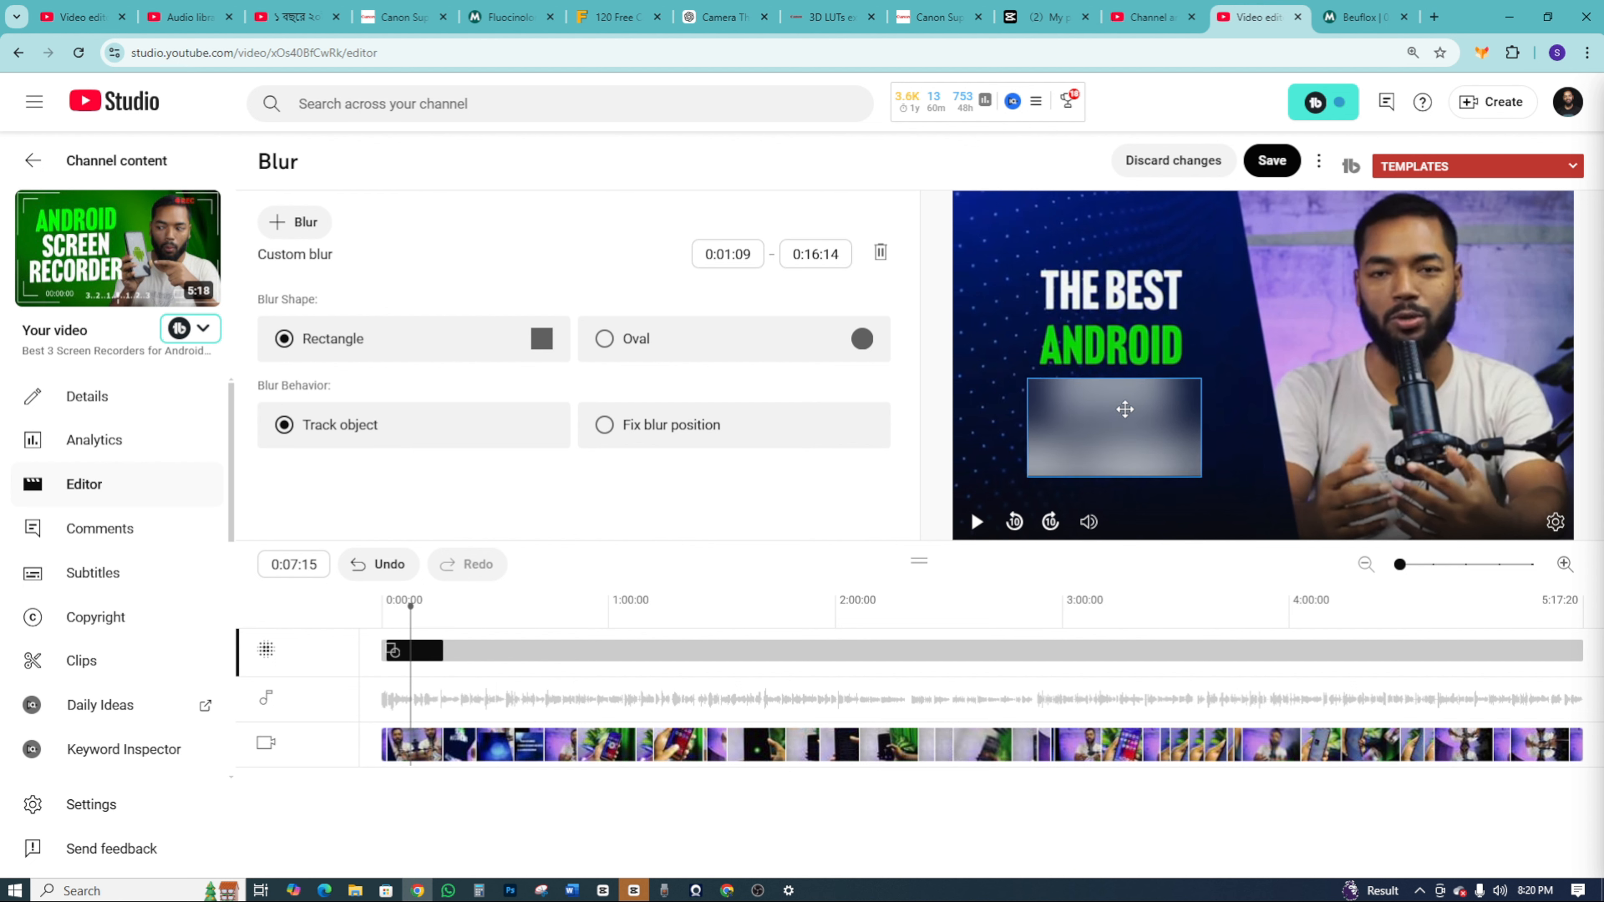
Adjust the custom blur's duration on the timeline so that it ends at 0:40:19.
drag(441, 651, 506, 651)
drag(446, 649, 584, 652)
drag(415, 645, 409, 649)
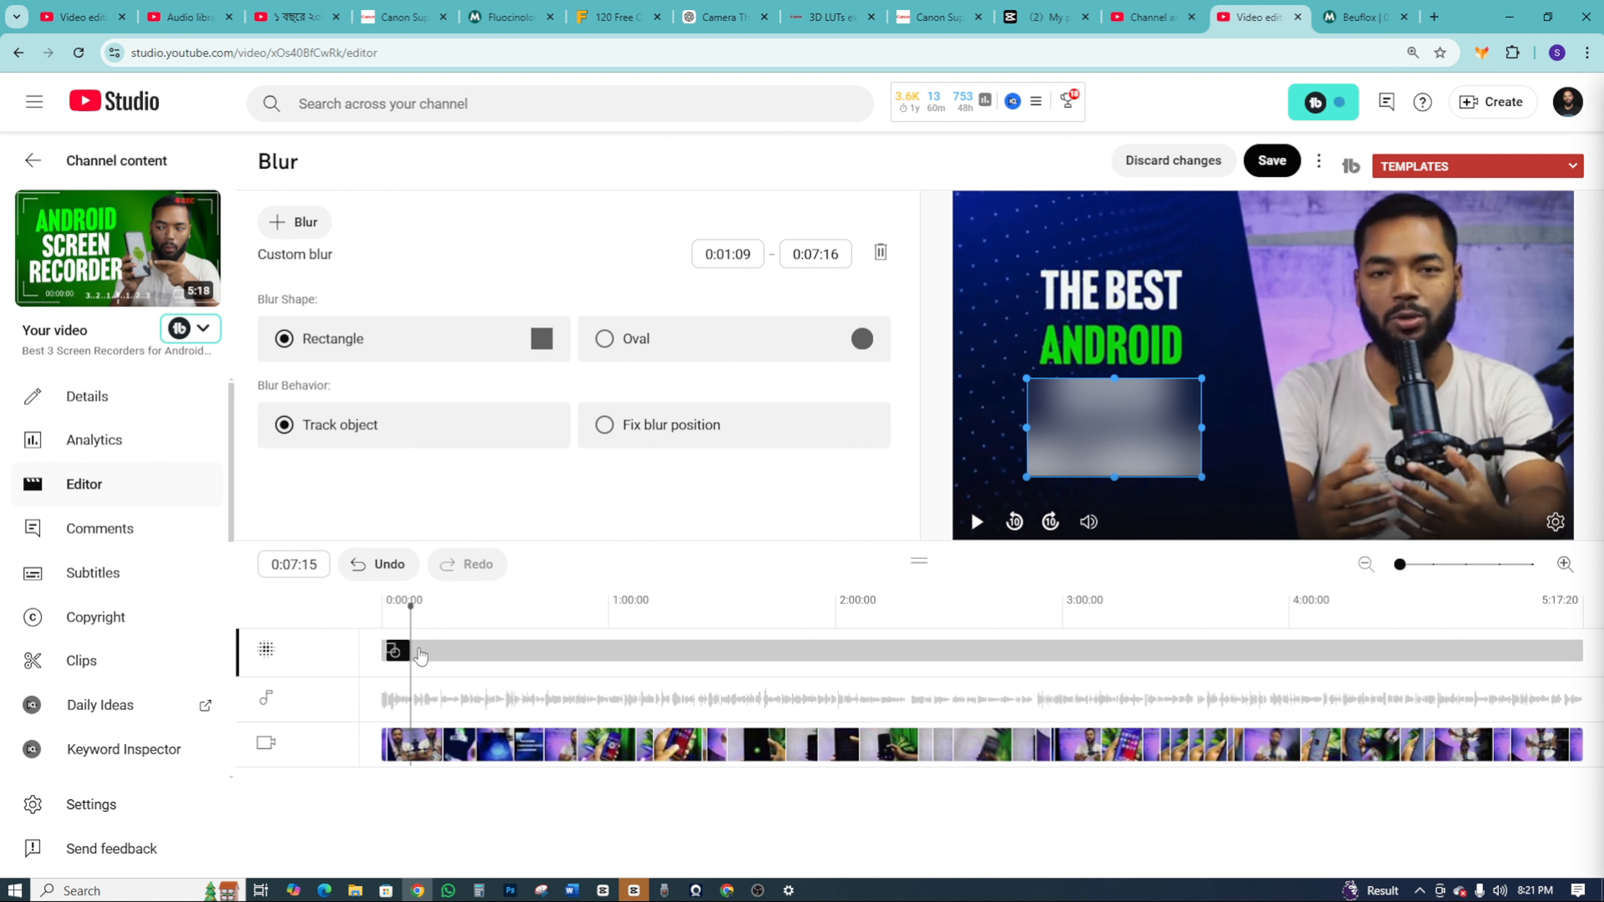
drag(417, 649, 535, 651)
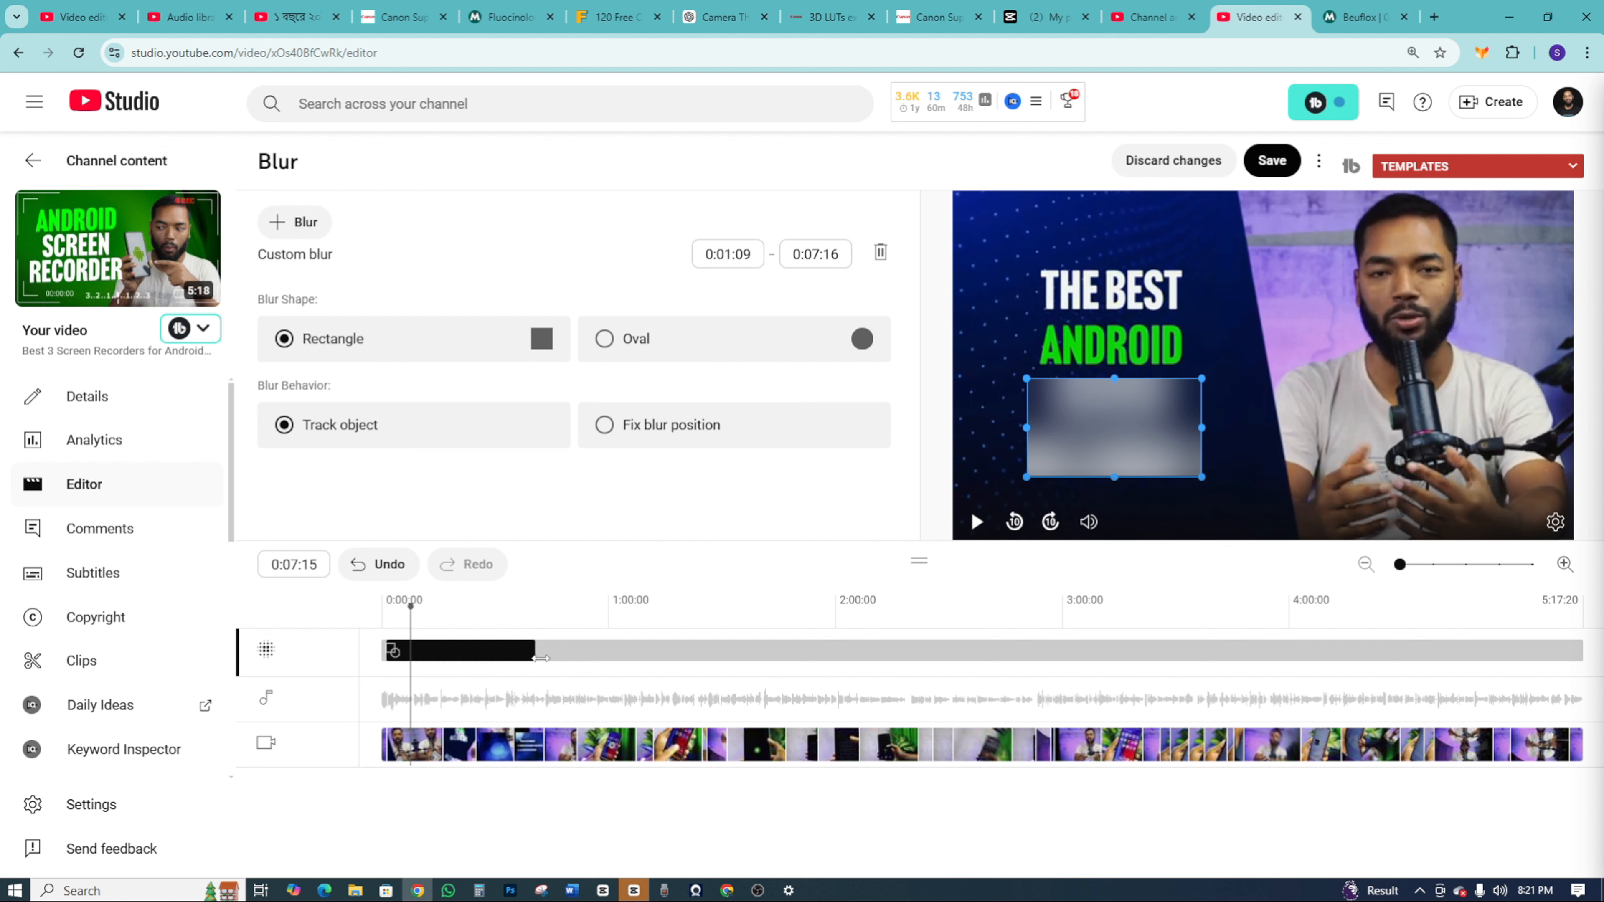
Change the blur shape to Oval and enlarge it upward, sideways and downward over the title text.
click(605, 342)
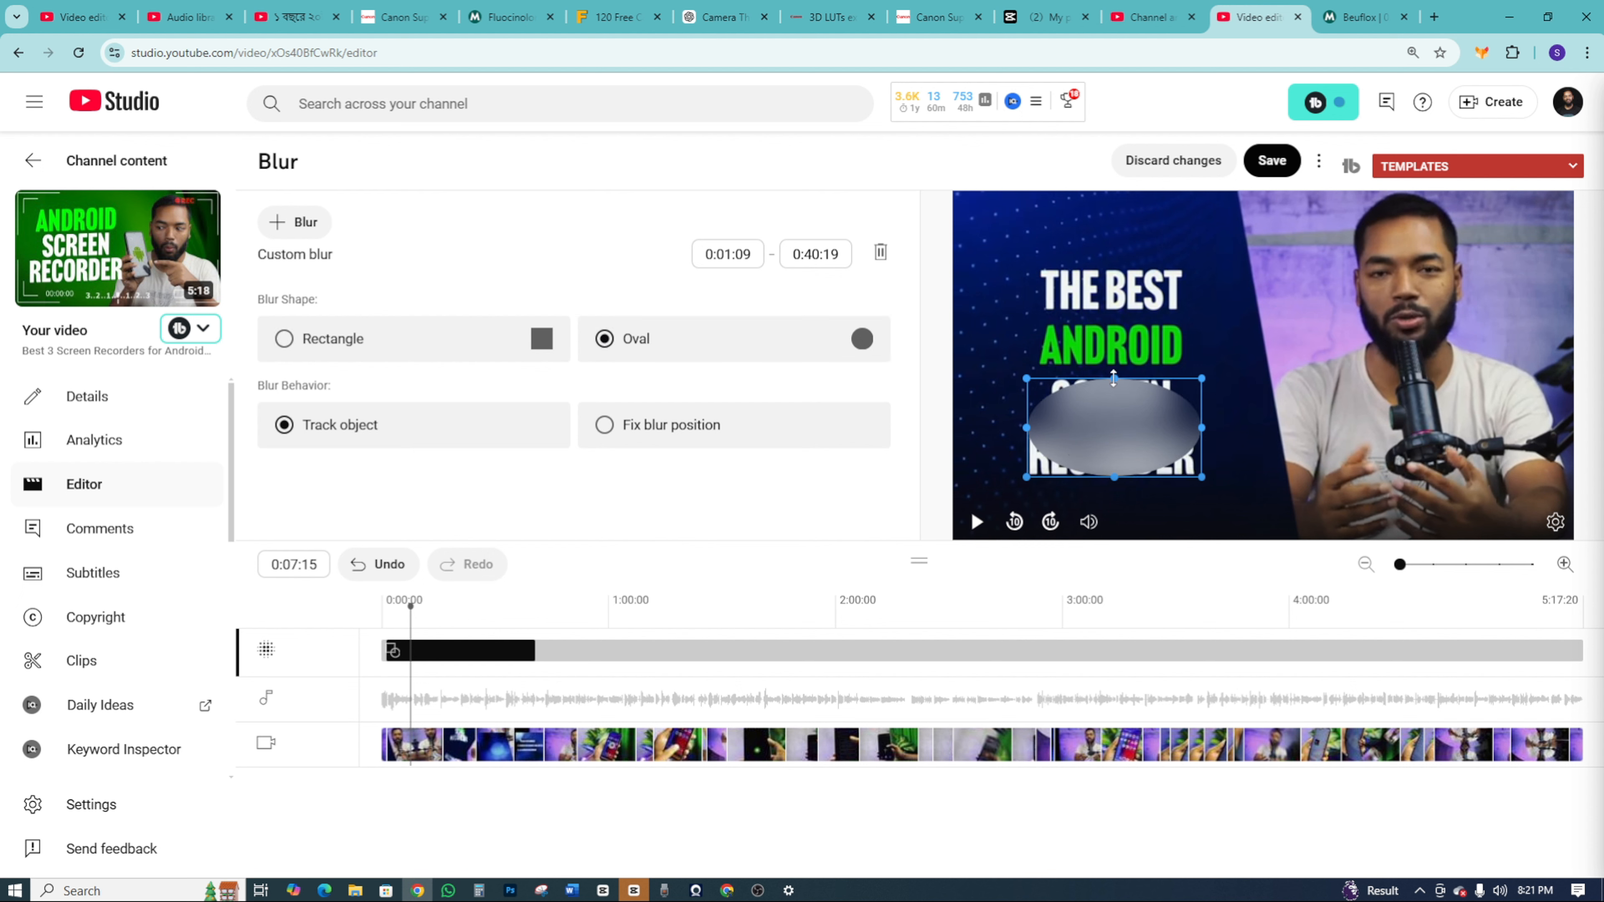
drag(1114, 378, 1115, 310)
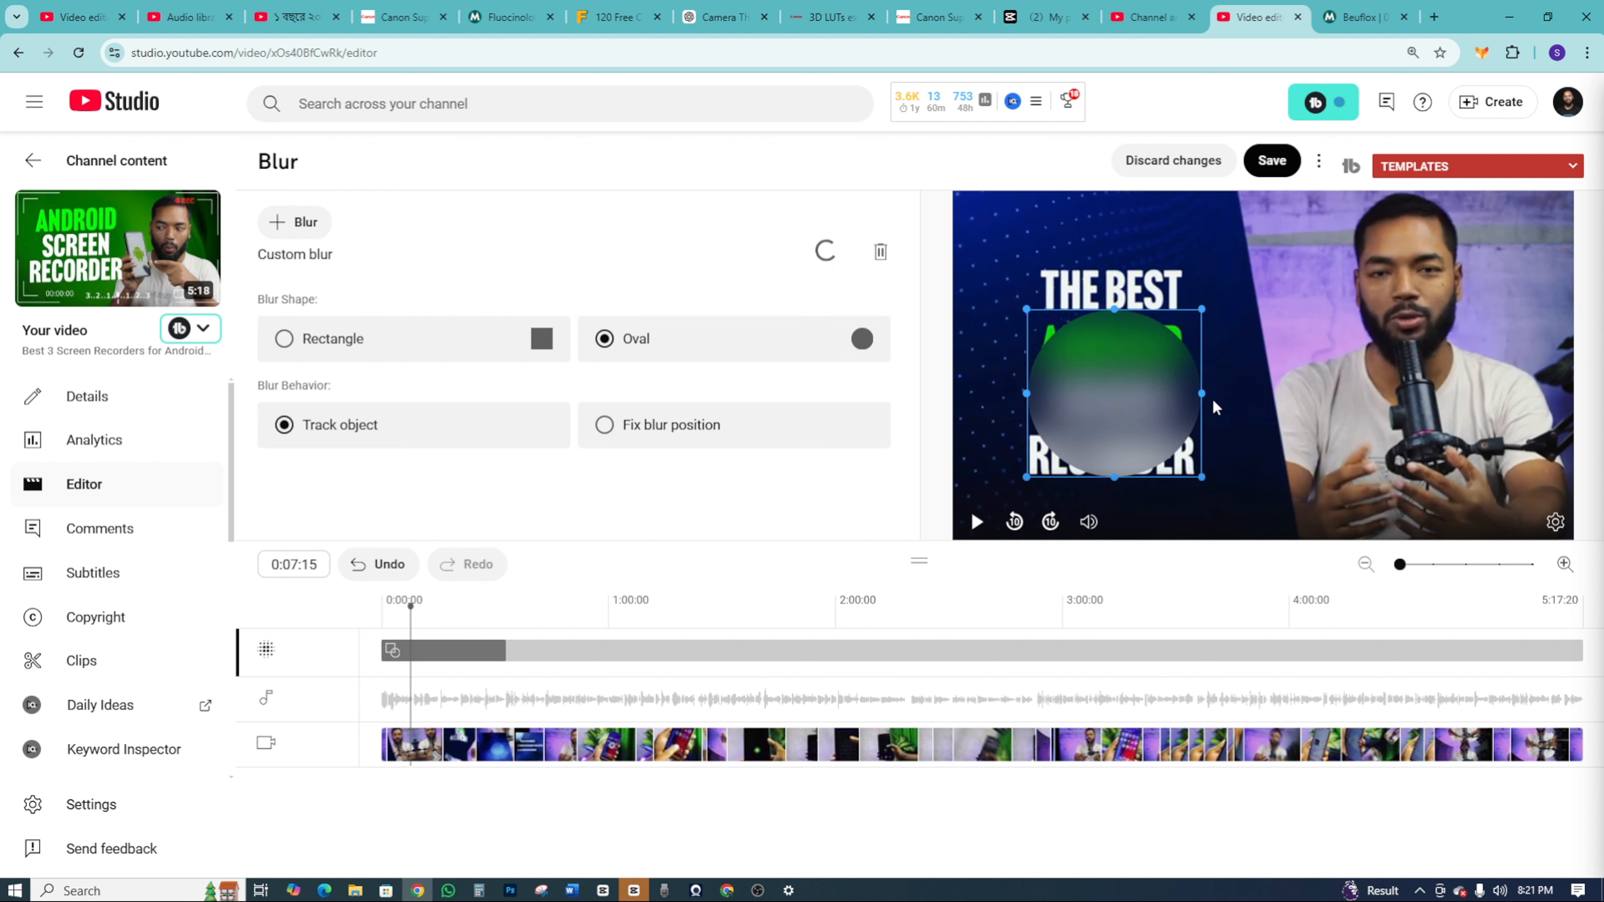
drag(1201, 393, 1277, 403)
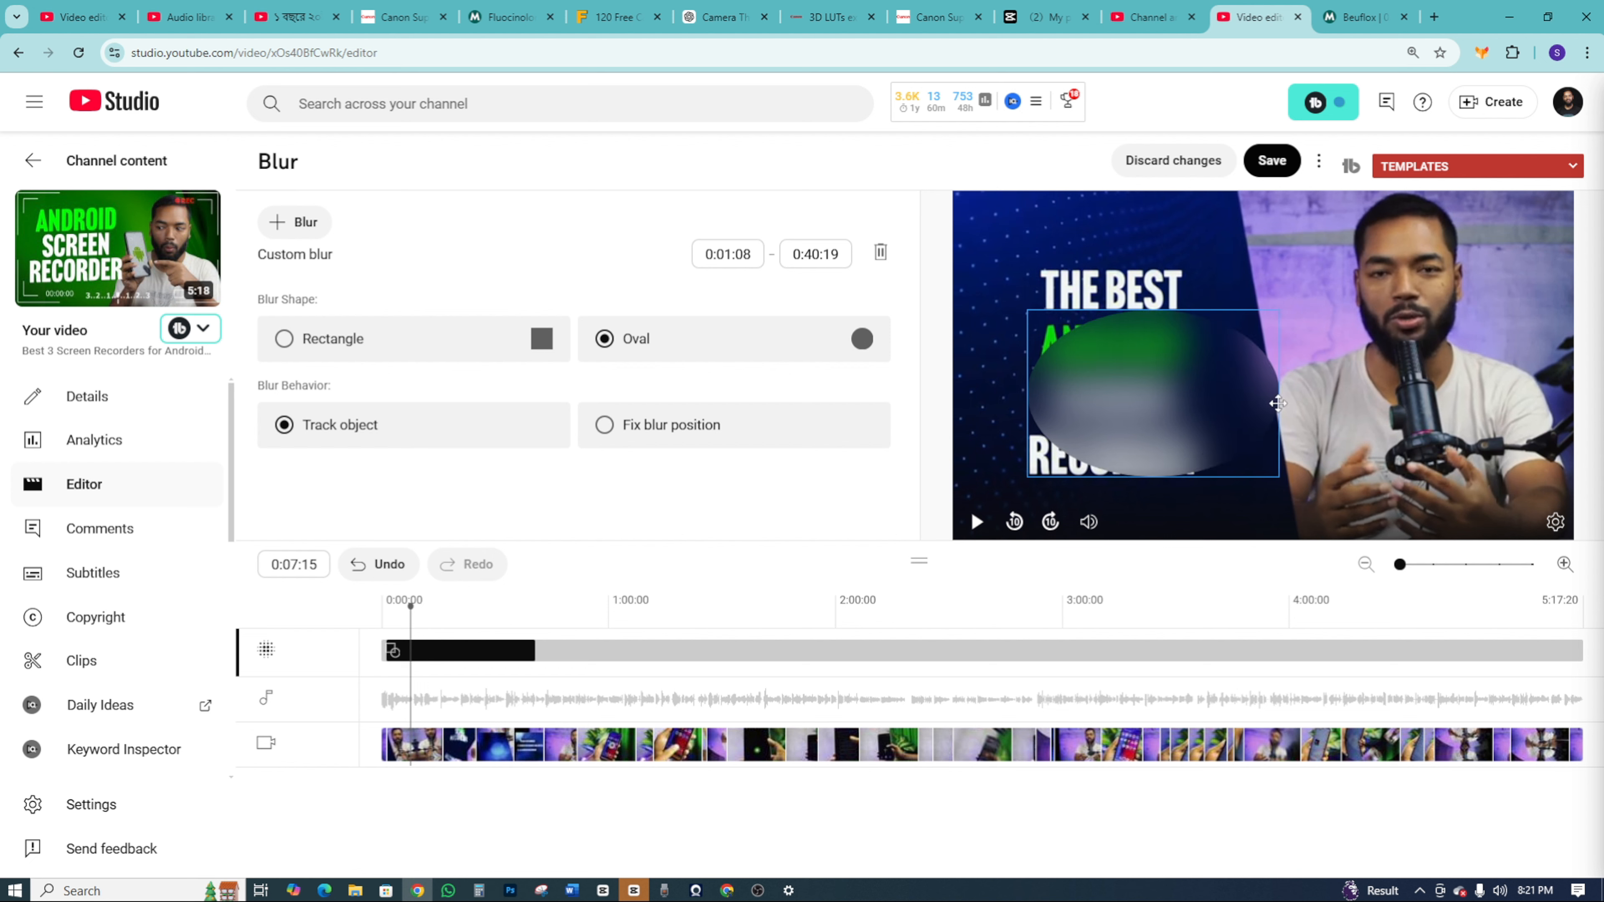
drag(1143, 479, 1147, 524)
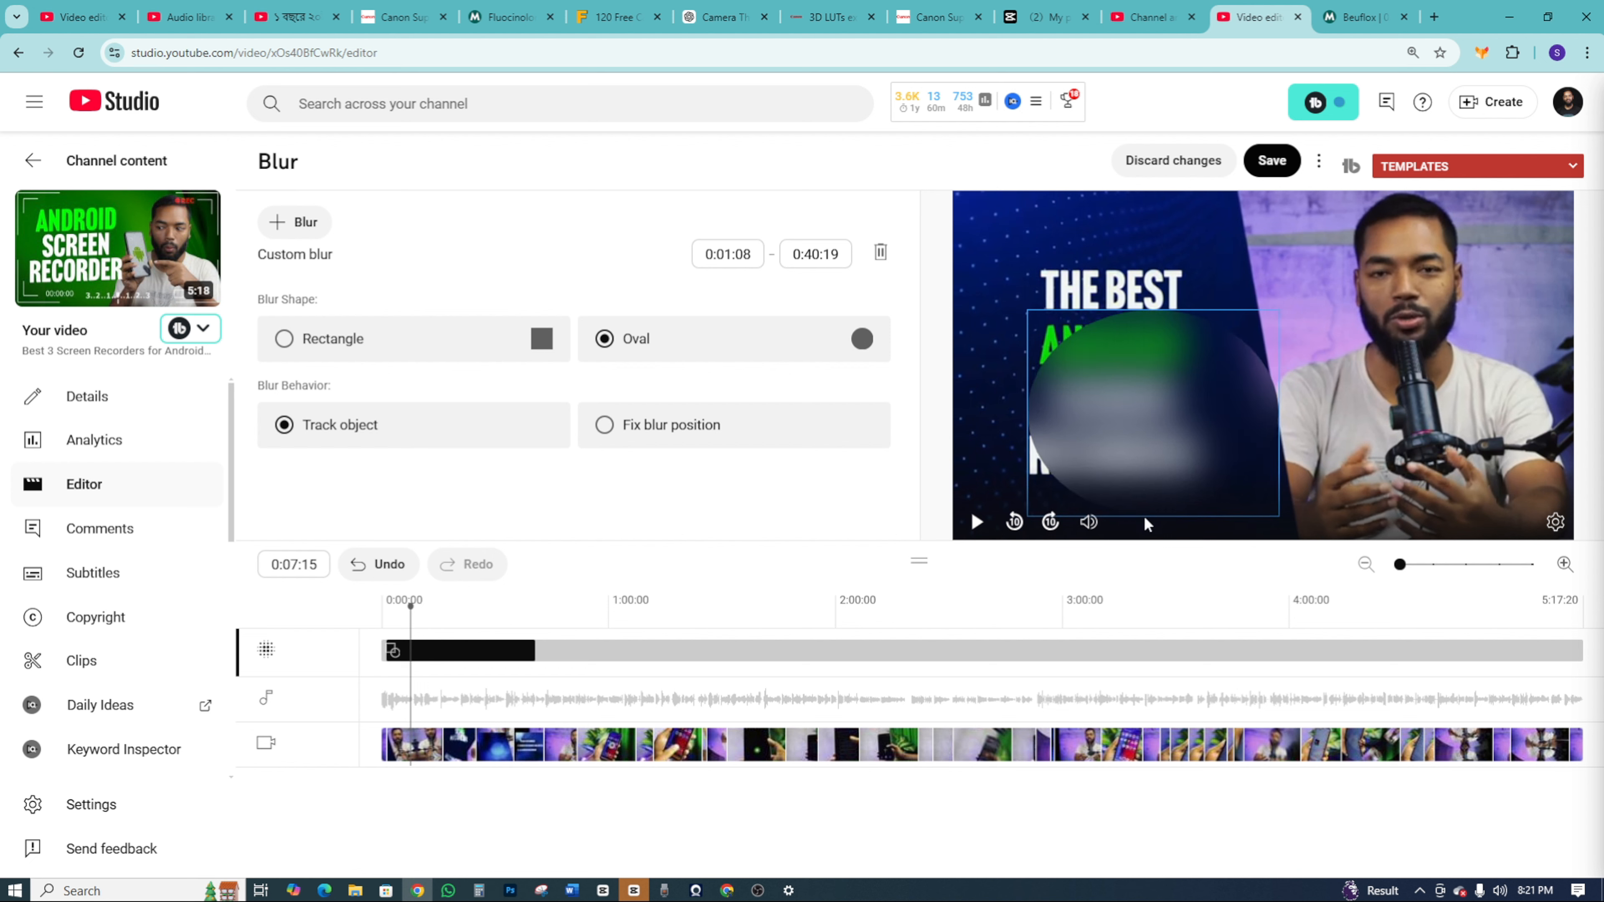
Move the oval blur onto the presenter's face, shrink it to fit the head, and check the frame at 0:26:29.
drag(1139, 411, 1368, 294)
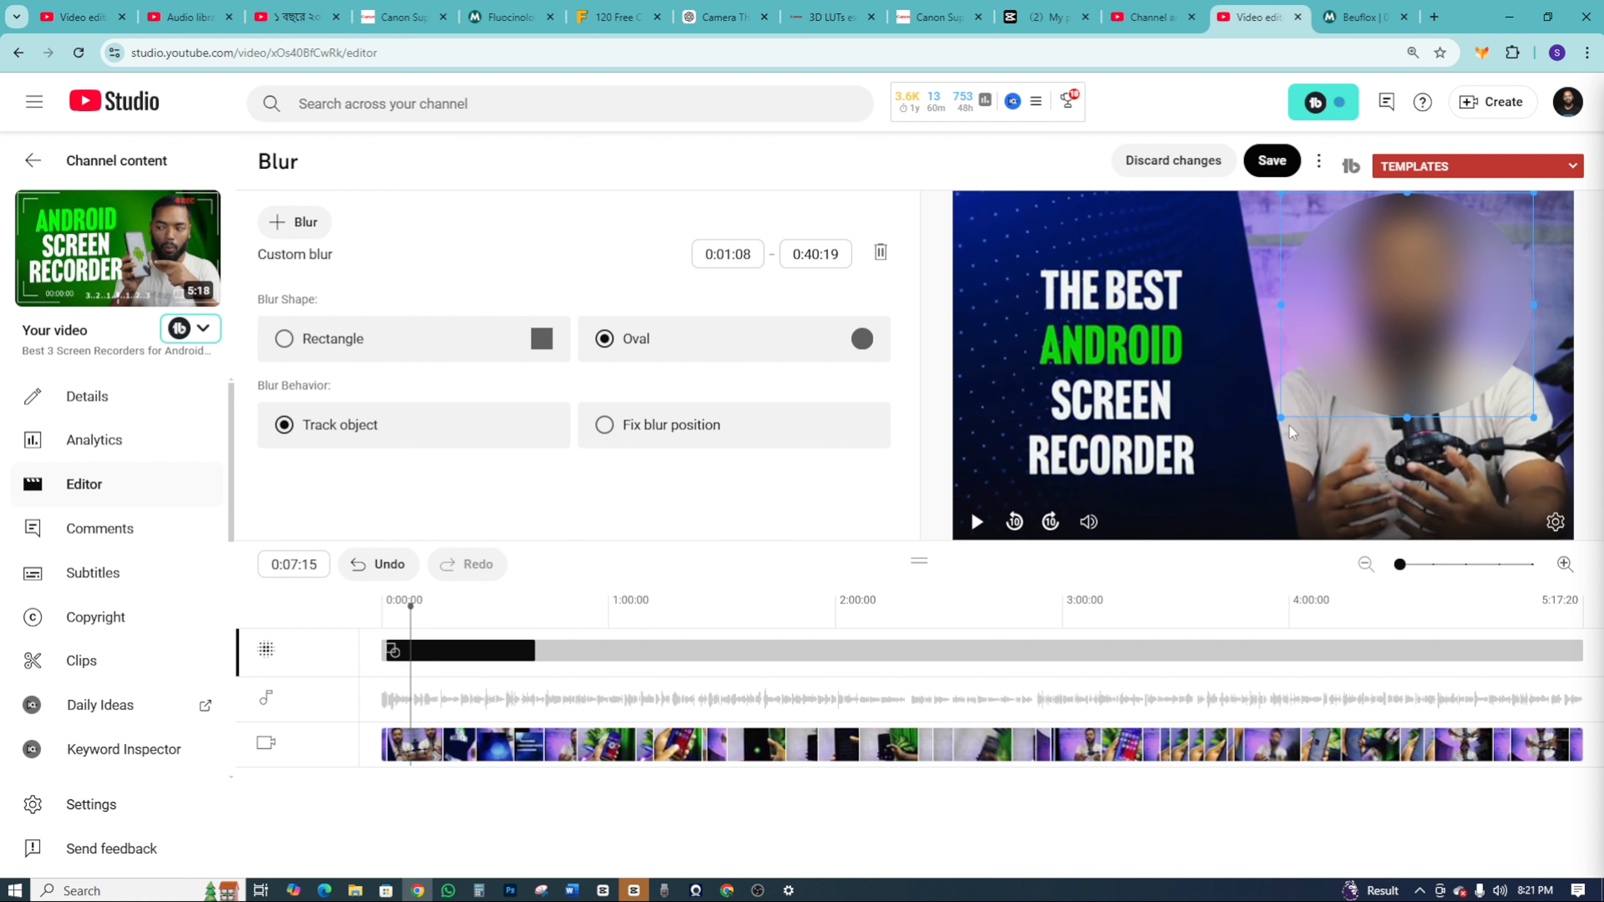
drag(1277, 416, 1350, 355)
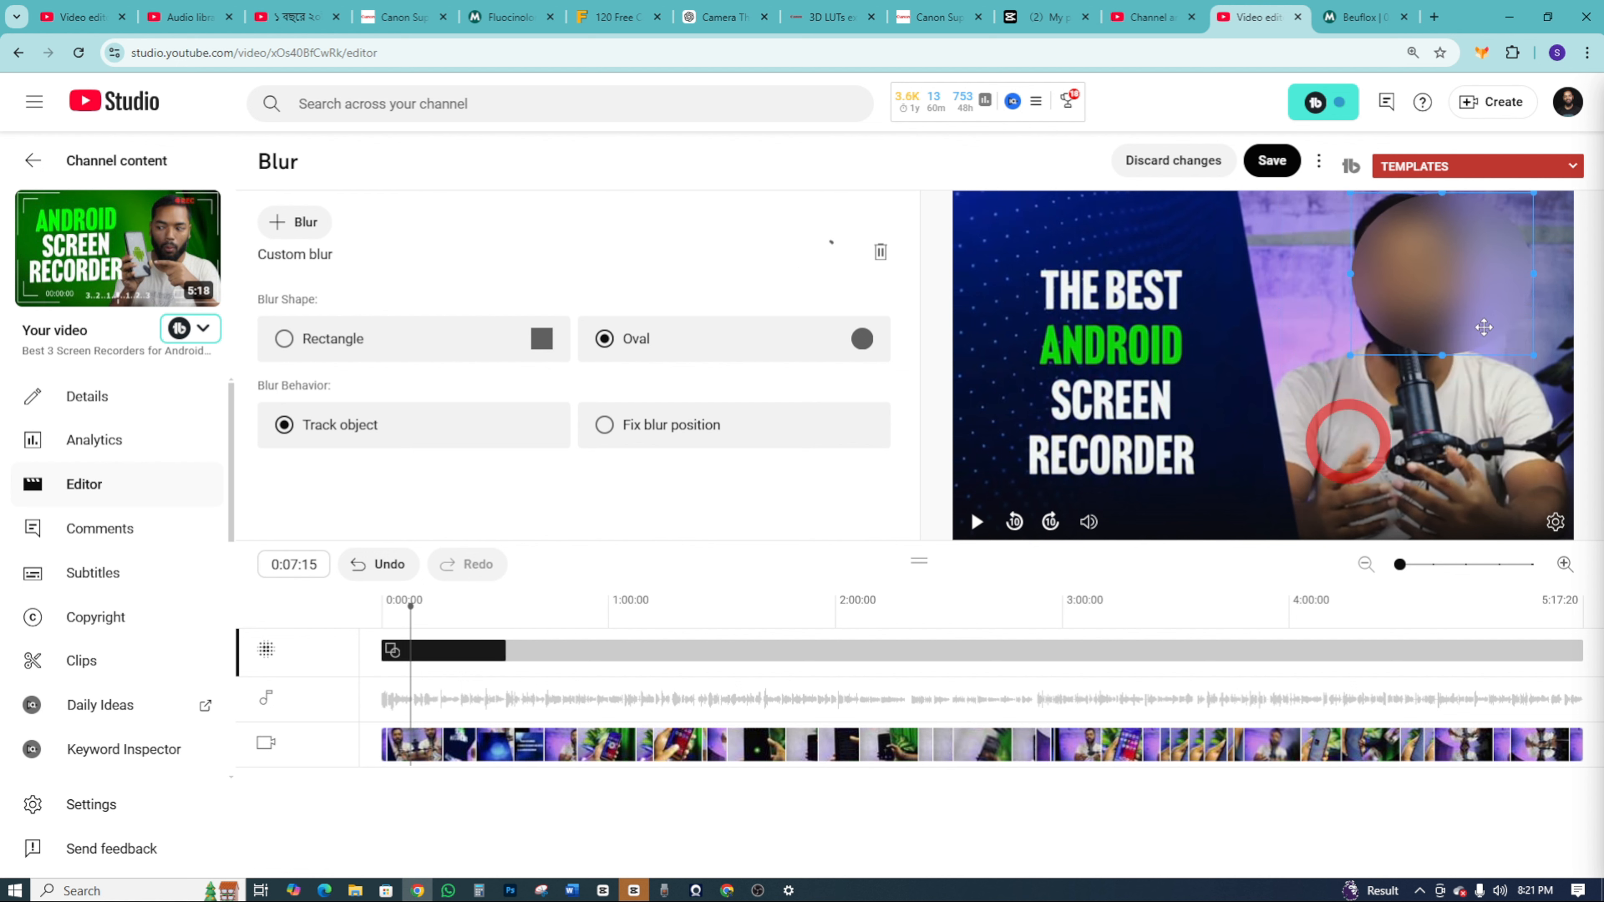
click(1445, 301)
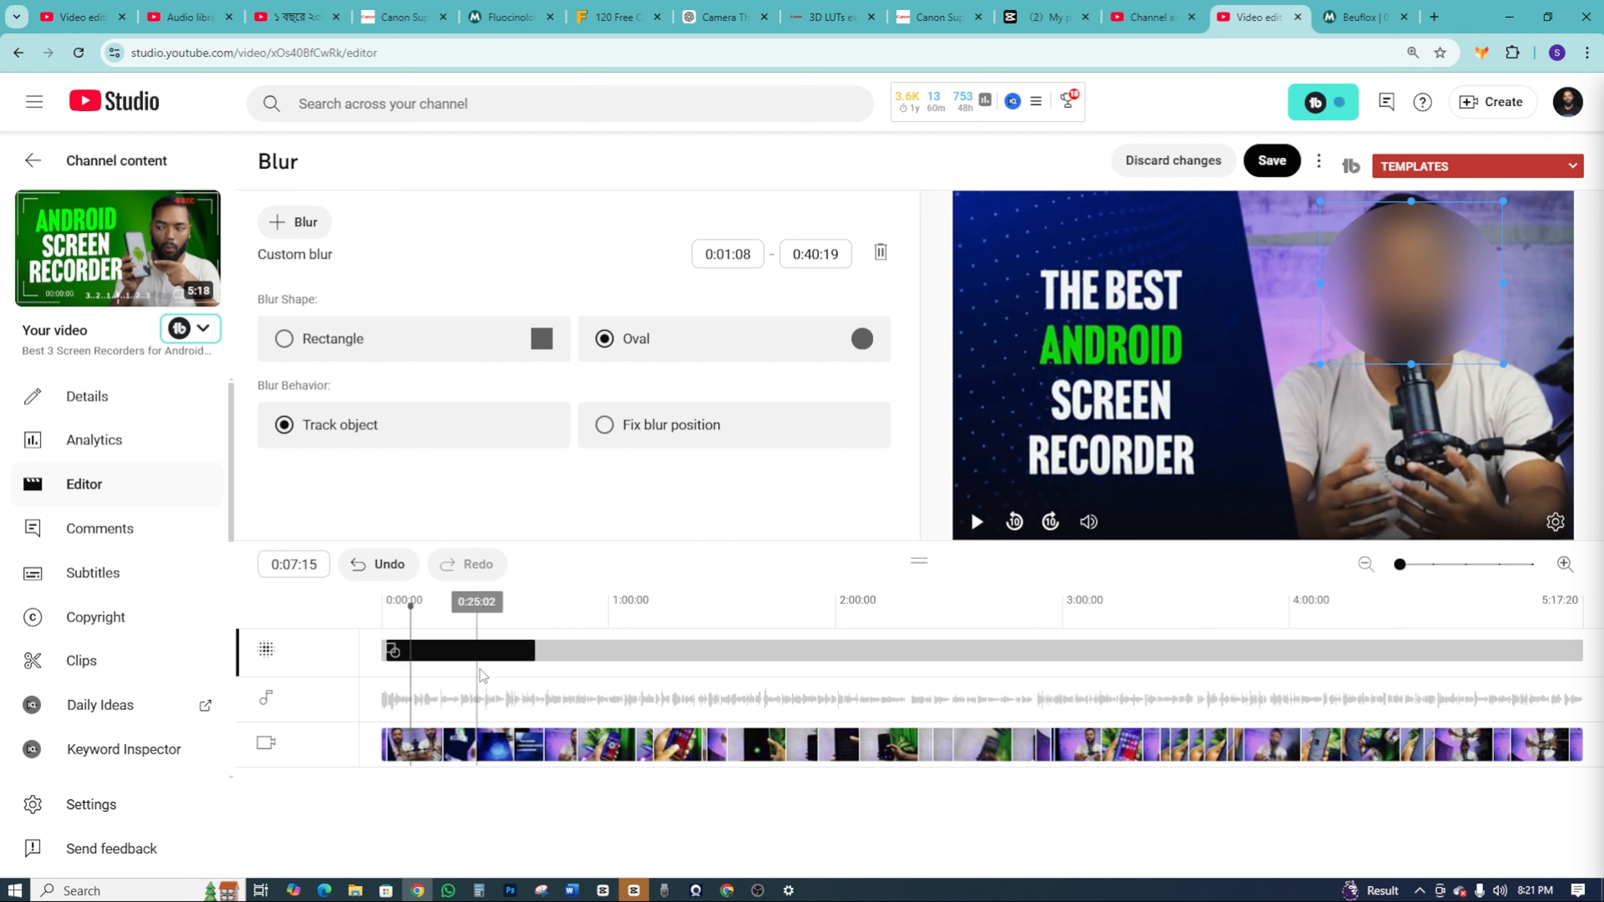
click(483, 622)
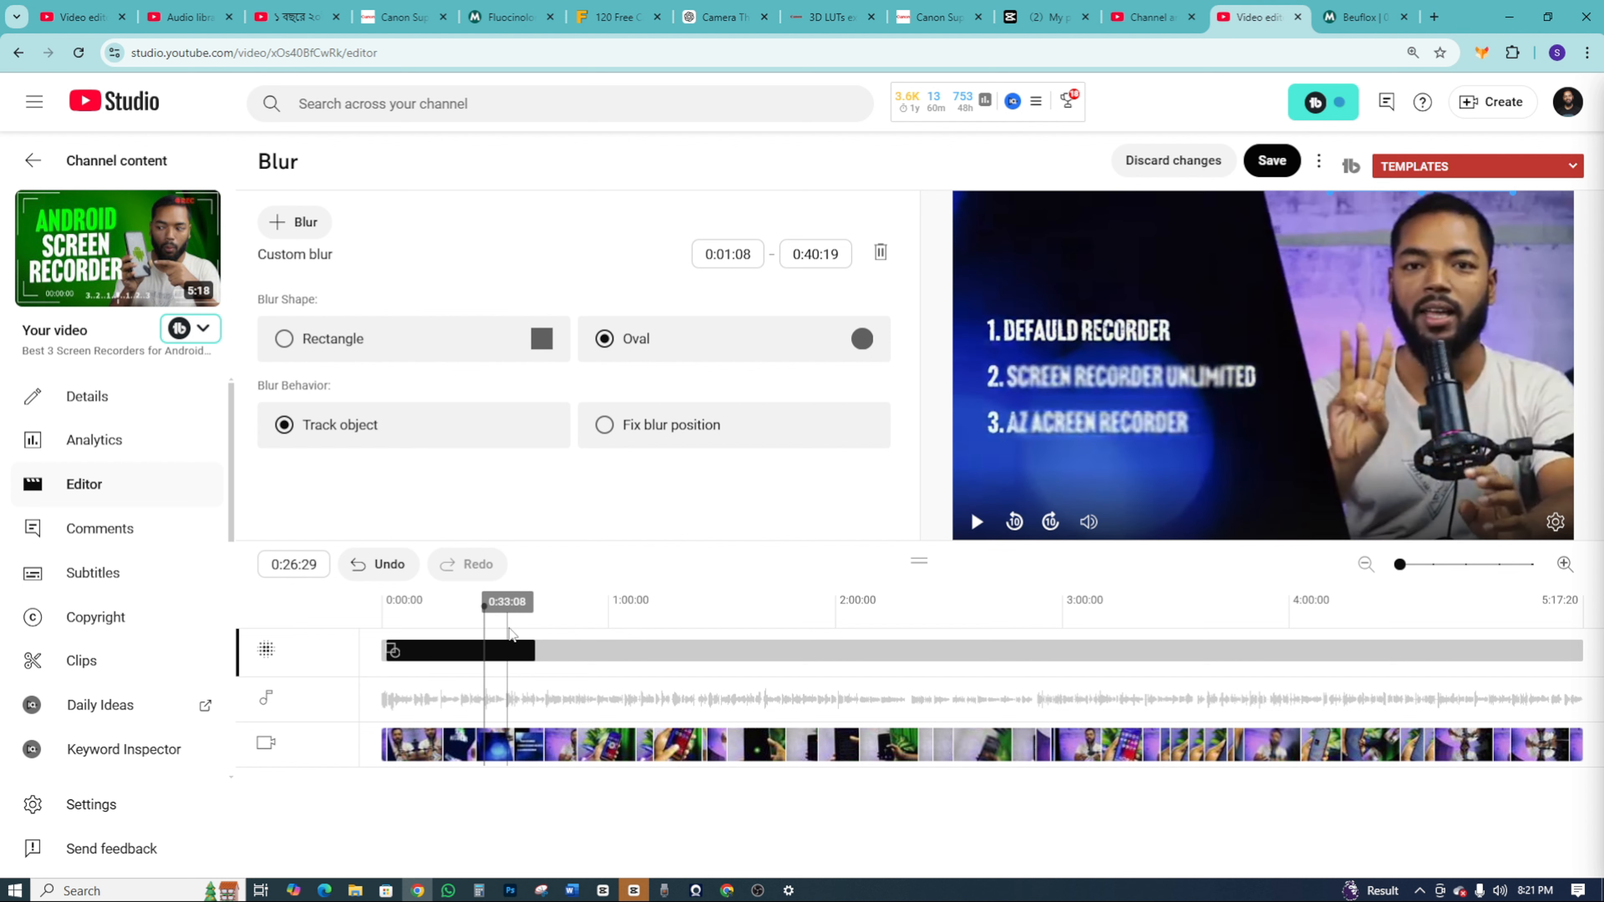
Undo the blur edits one after another and return to the main video editor without a blur.
click(379, 565)
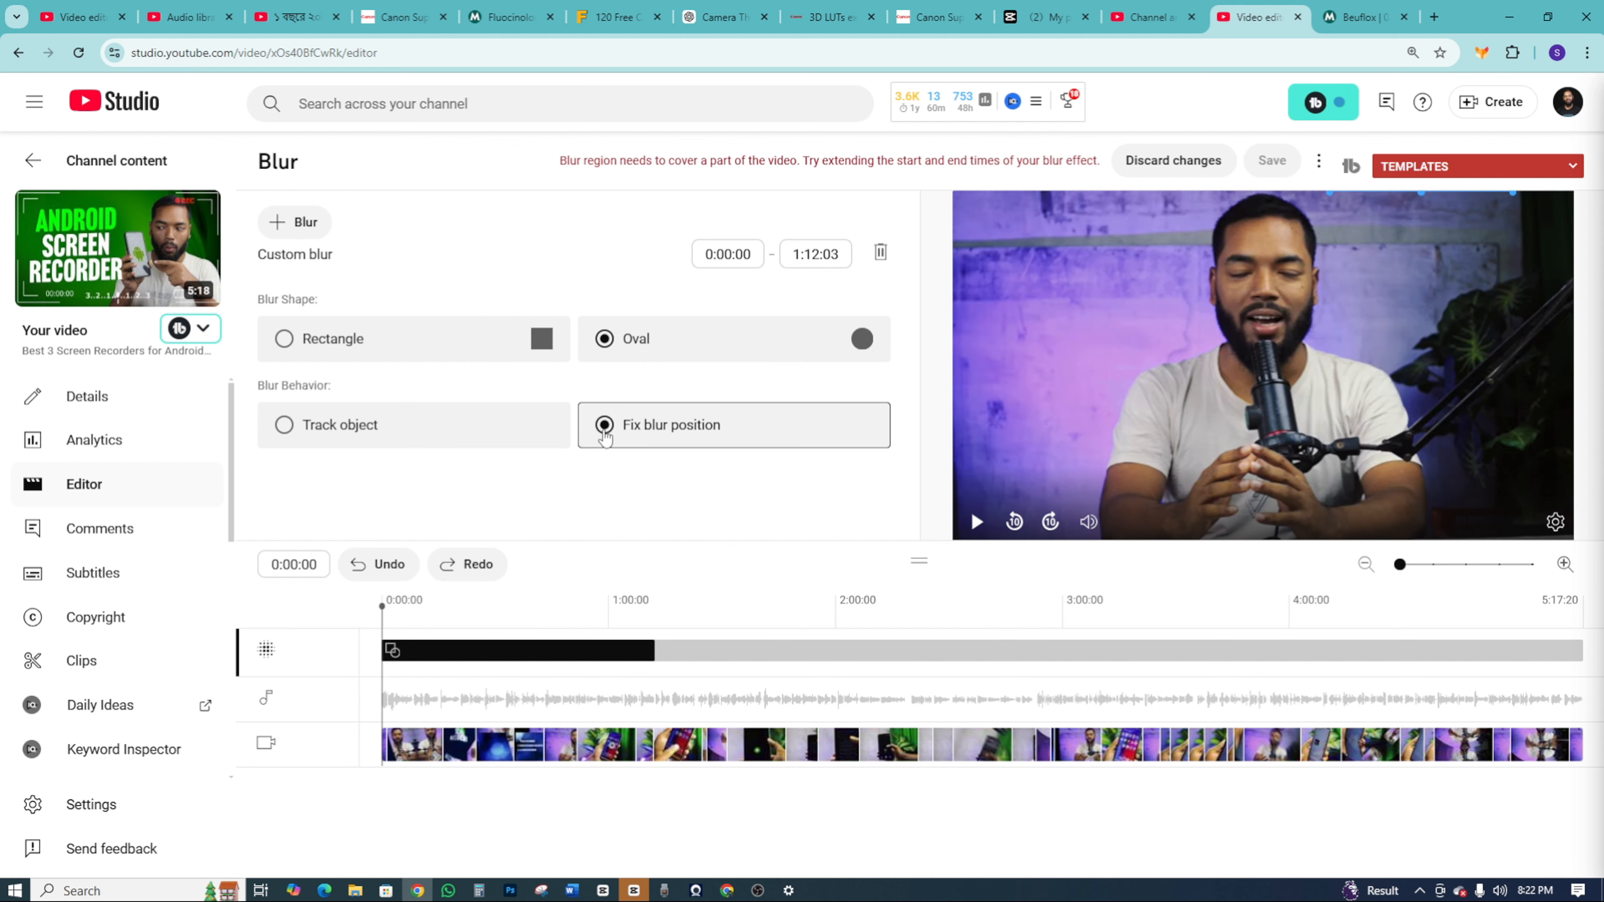
click(377, 563)
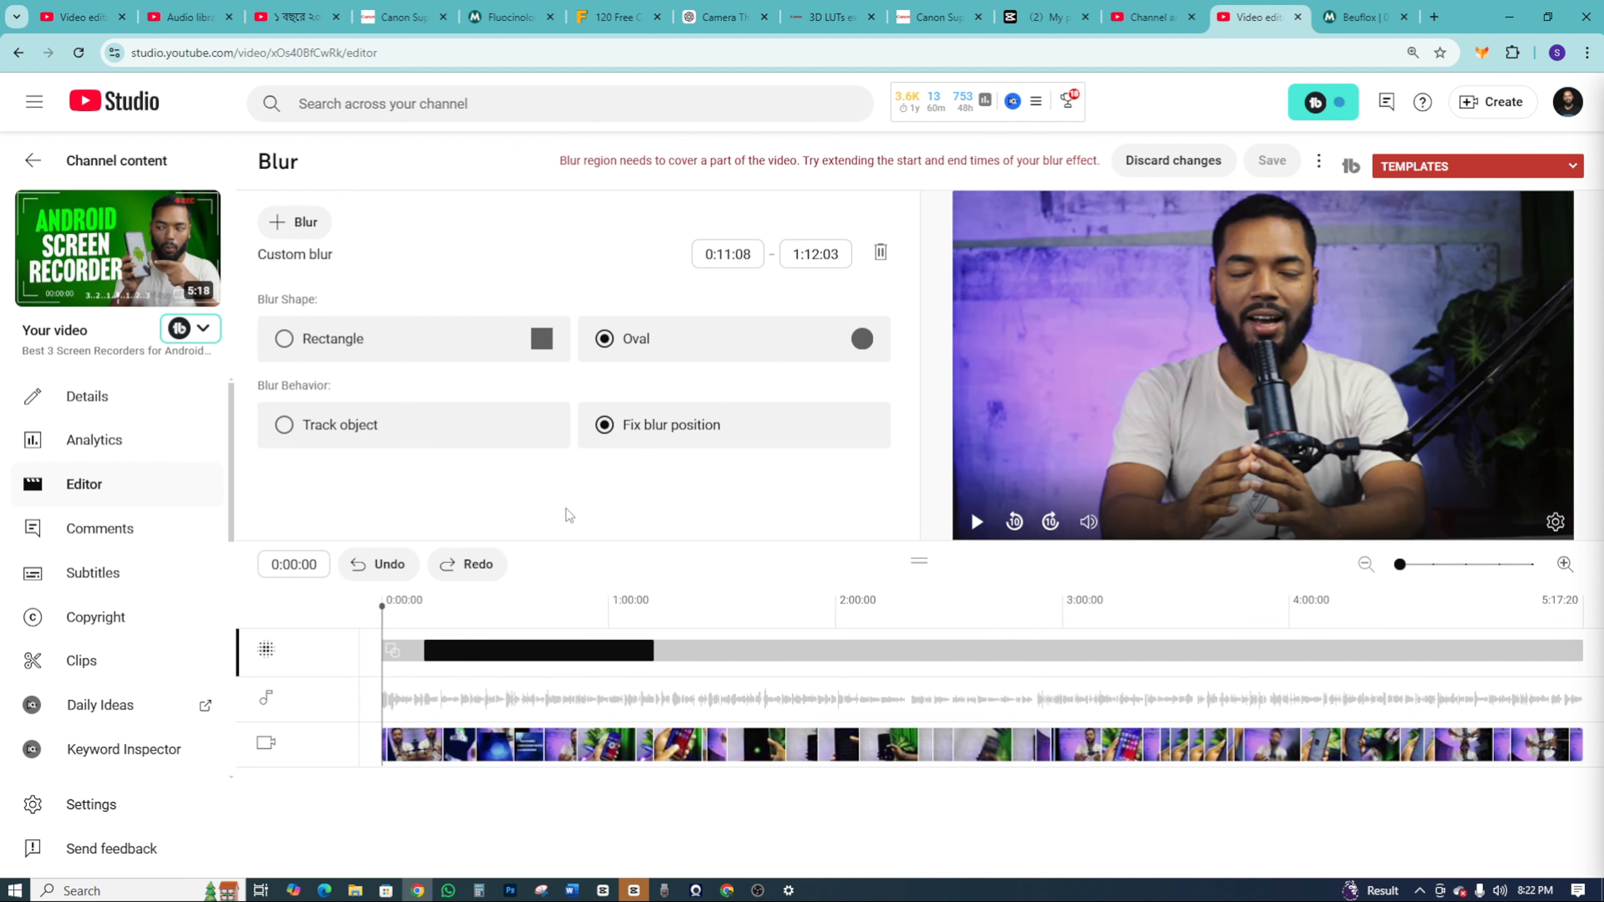
click(378, 565)
click(377, 566)
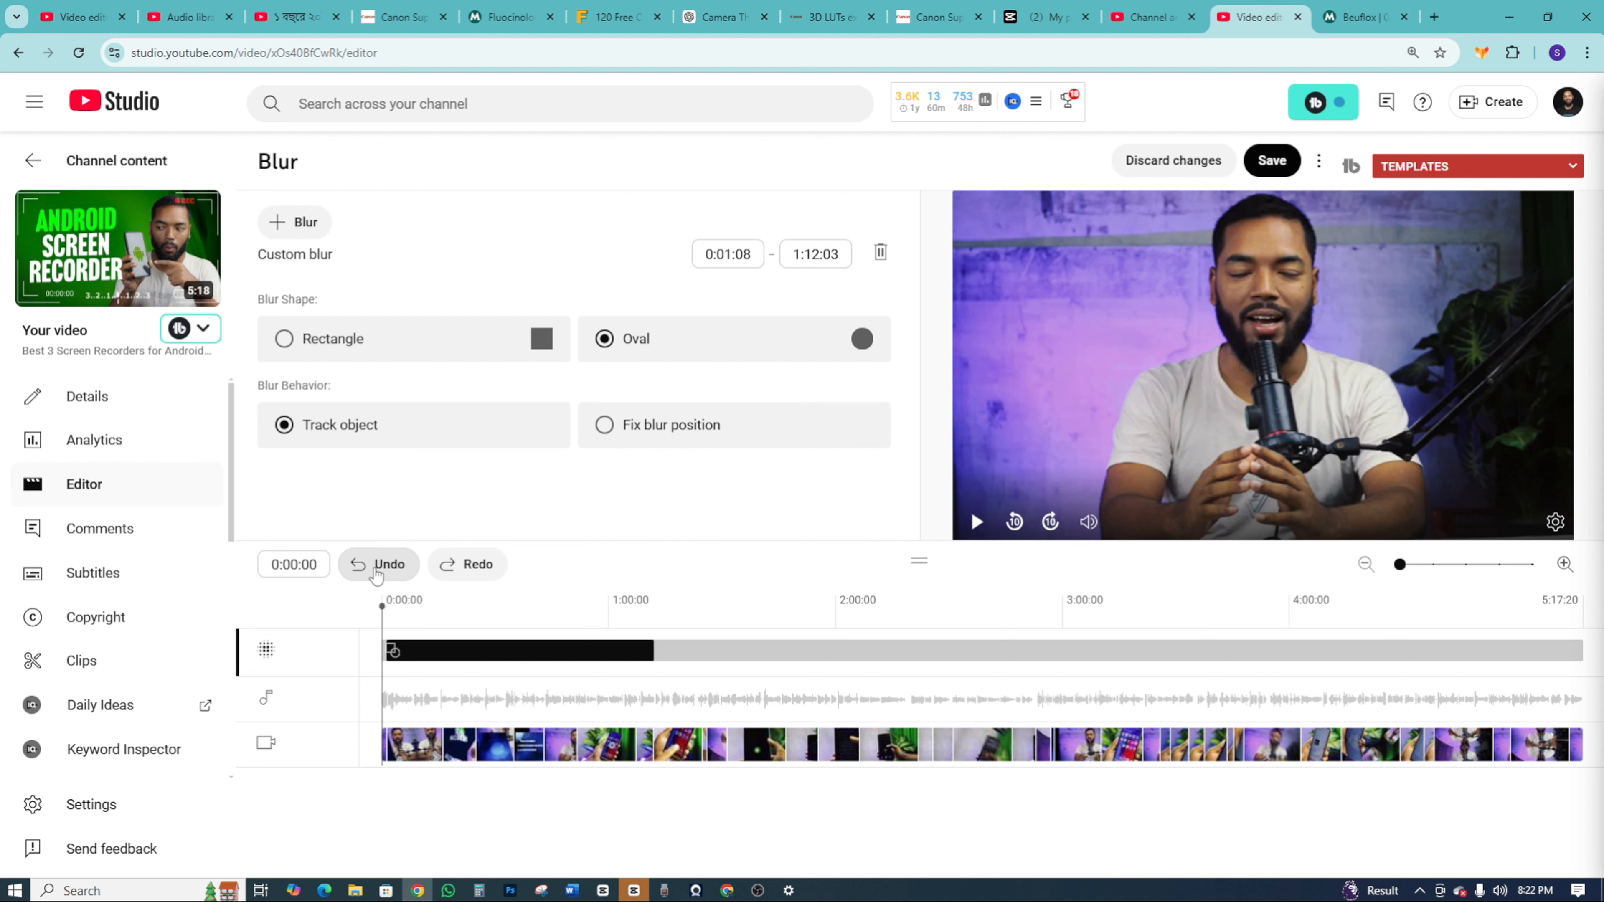
click(377, 566)
click(378, 565)
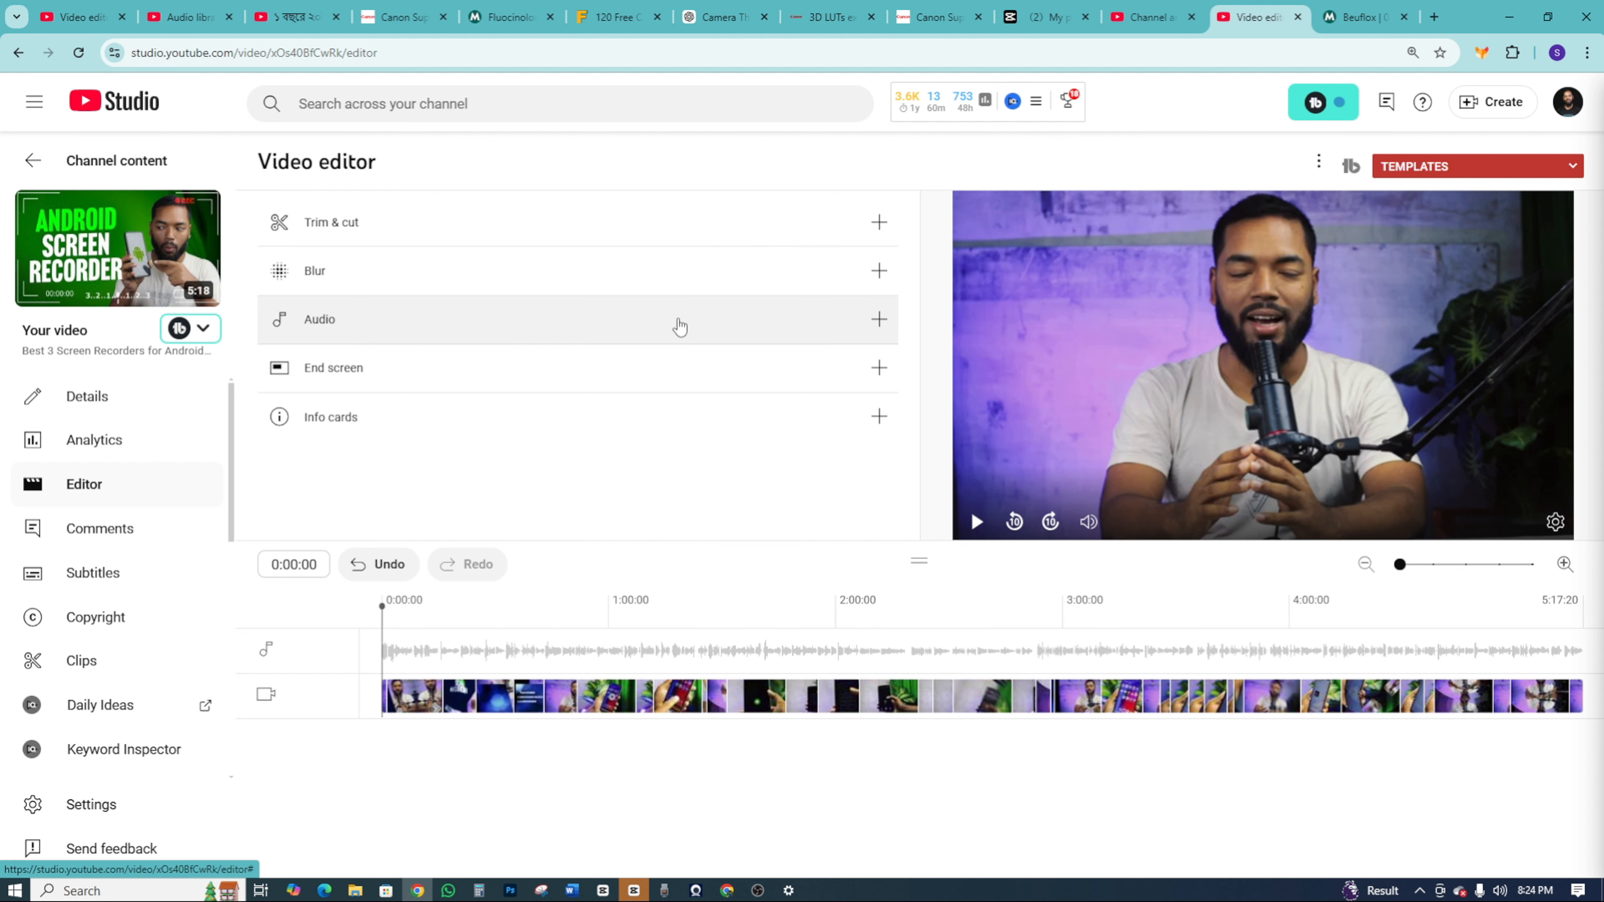
Add the music track Statement with its mix level lowered to about three quarters, and preview the sound.
click(679, 326)
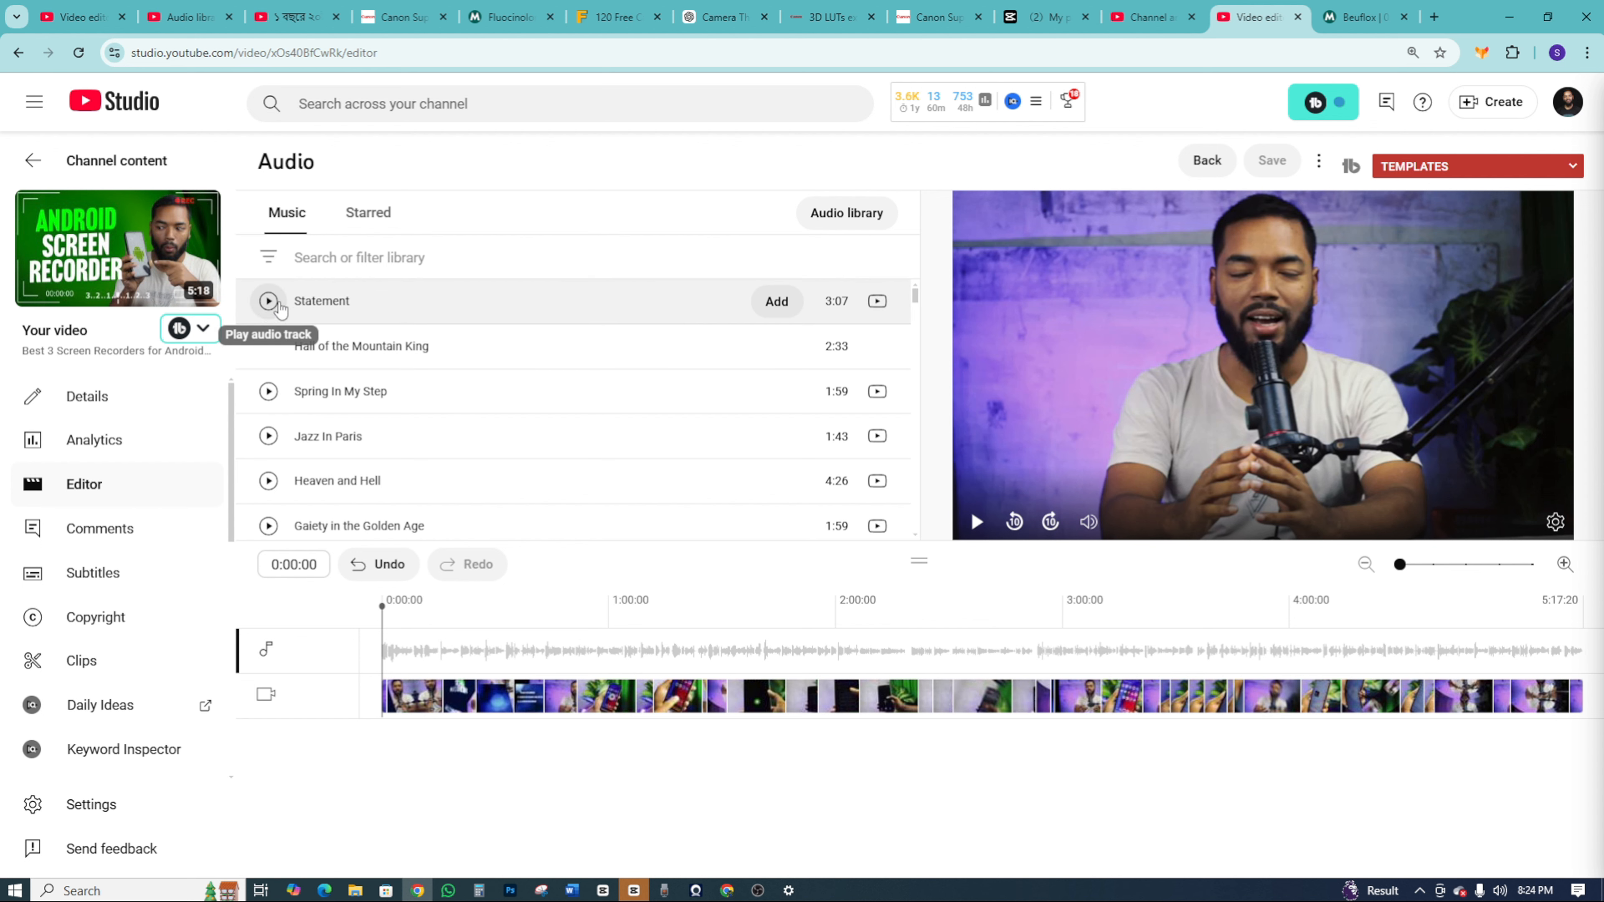
click(783, 309)
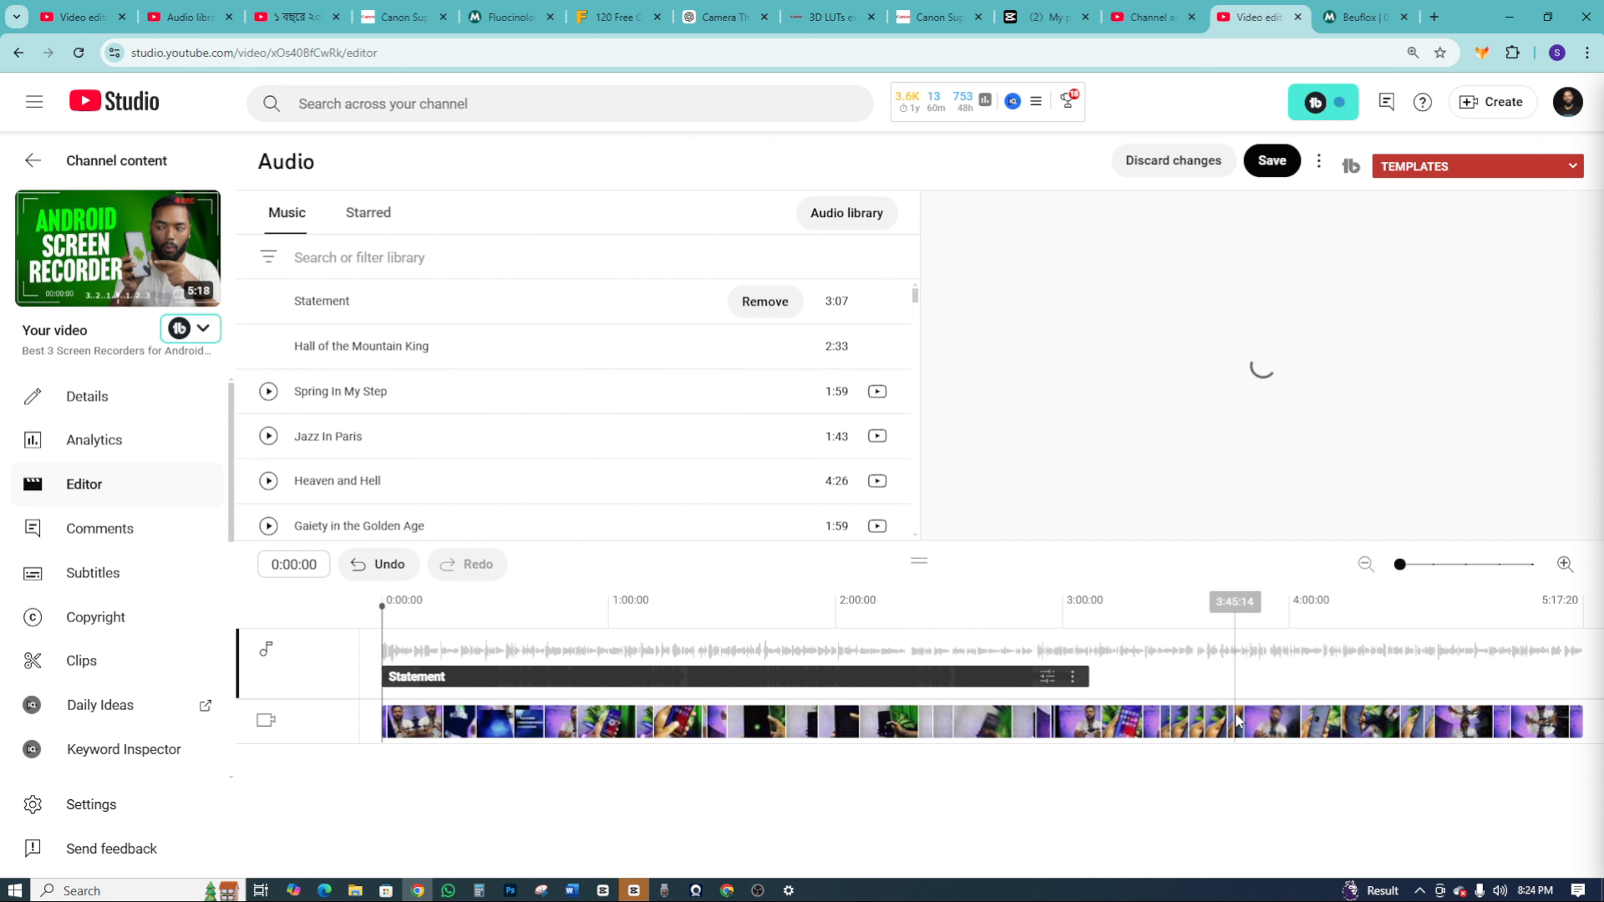
click(1046, 677)
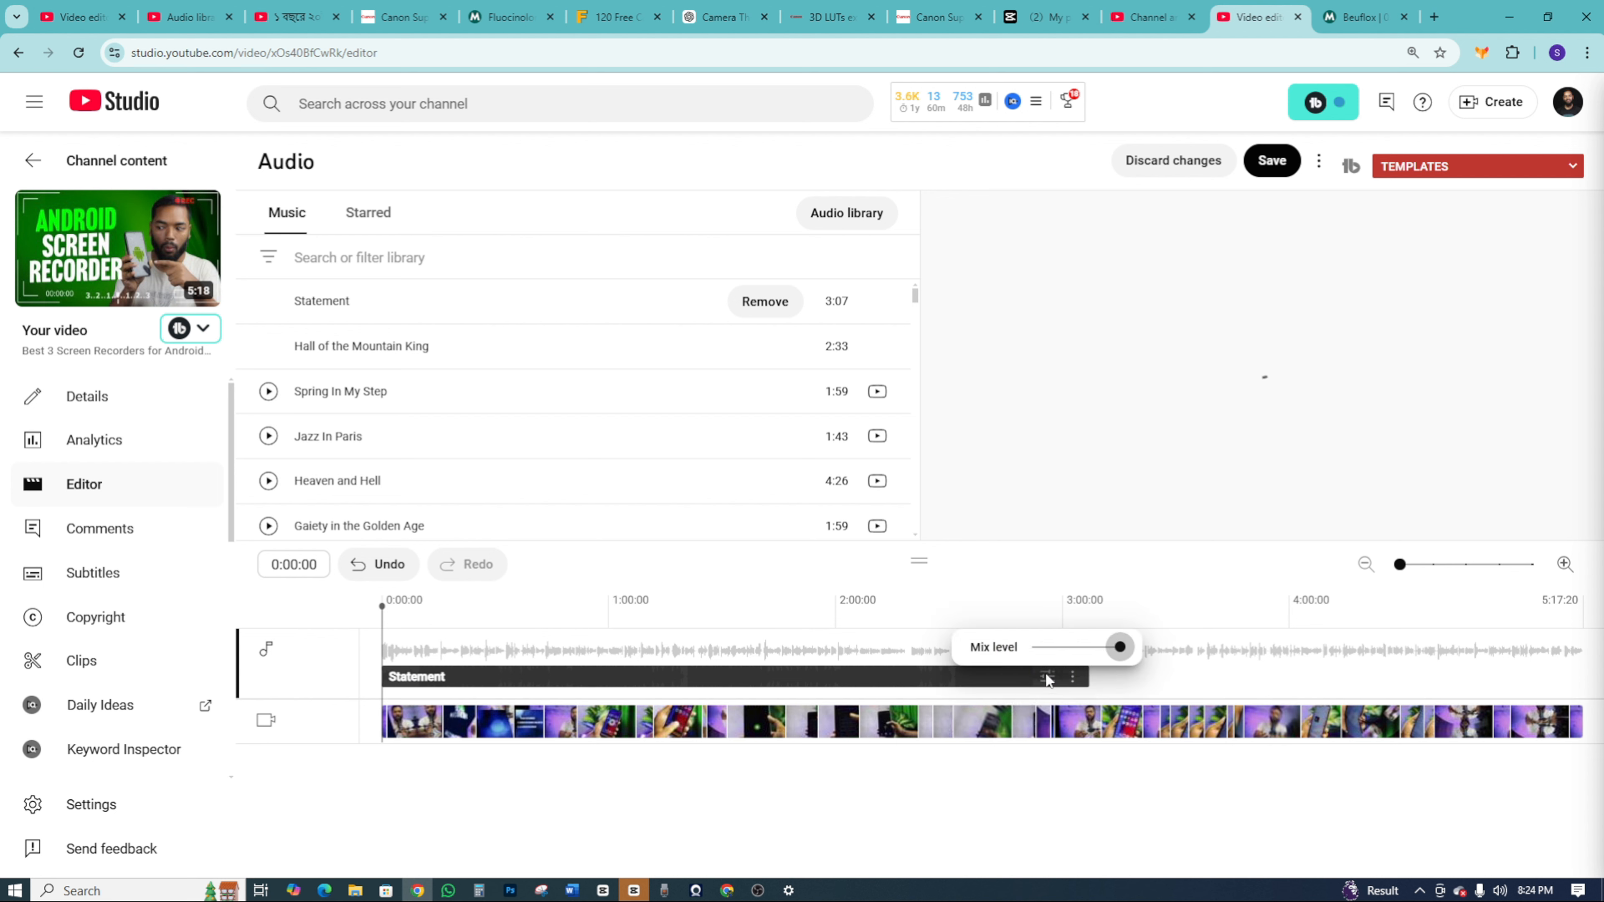
click(1058, 647)
click(1043, 647)
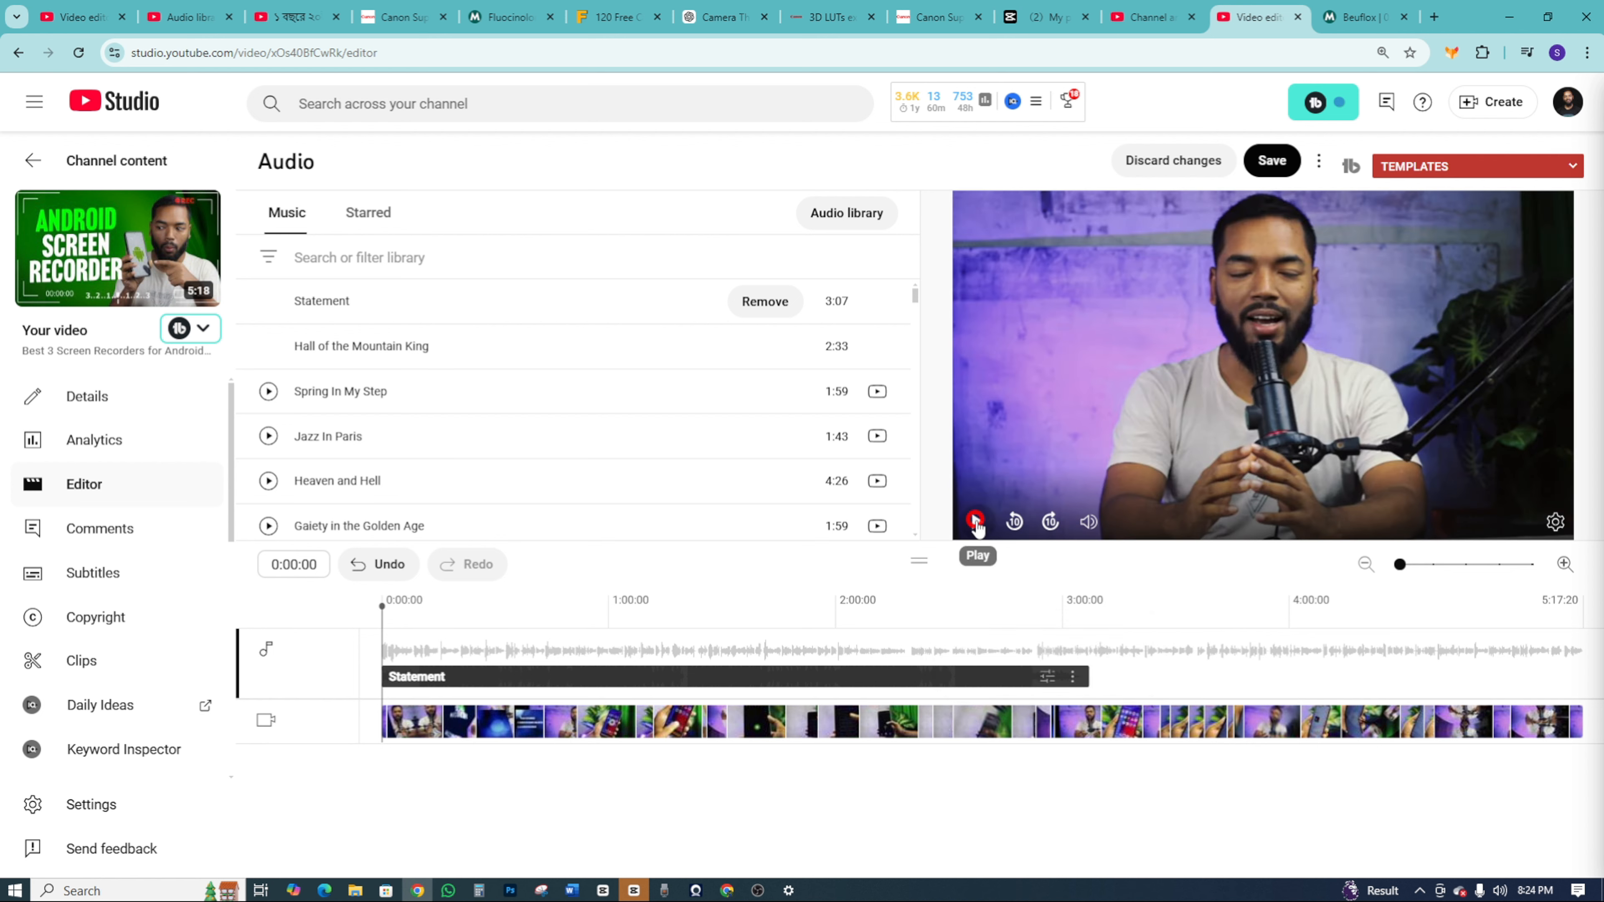
click(976, 522)
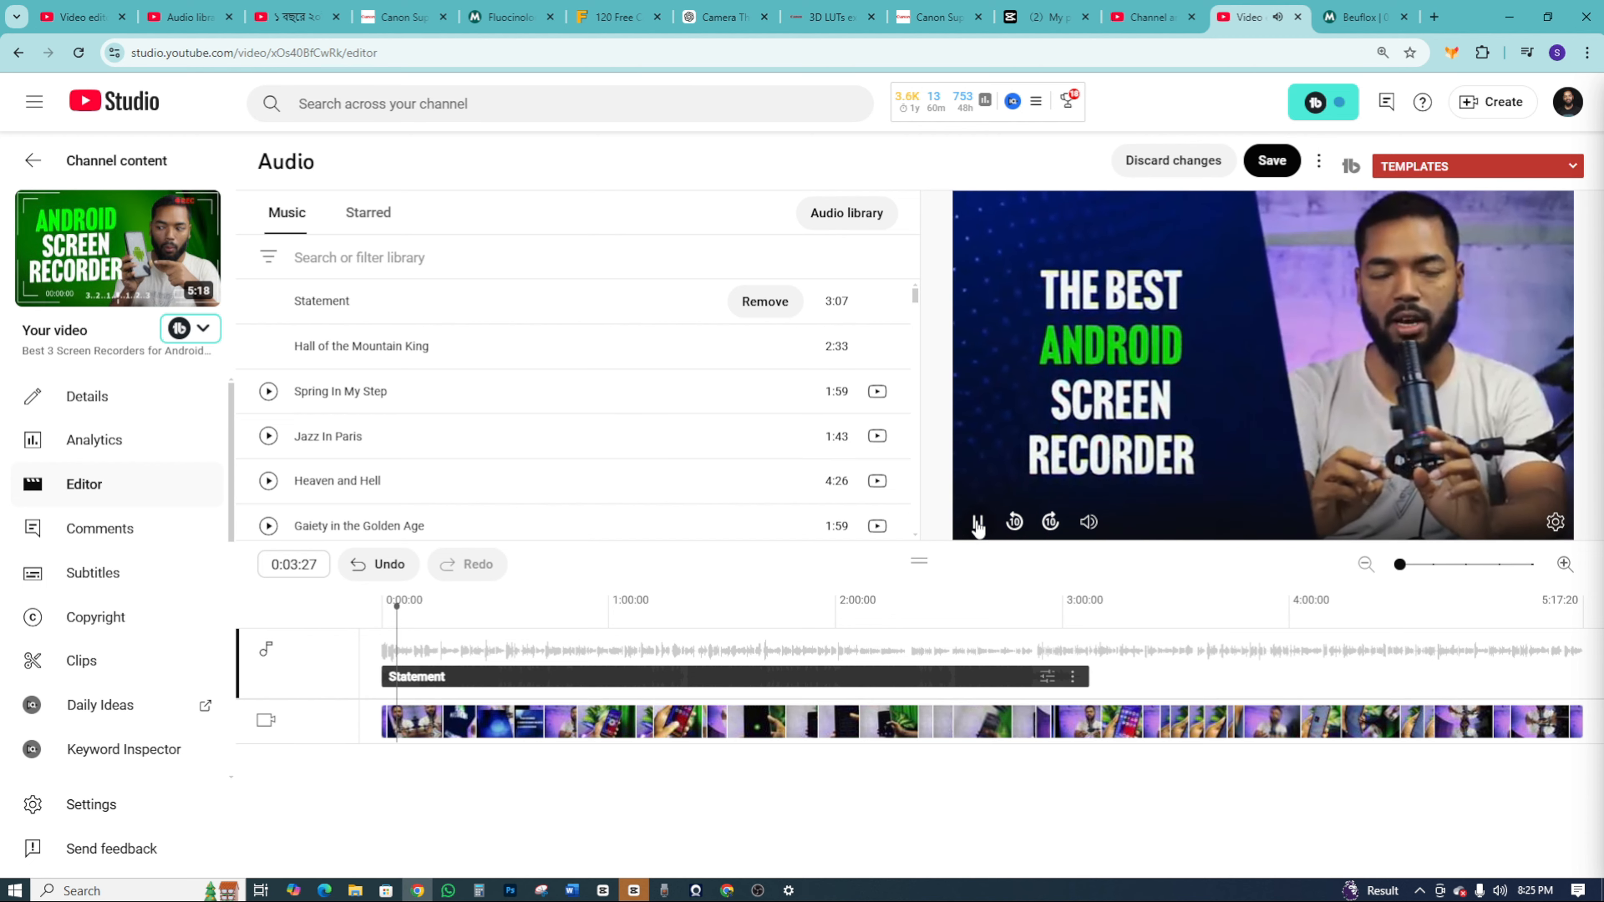
click(975, 523)
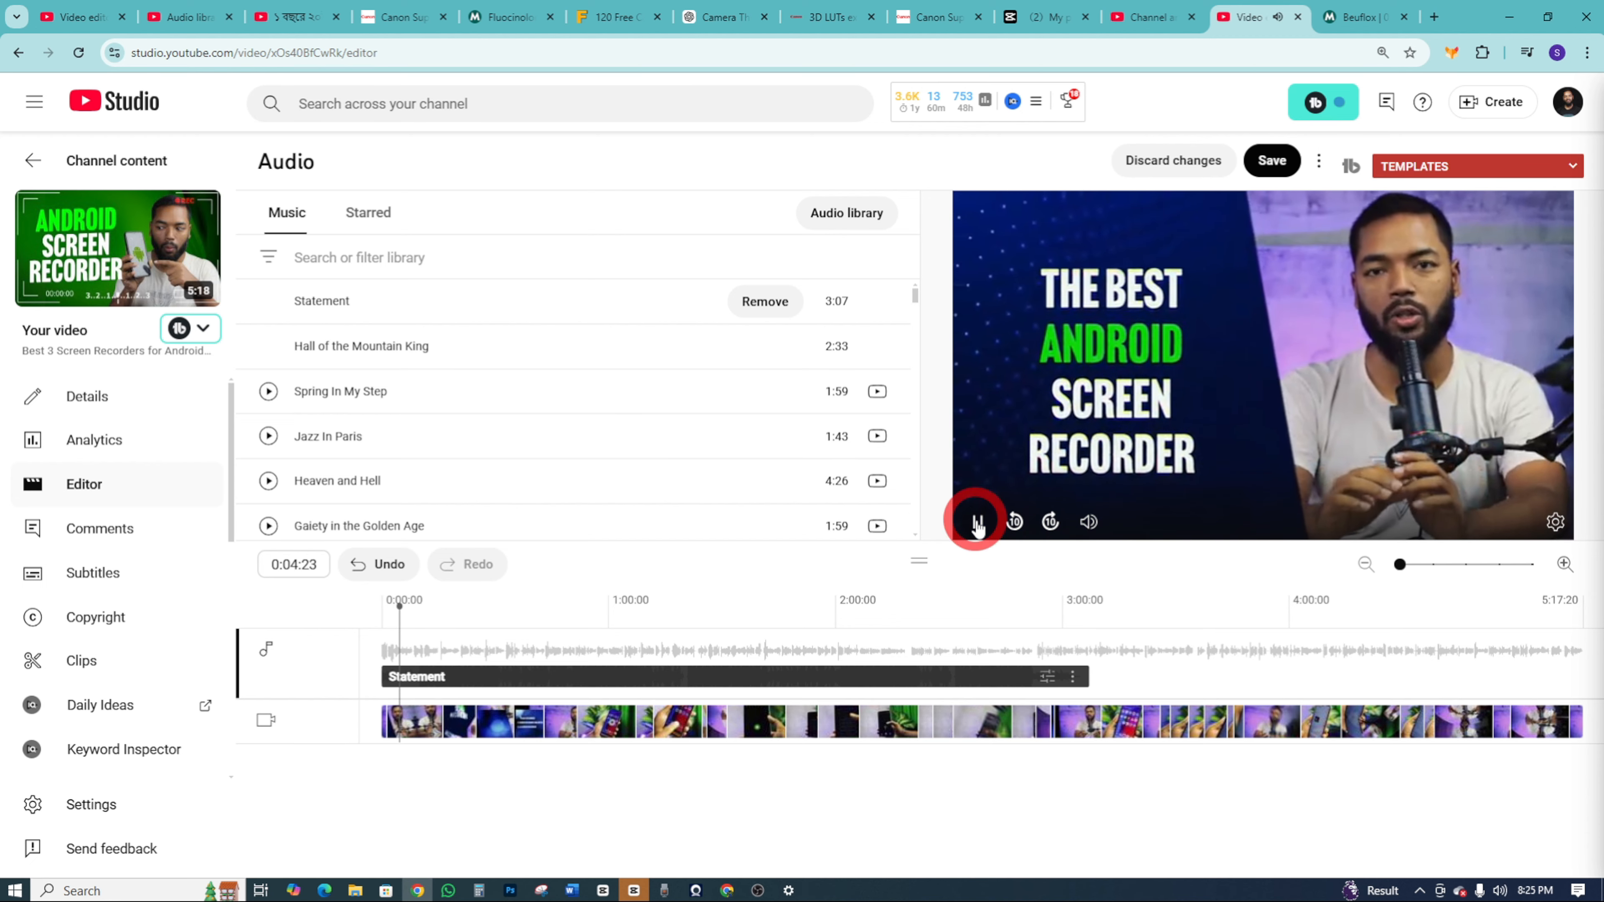
Lower the Statement track's mix level to about one fifth, and play the video briefly to hear the balance.
click(1046, 678)
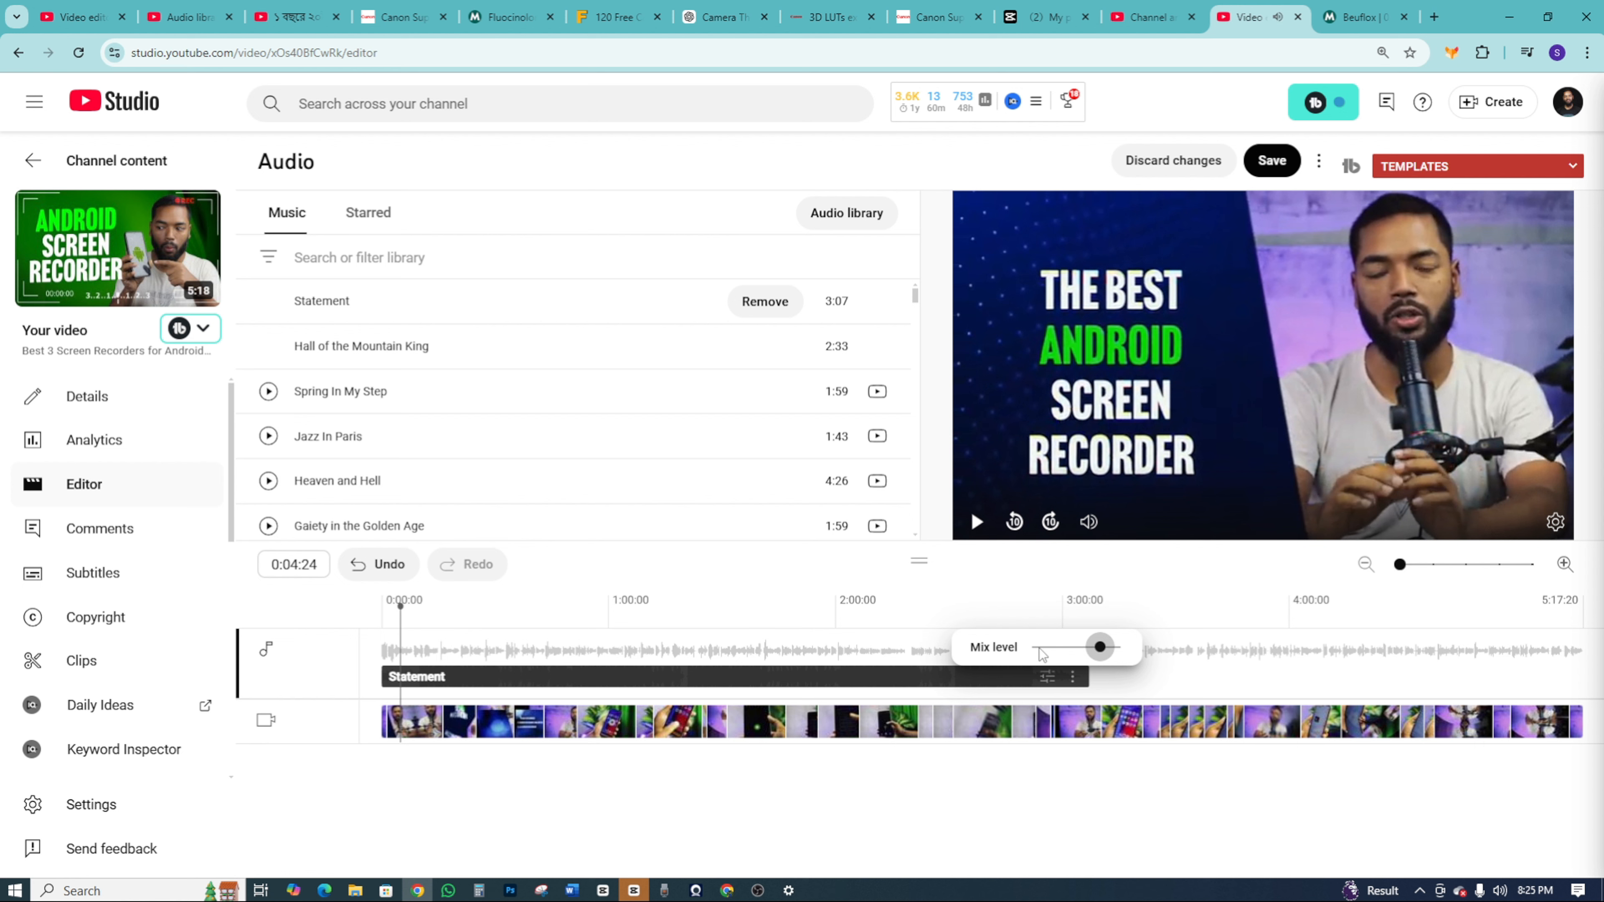
click(1039, 647)
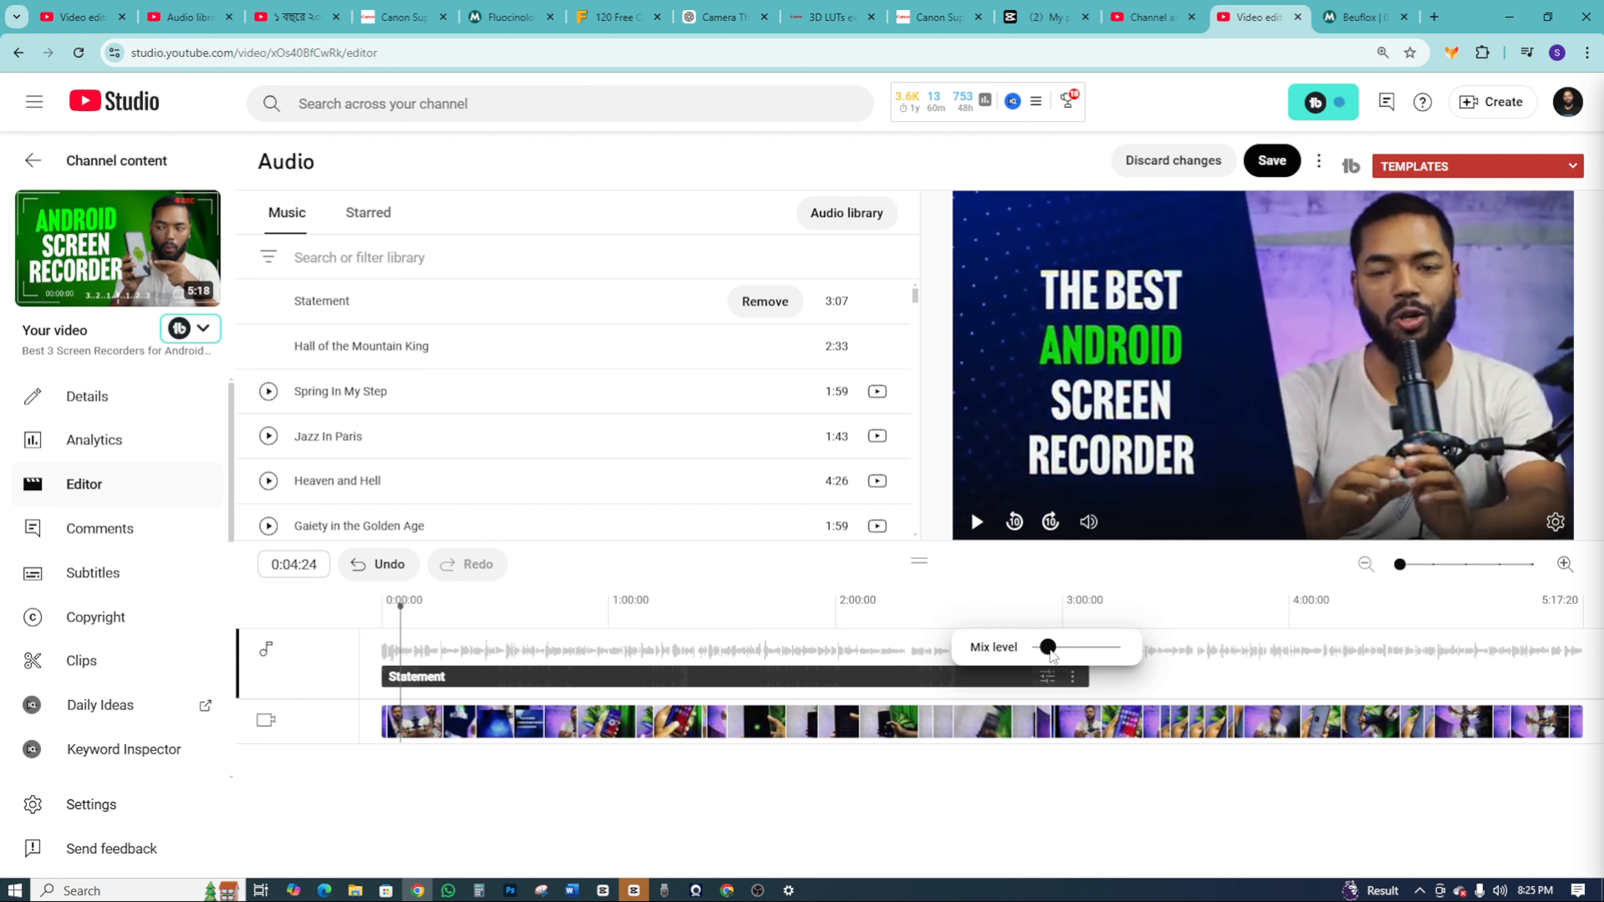
click(1048, 647)
click(975, 523)
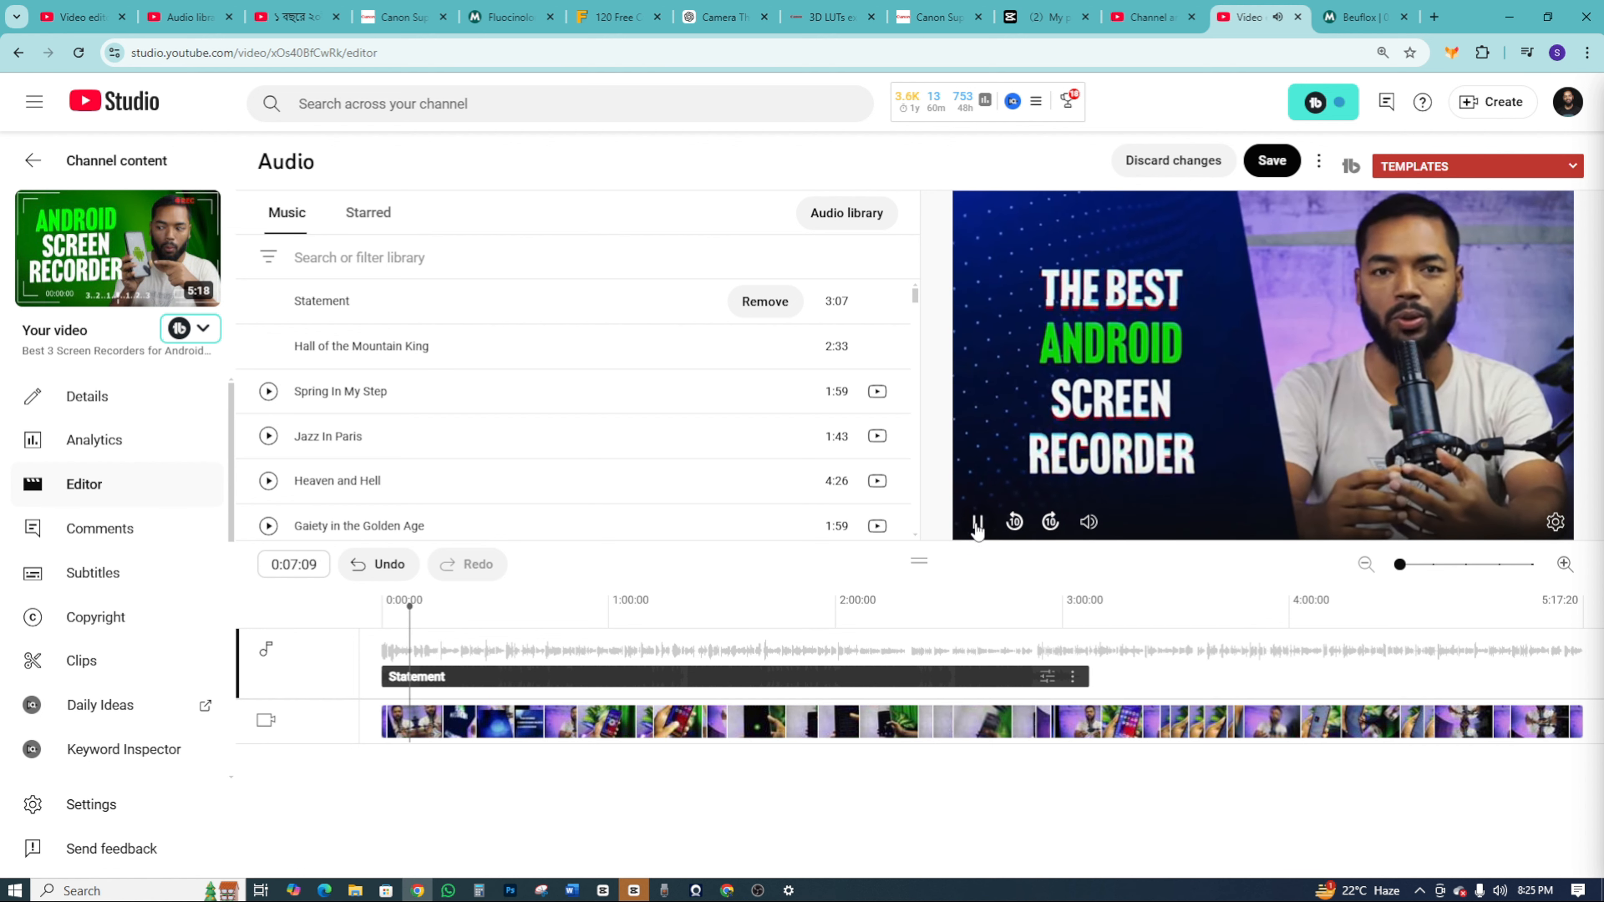
click(977, 523)
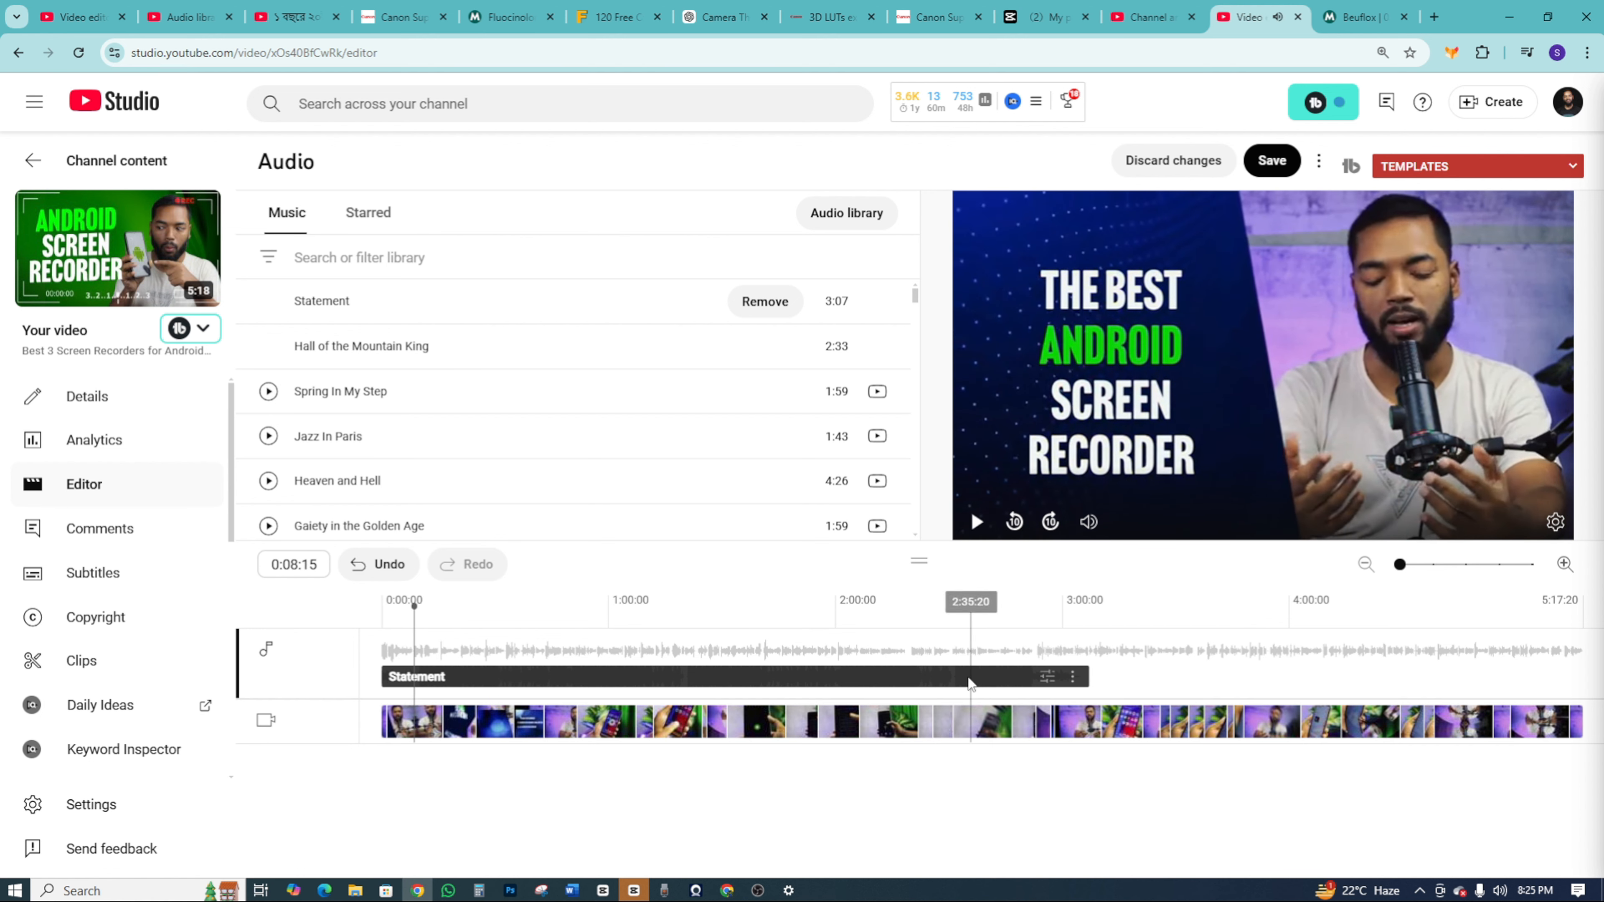
Reduce the Statement track's mix level almost to the minimum, and play the video to check it.
click(1048, 676)
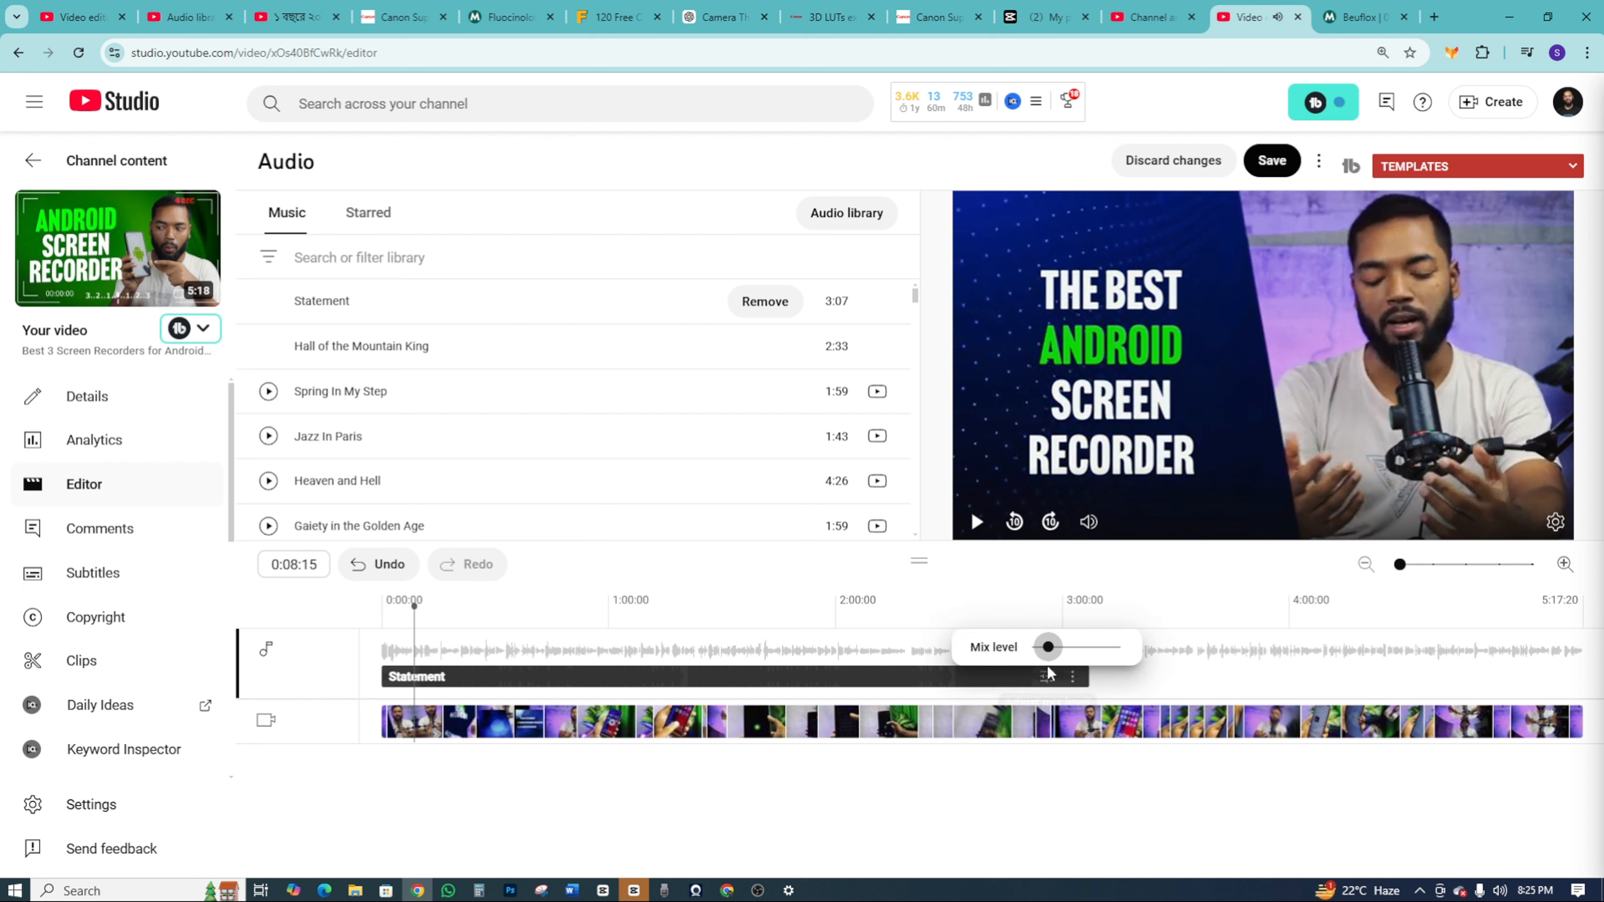
drag(1050, 652, 1040, 651)
click(976, 582)
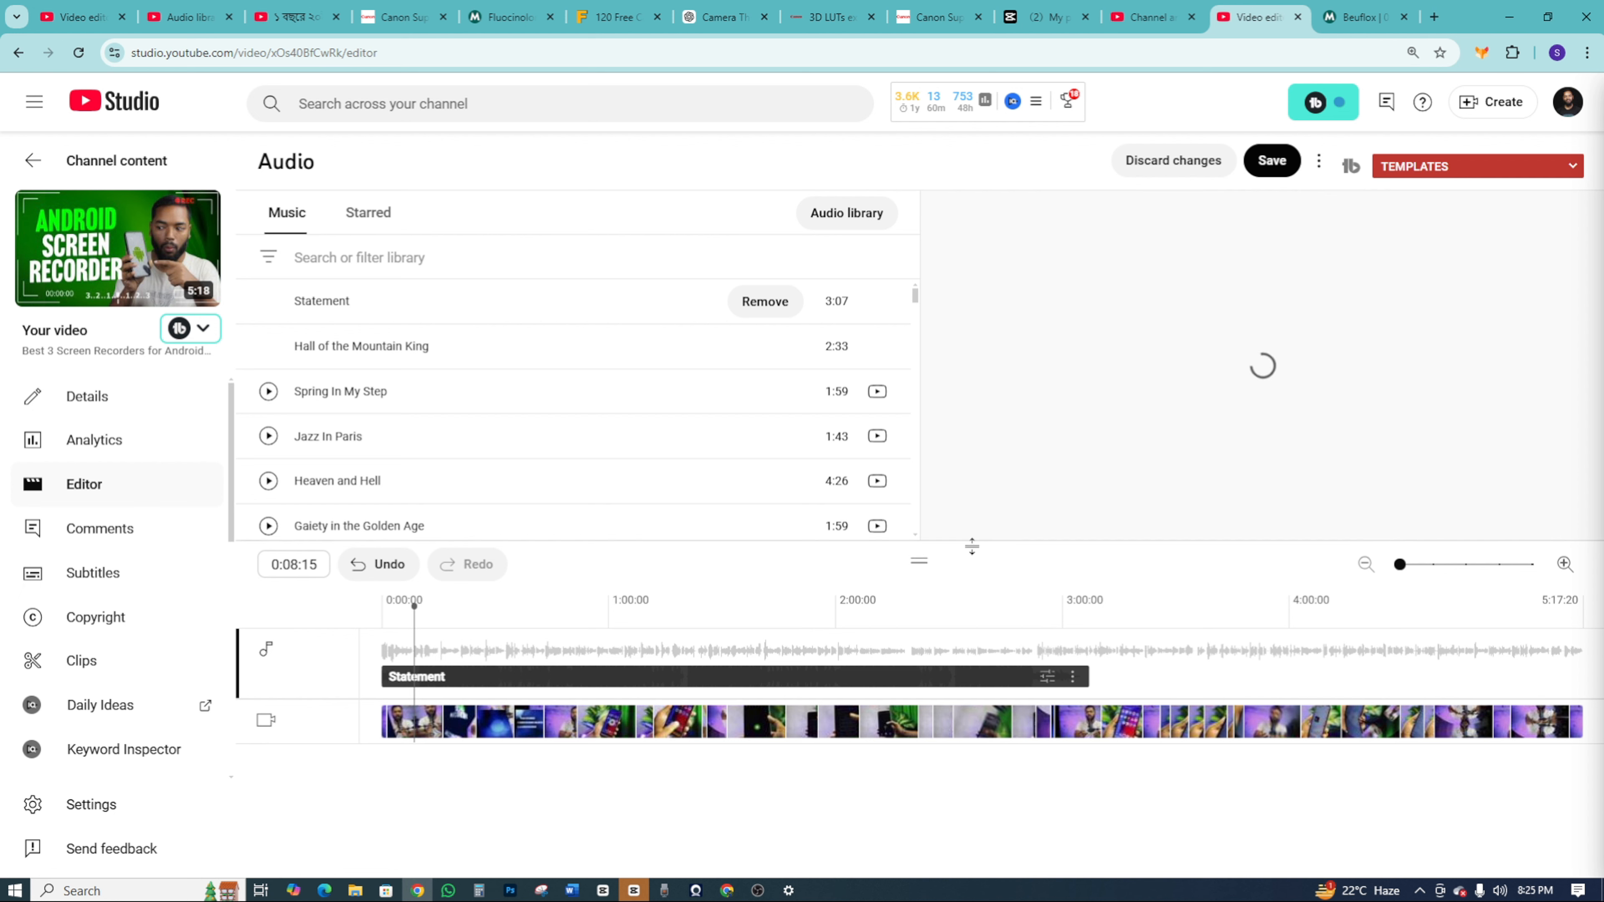
click(974, 521)
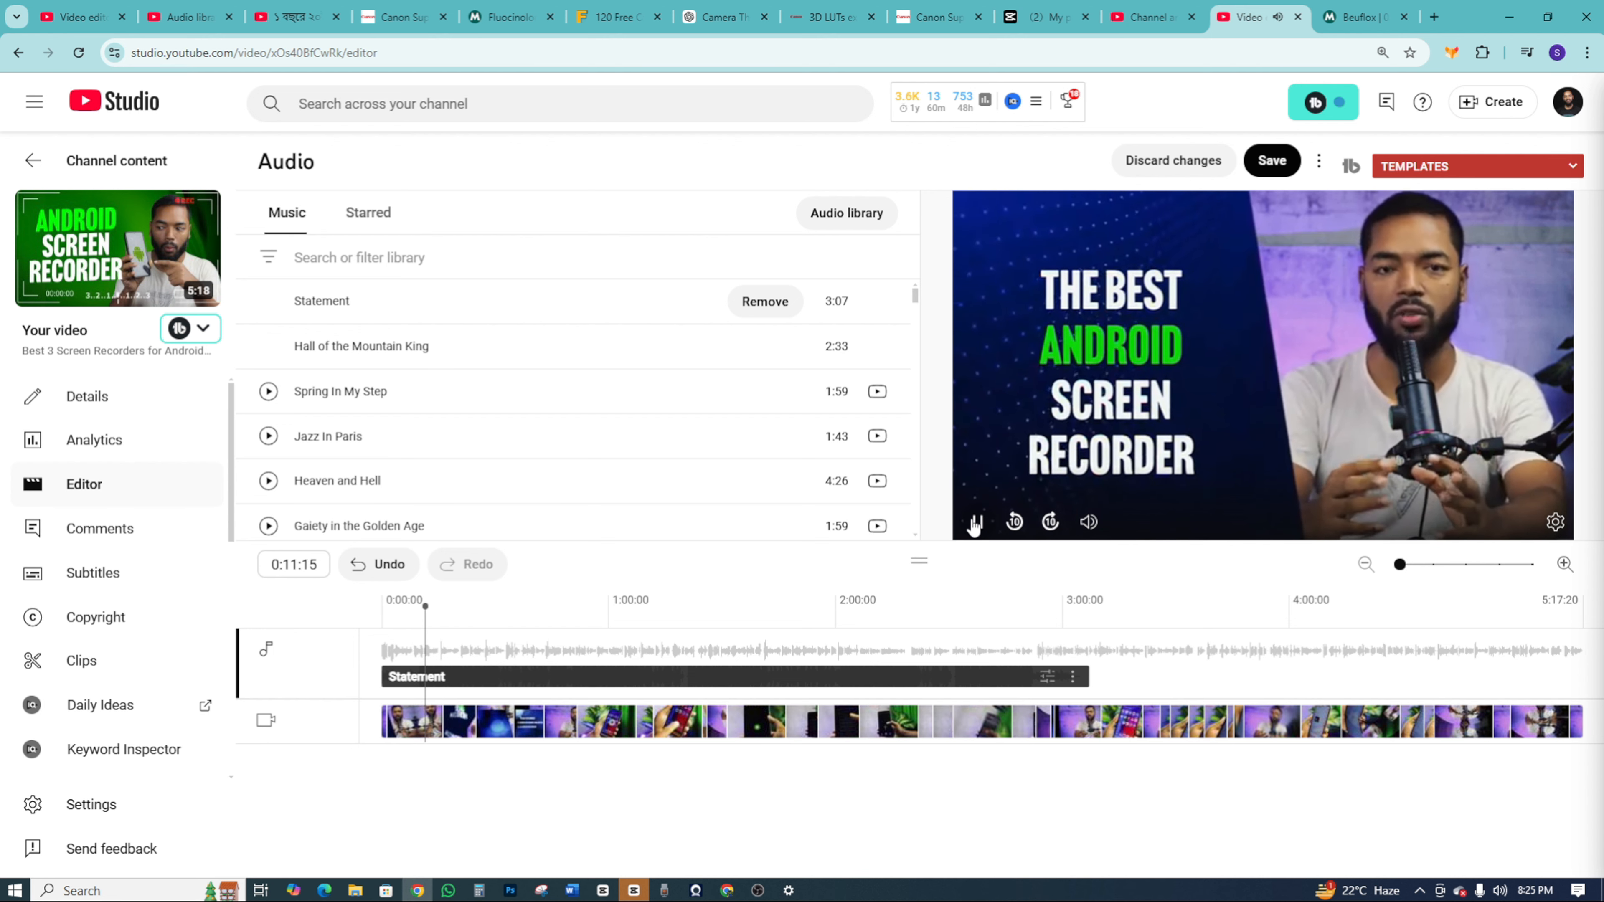
click(974, 523)
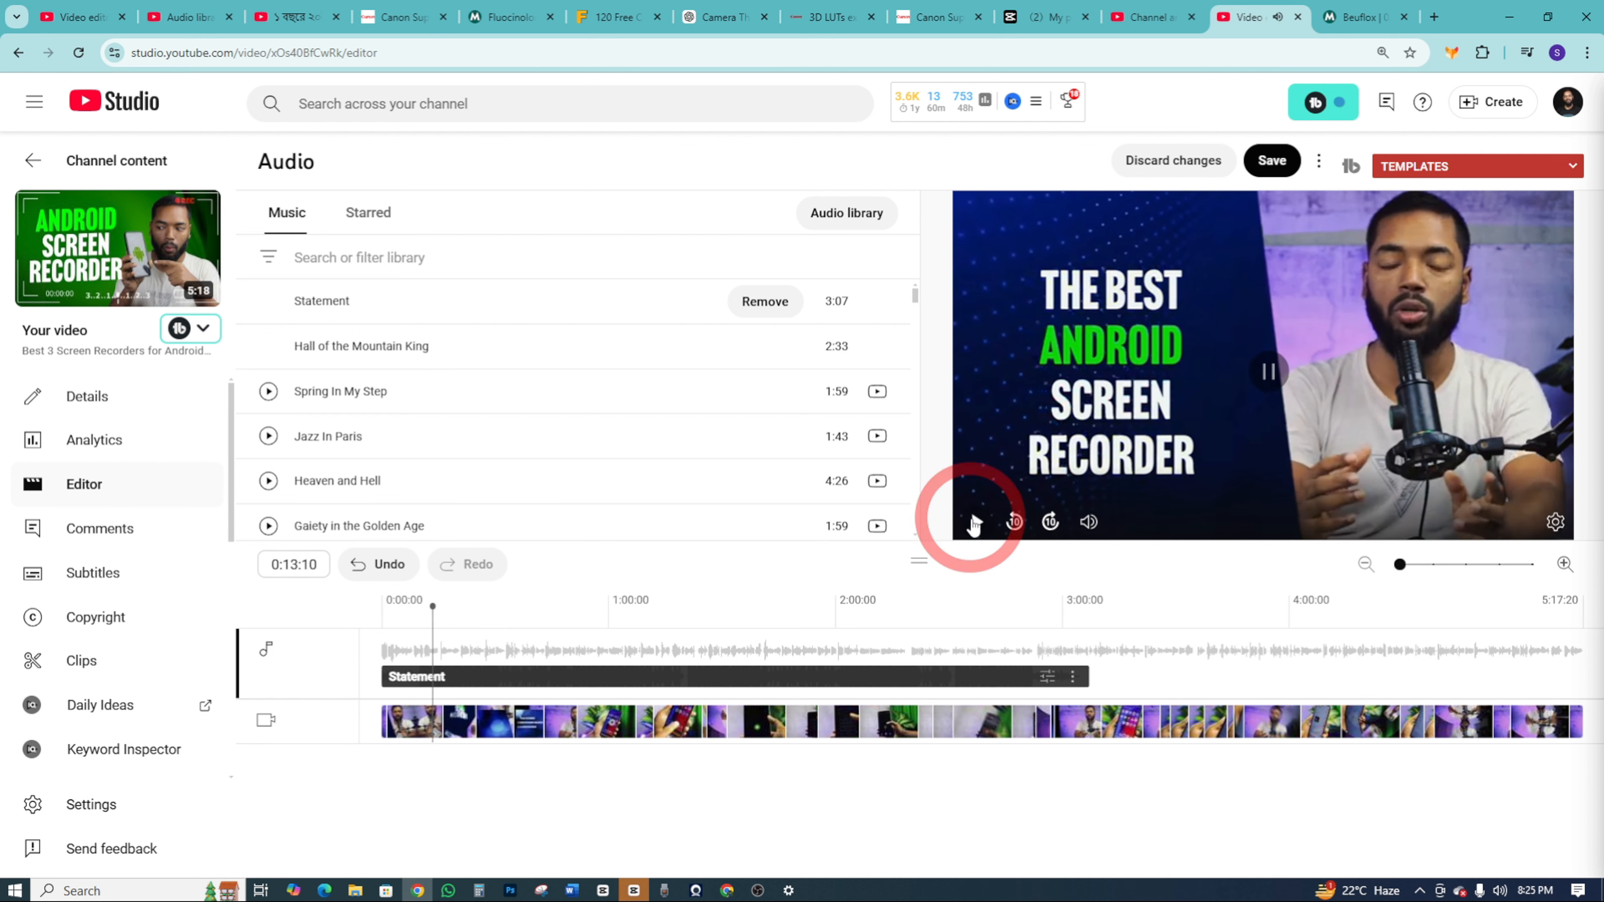
Remove the Statement music track from the audio timeline.
click(1072, 685)
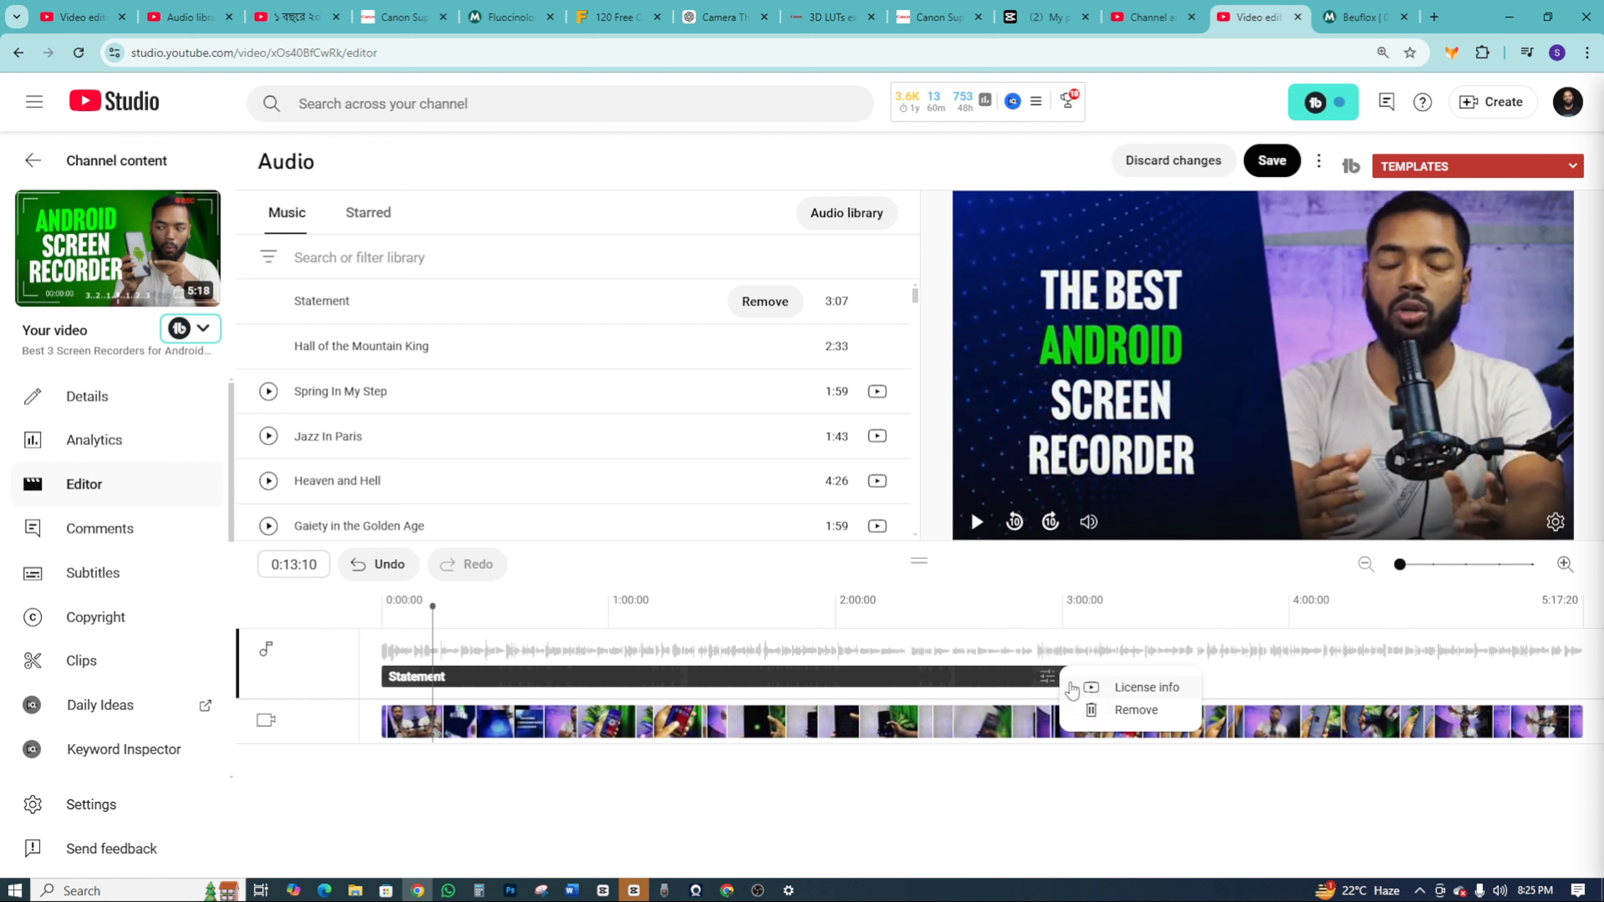
click(1129, 711)
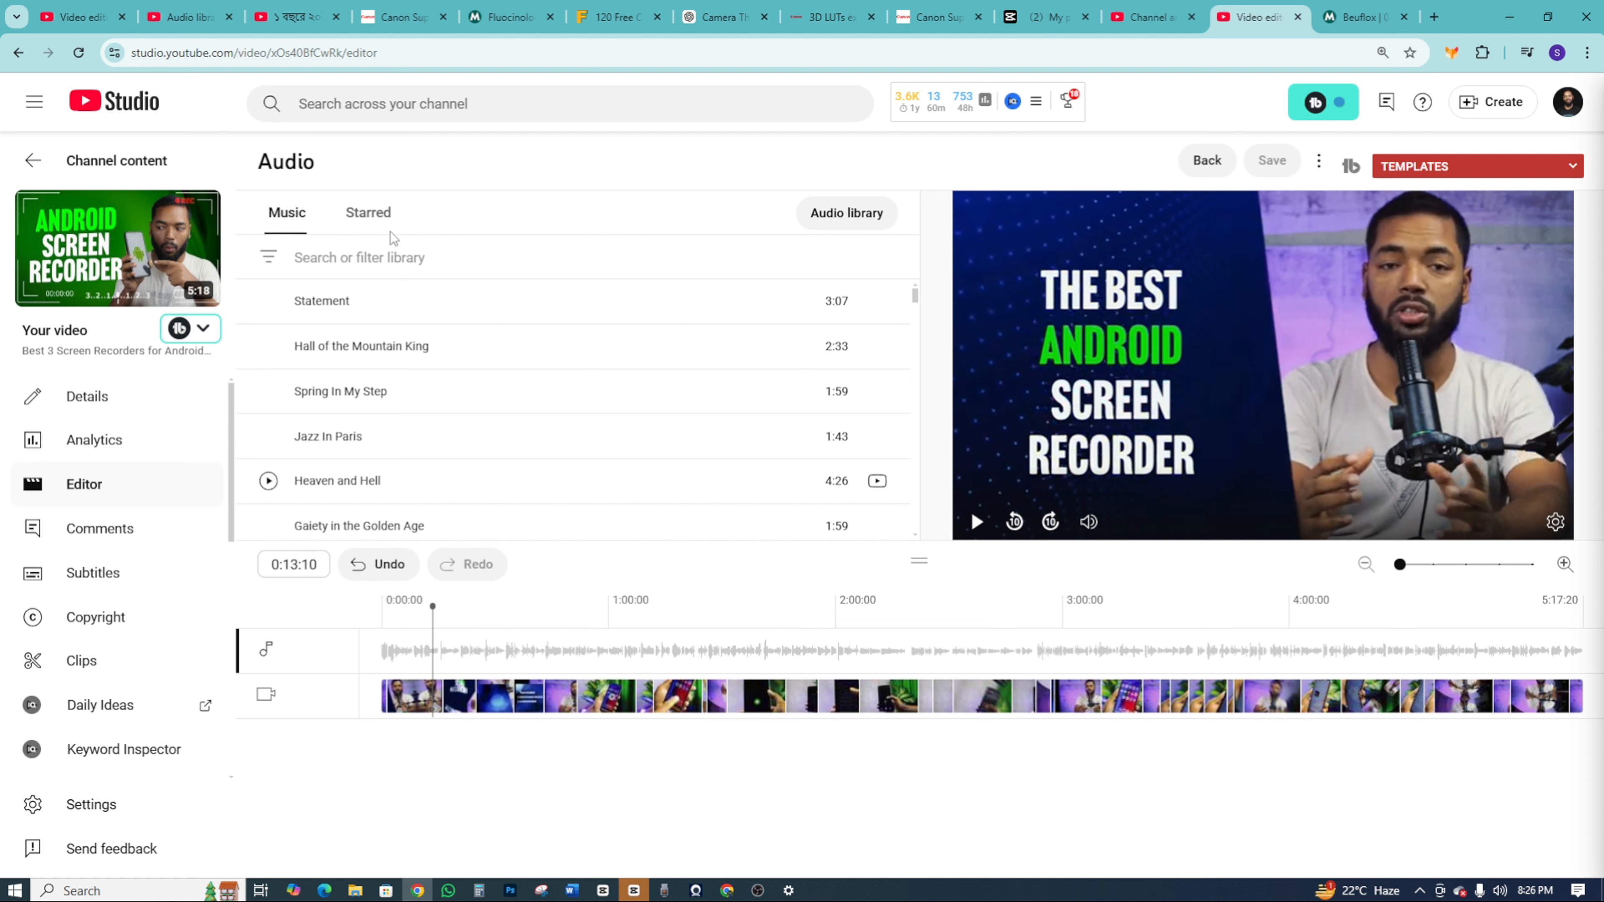
Look at the starred tracks and the music library list, and return to the main video editor.
click(373, 225)
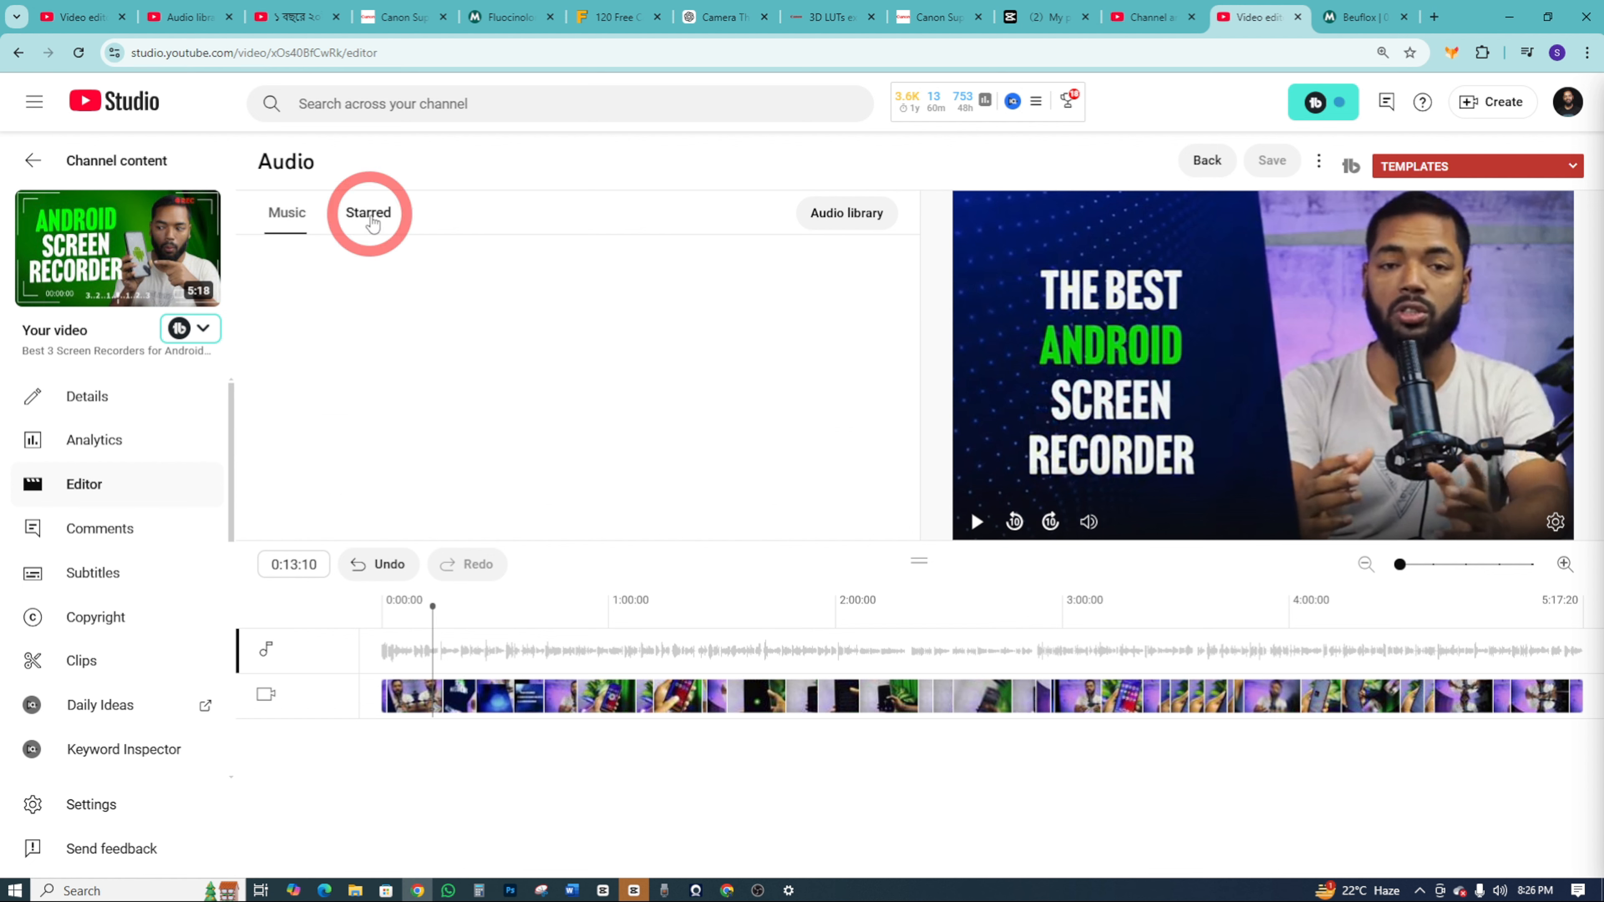
click(272, 214)
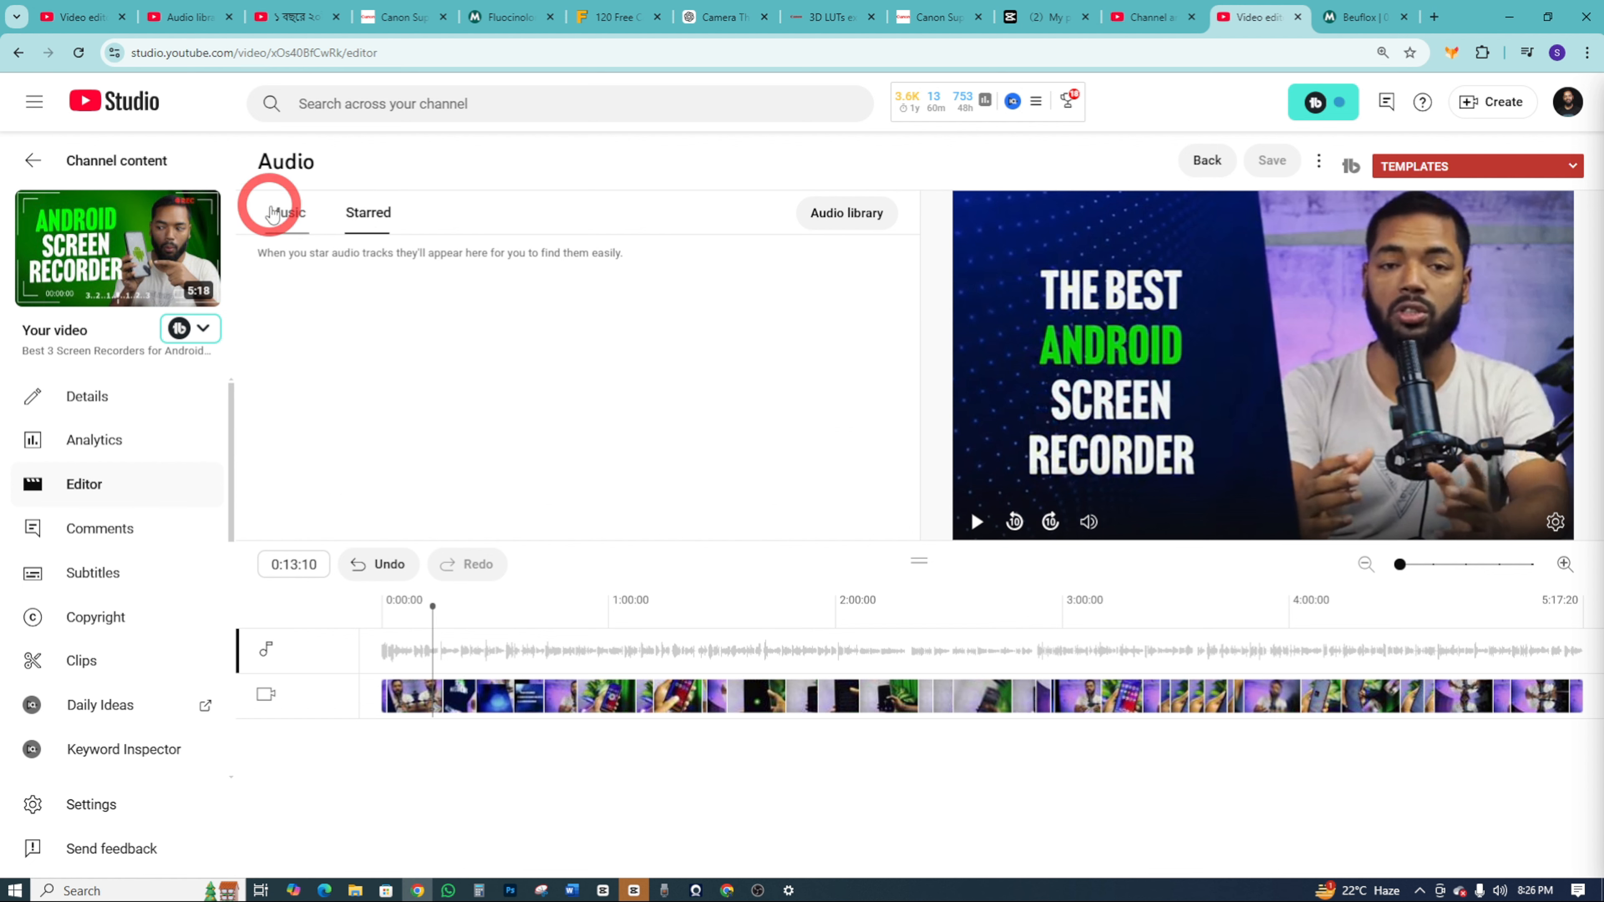
click(279, 225)
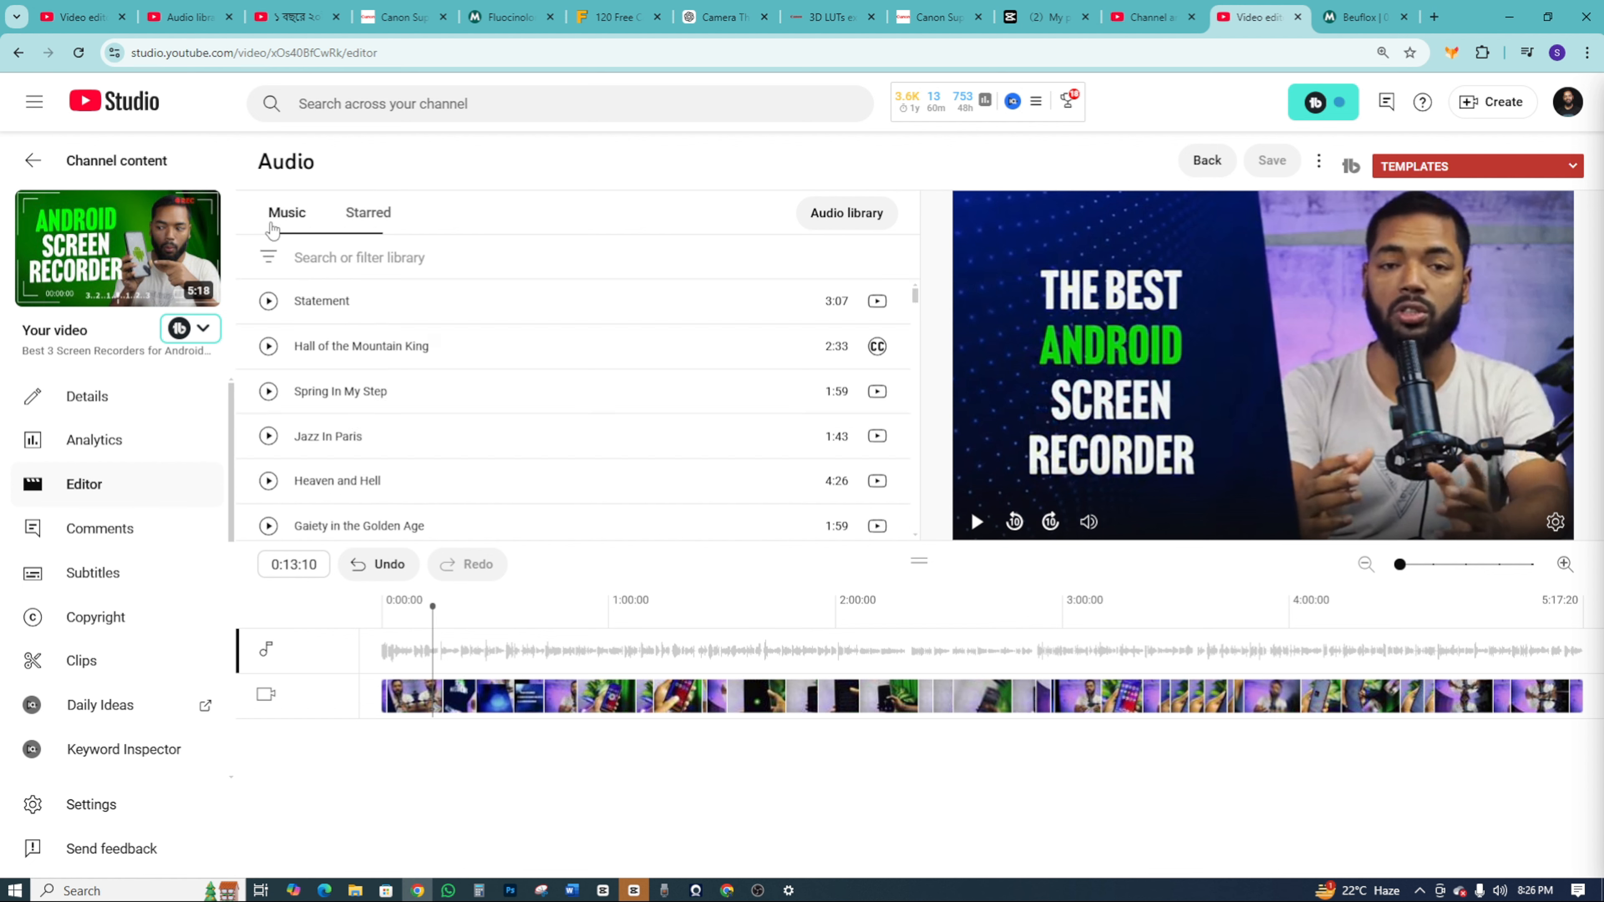
scroll(498, 317, down, 3)
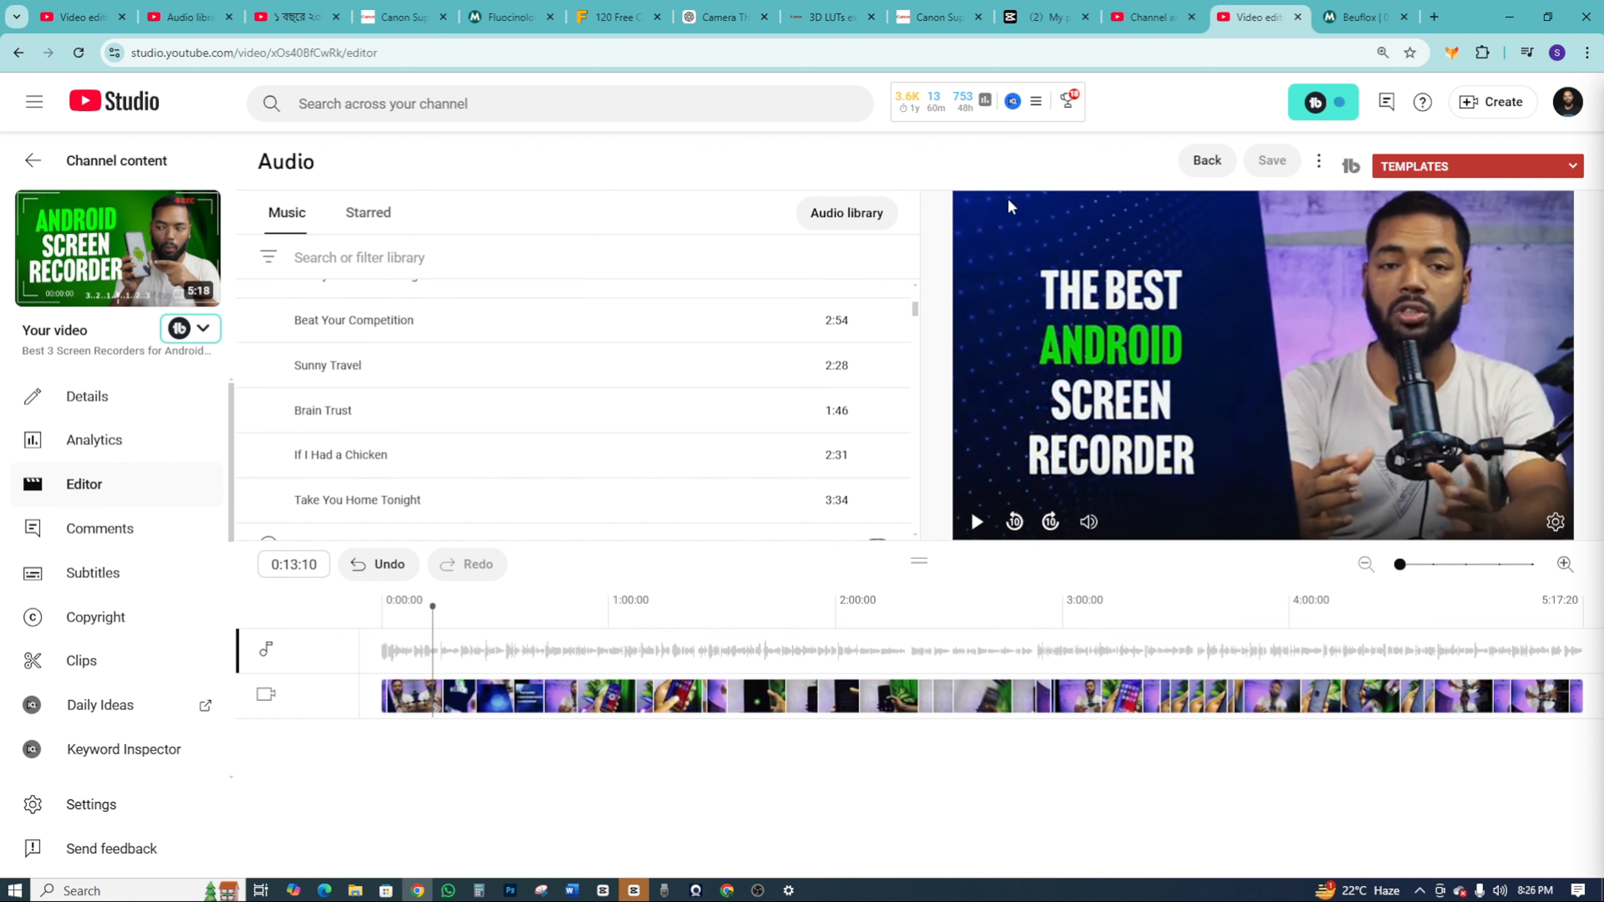
click(1207, 160)
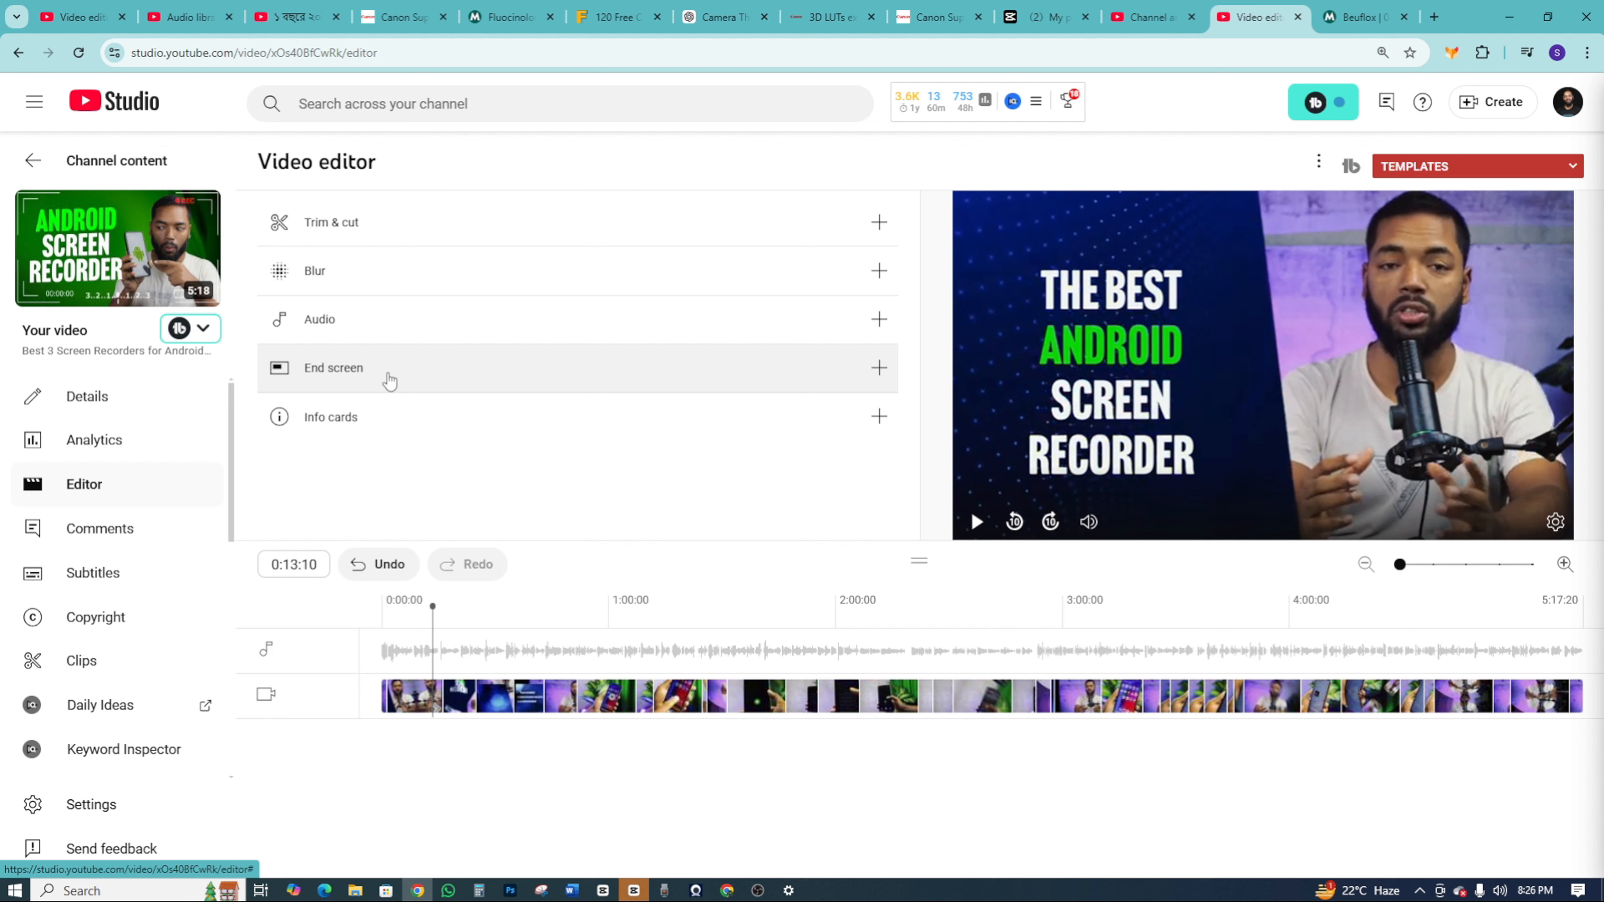
Apply the end screen template with 1 video, 1 playlist, 1 subscribe.
click(390, 379)
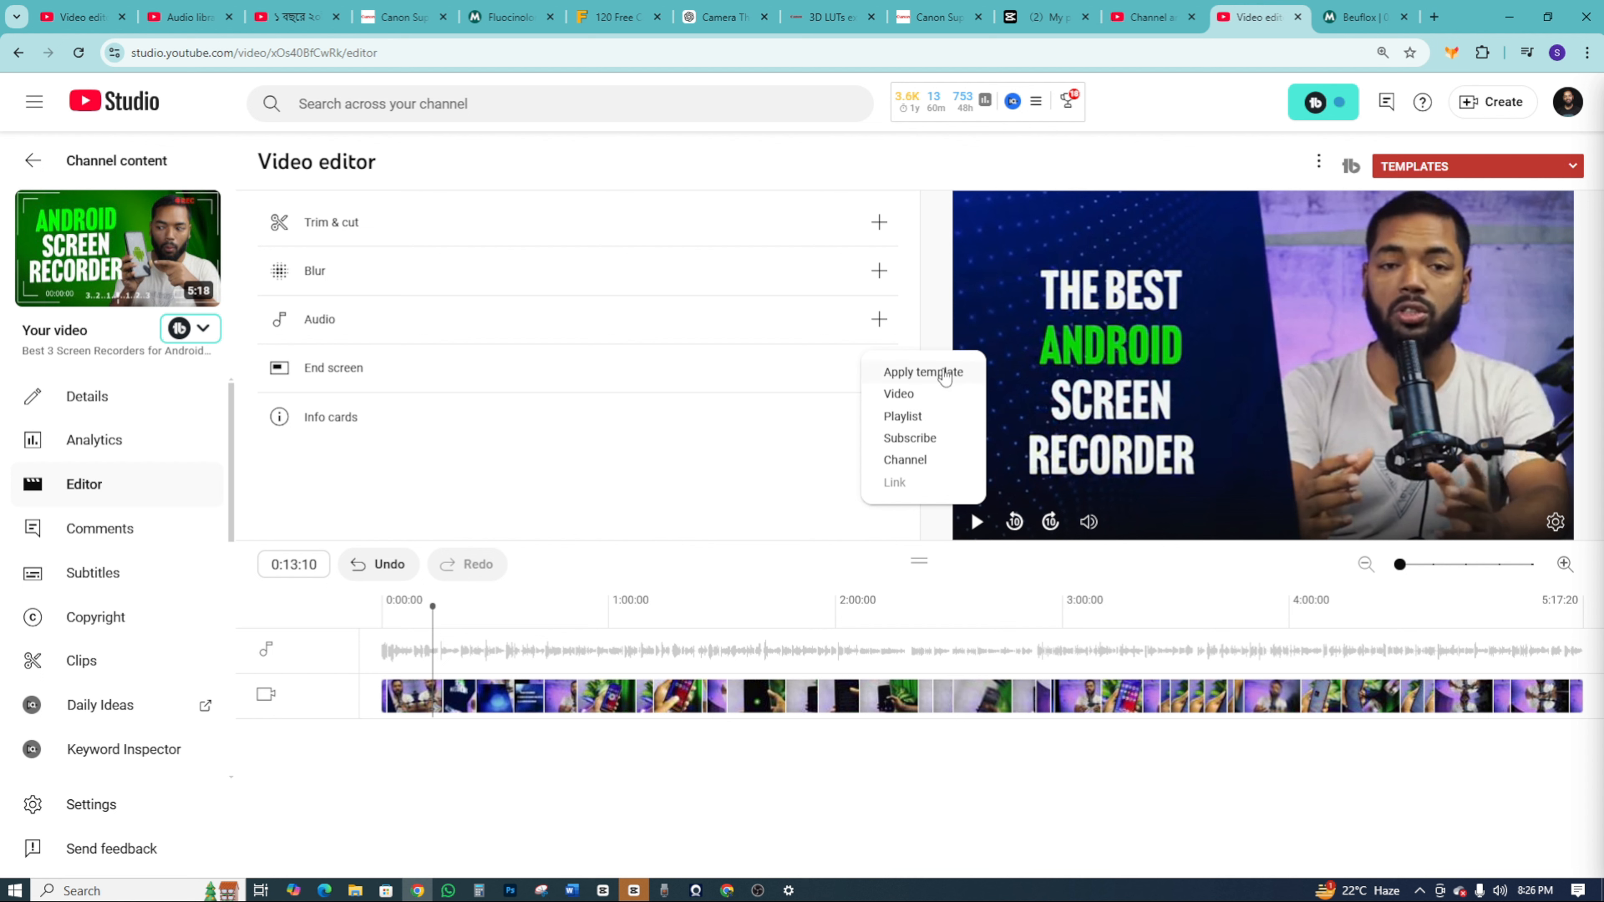
click(924, 374)
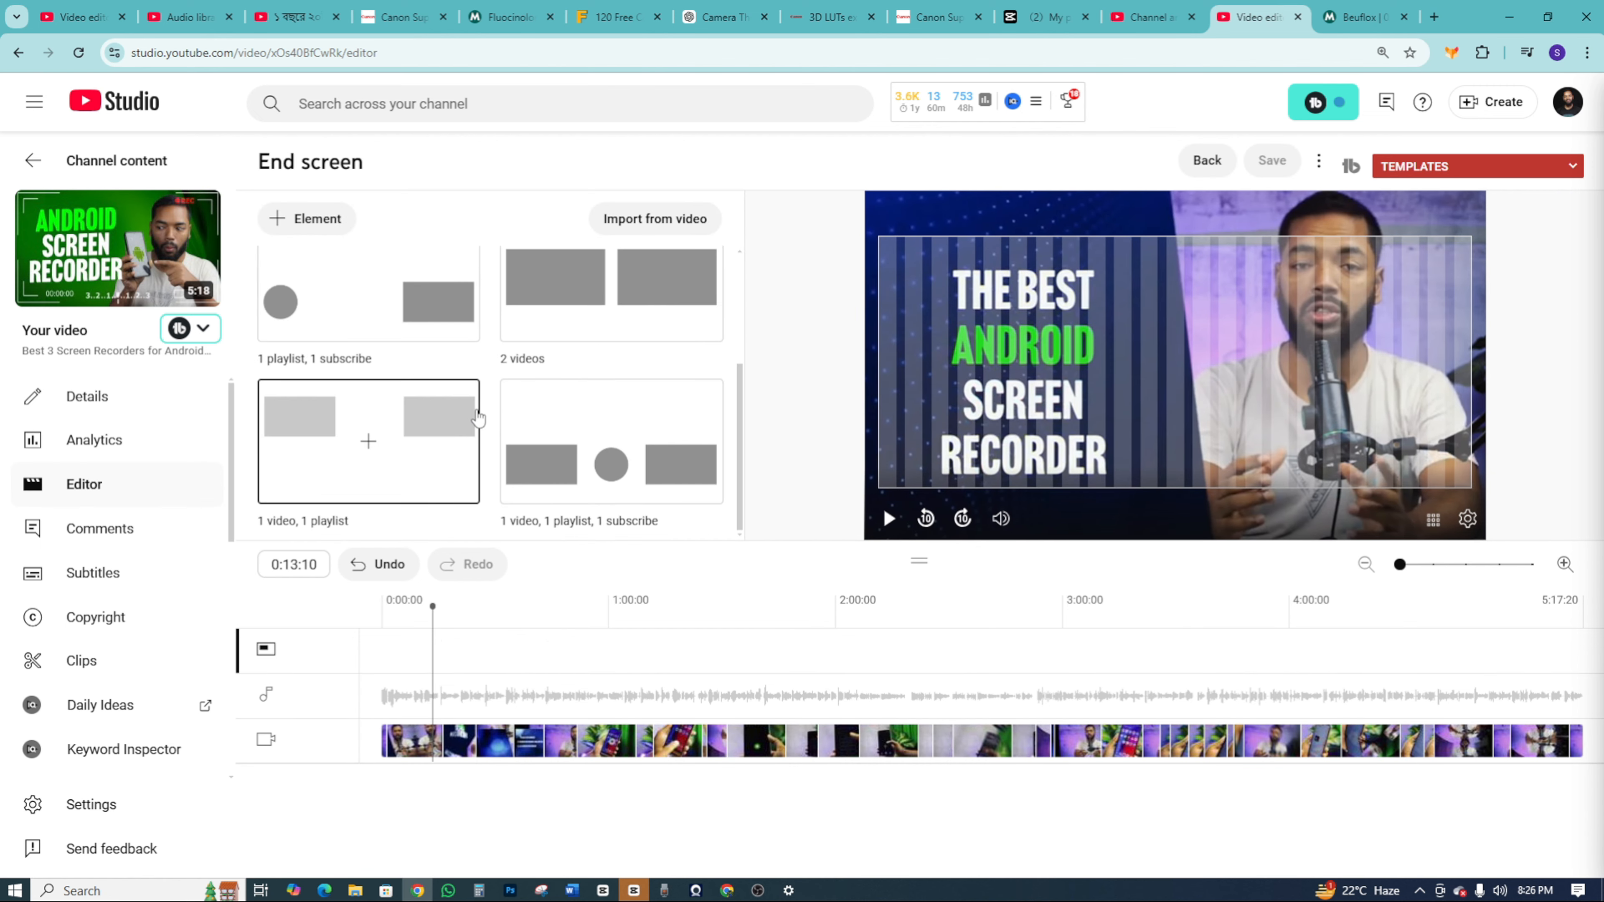
scroll(478, 417, up, 2)
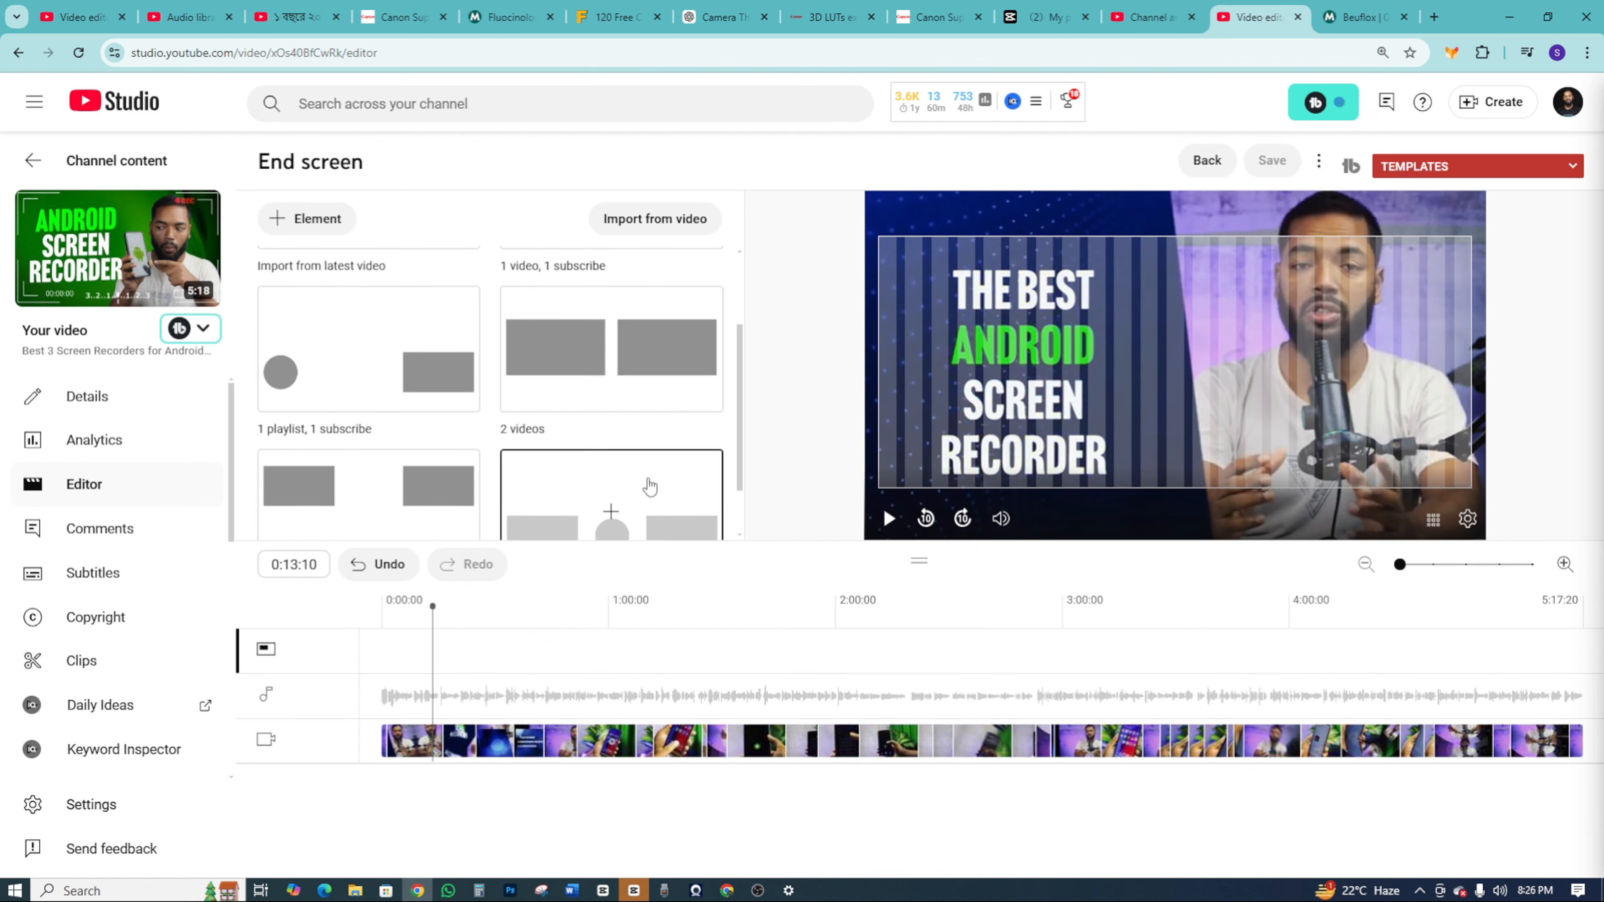
scroll(647, 482, down, 2)
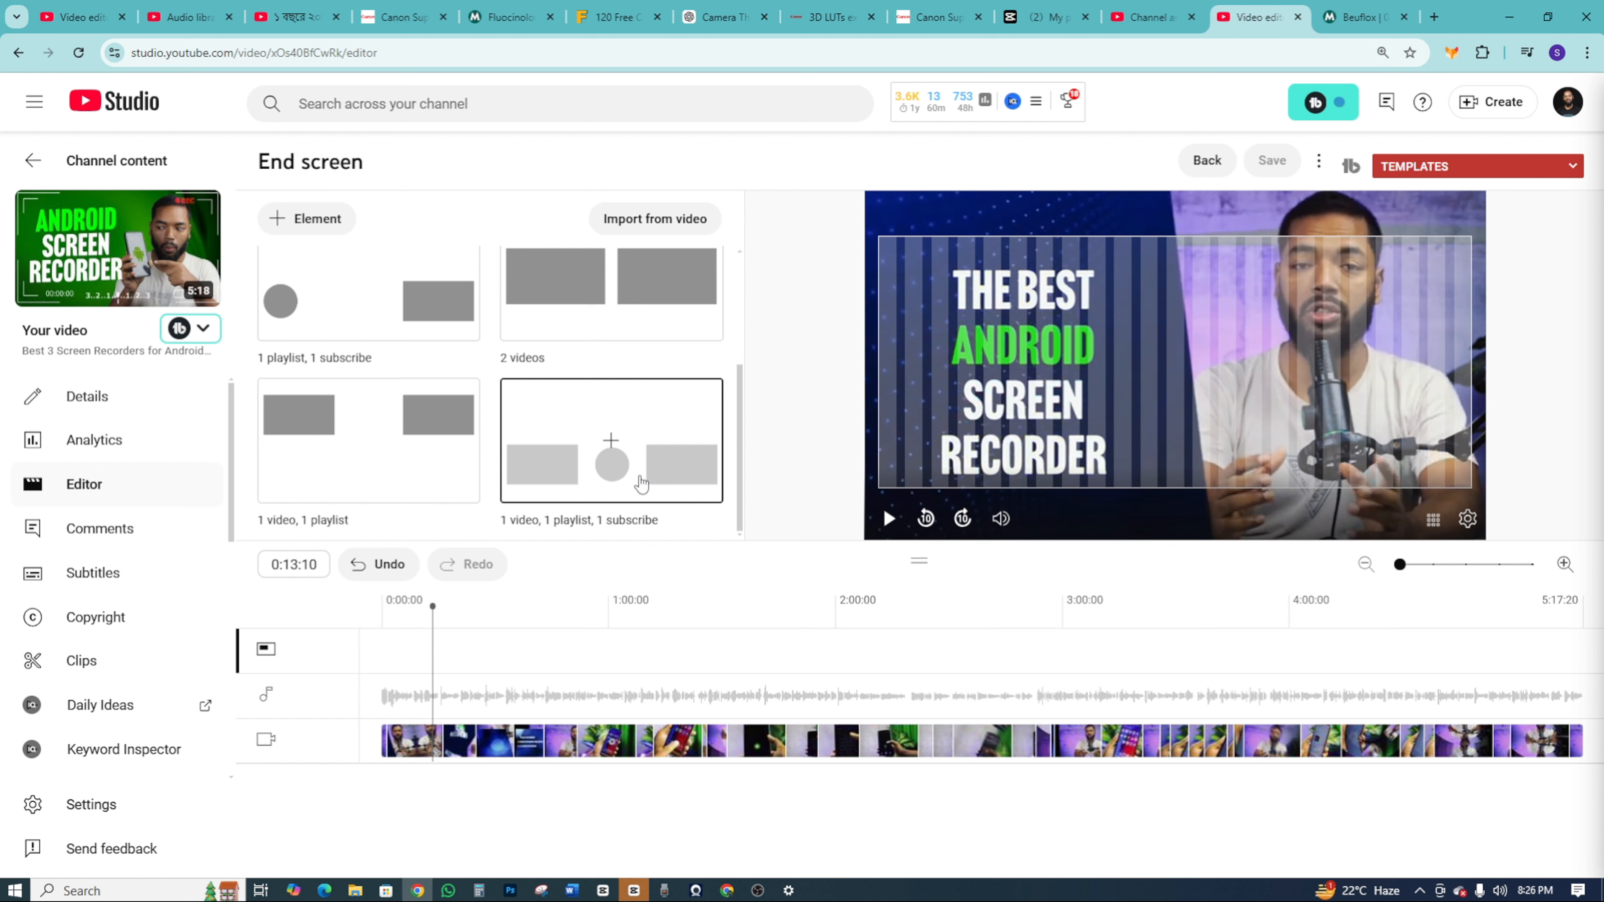
scroll(641, 483, up, 2)
scroll(641, 483, down, 2)
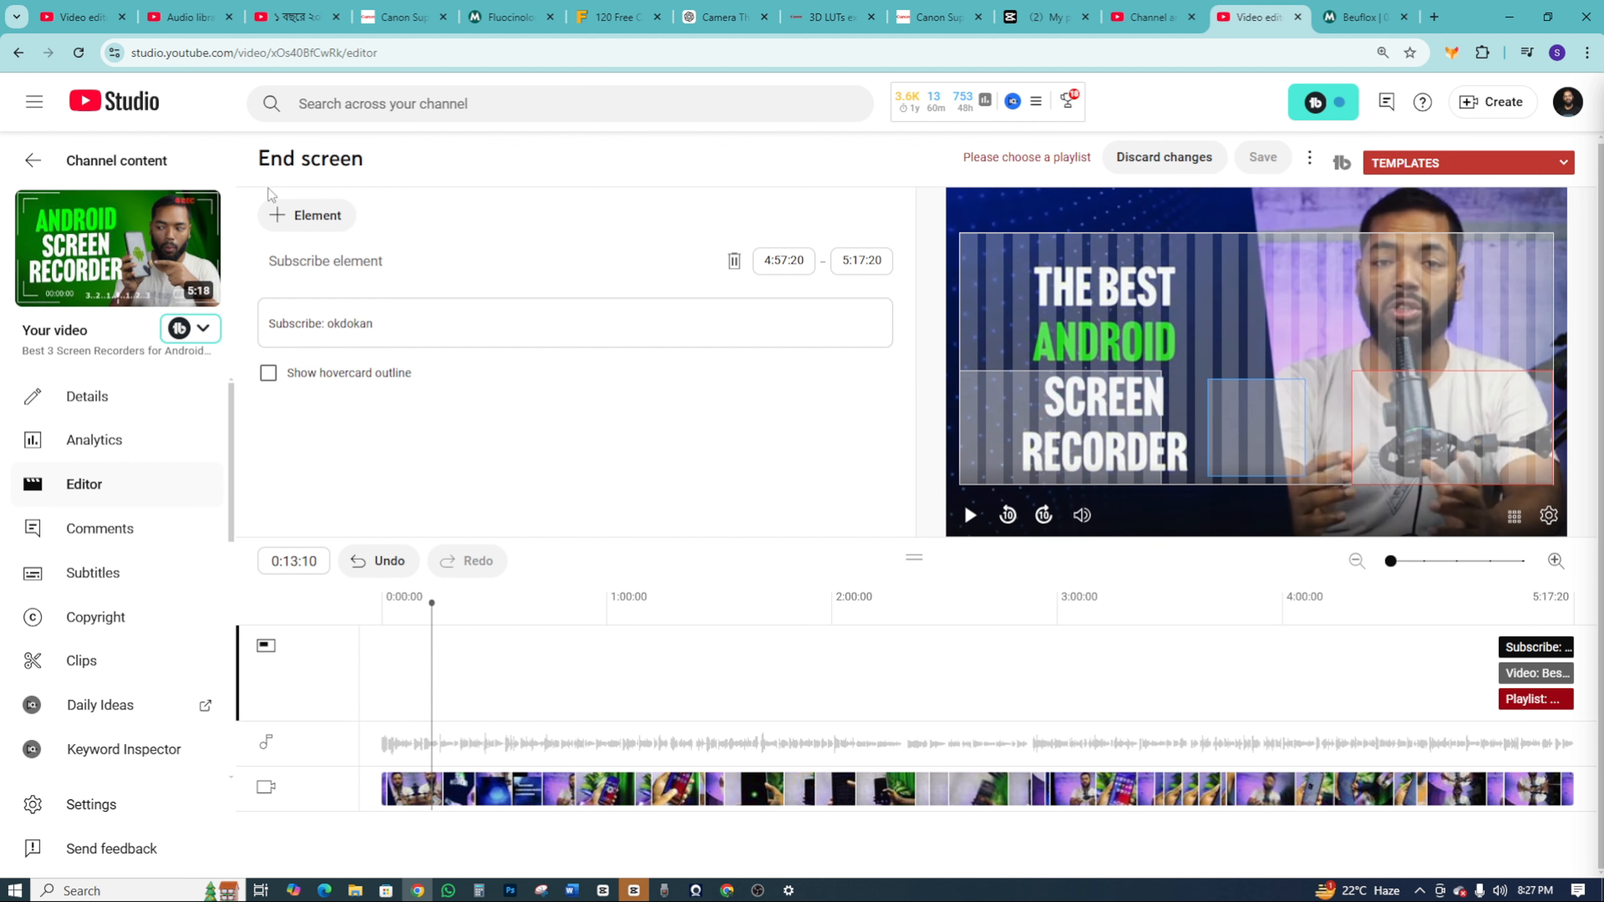
Add another video element to the end screen and delete it again.
click(336, 228)
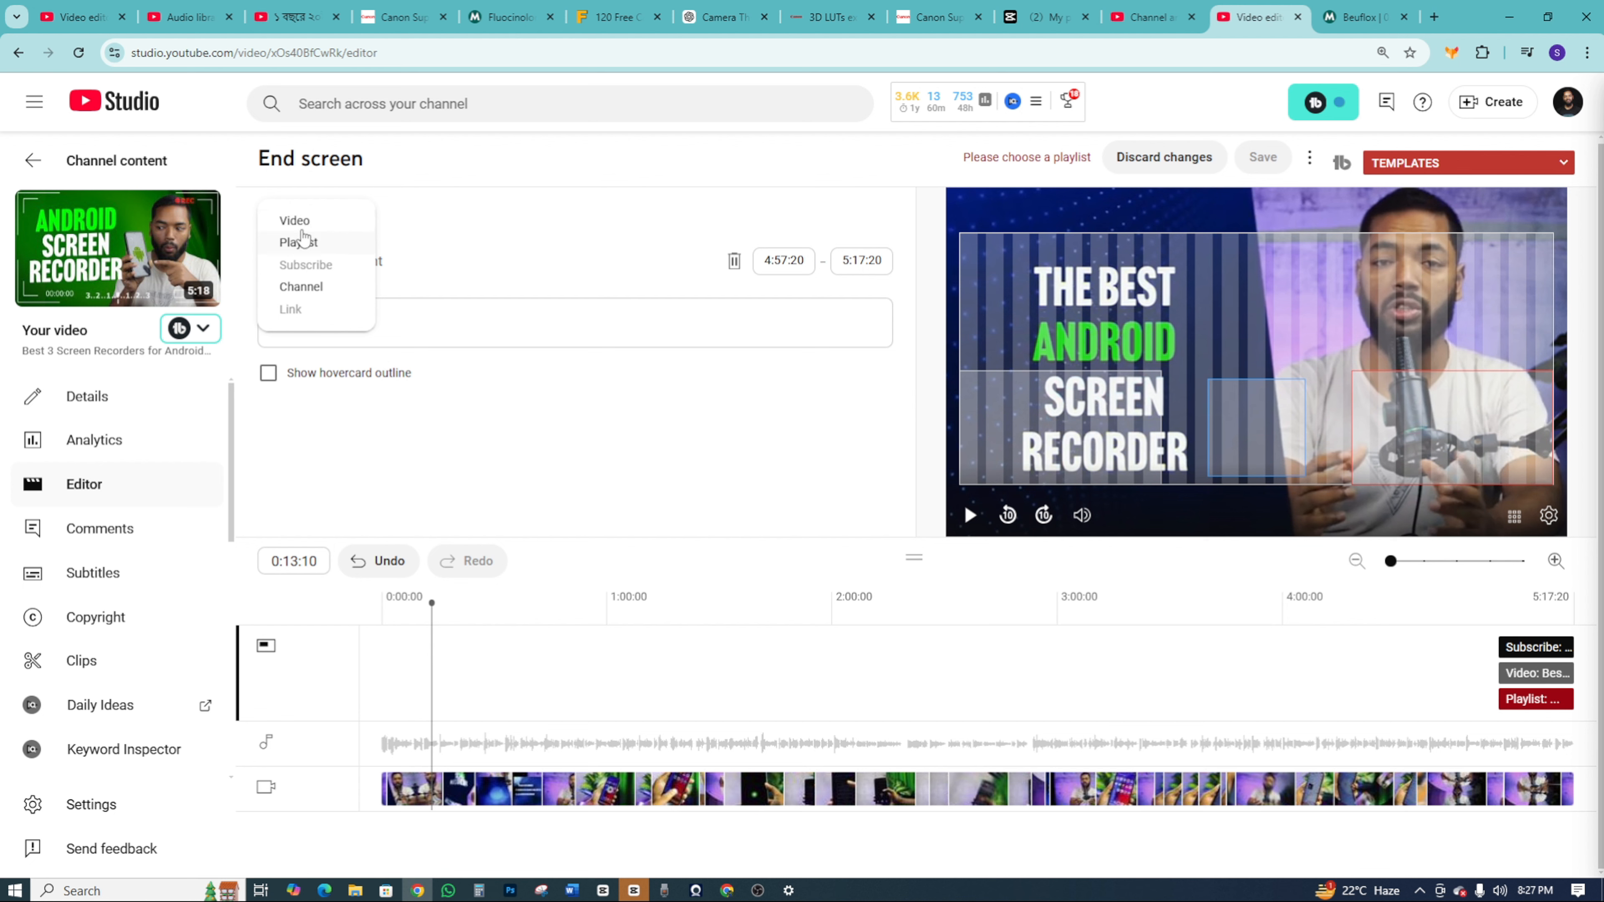
click(304, 221)
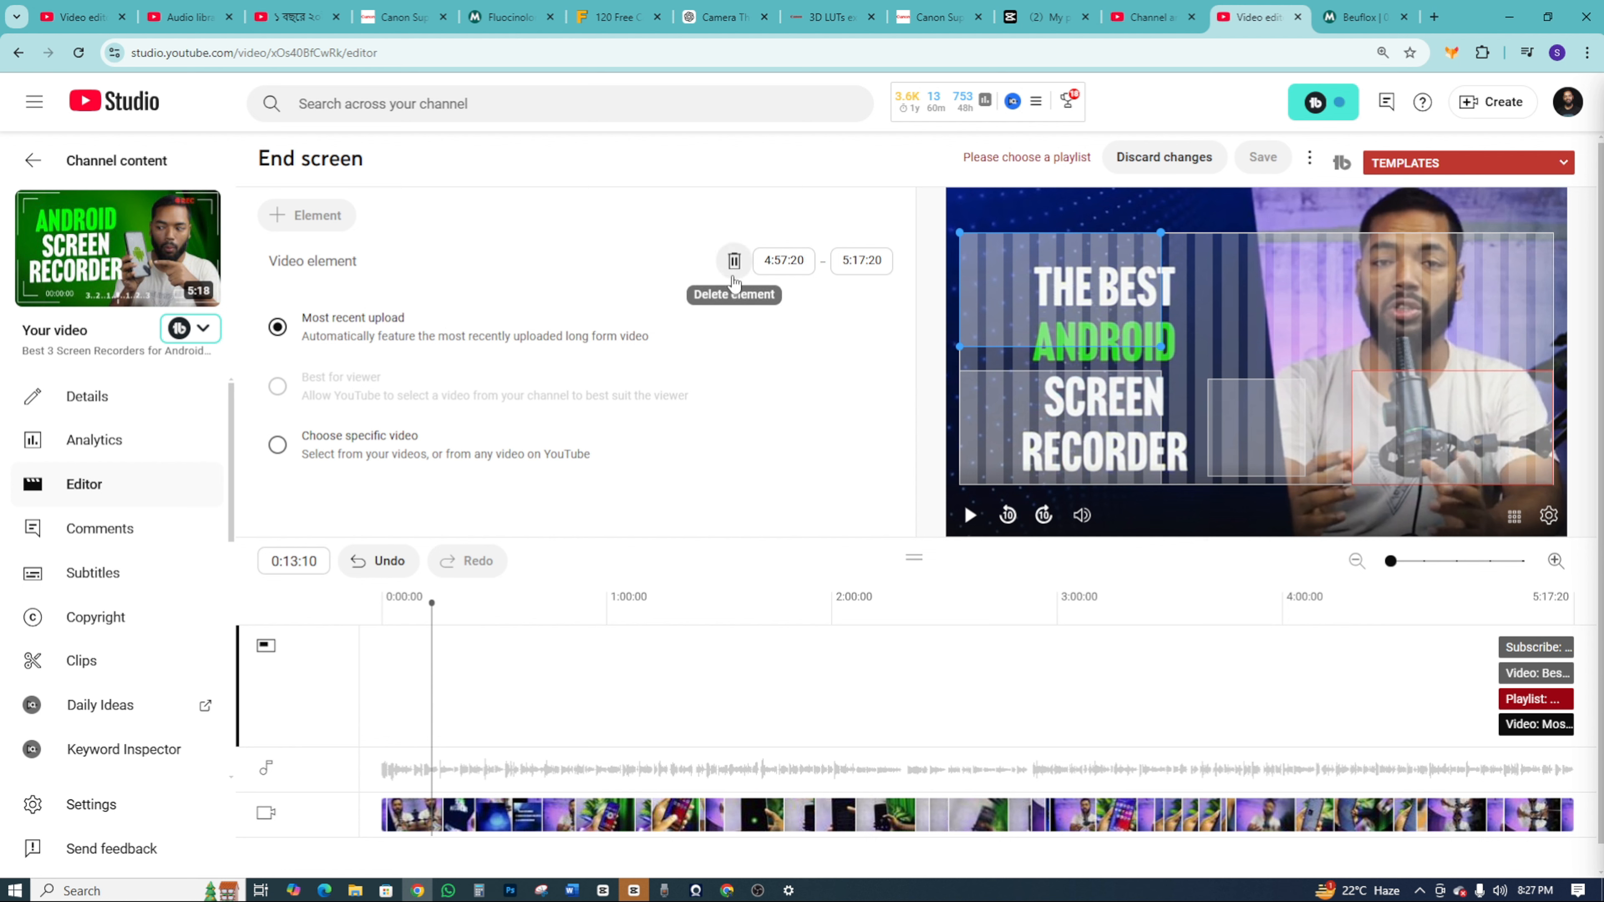
click(734, 260)
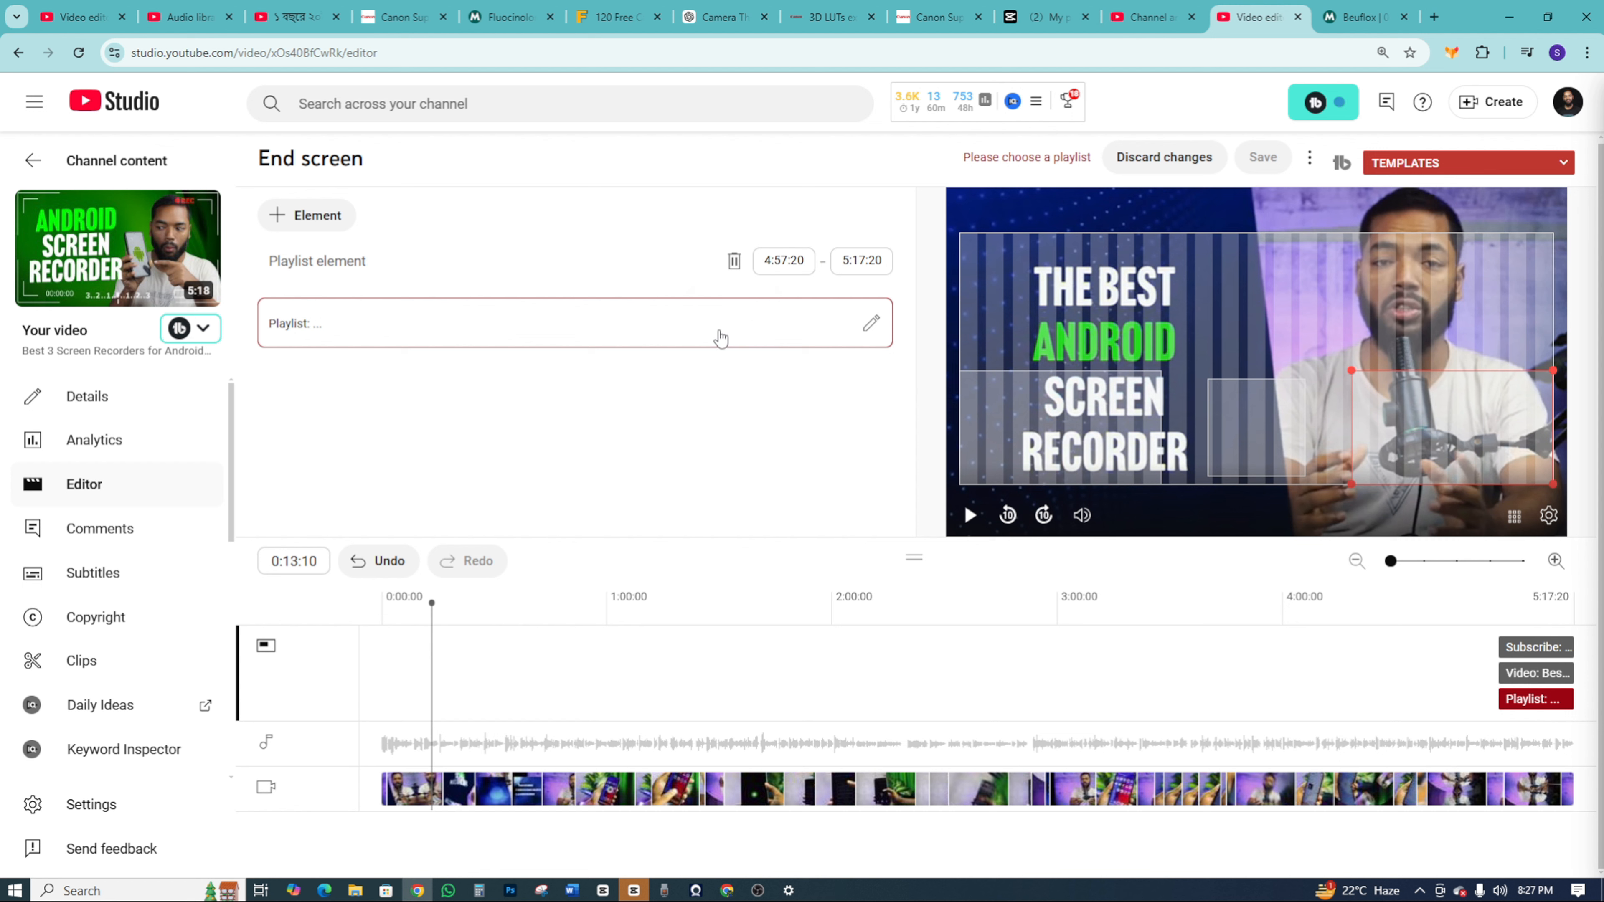
Link the playlist element to প্যারেন্টিং, আধুনিক এই যুগে আমাদের সন্তানকে কিভাবে মানুষ করব, and preview the end screen at 5:03:28.
click(874, 323)
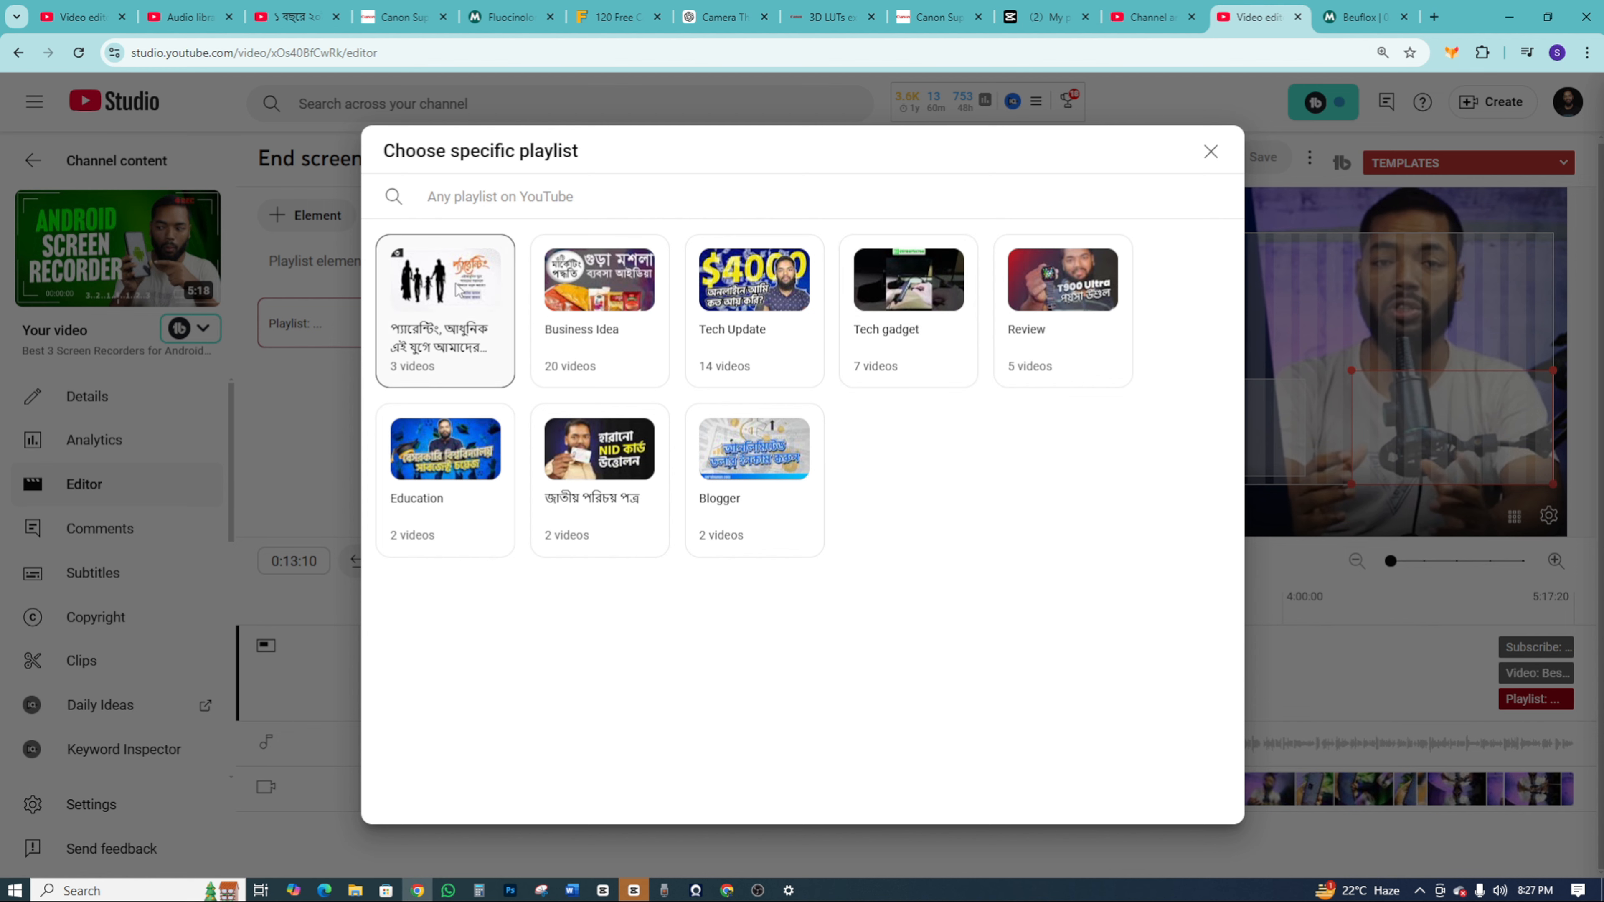
click(465, 282)
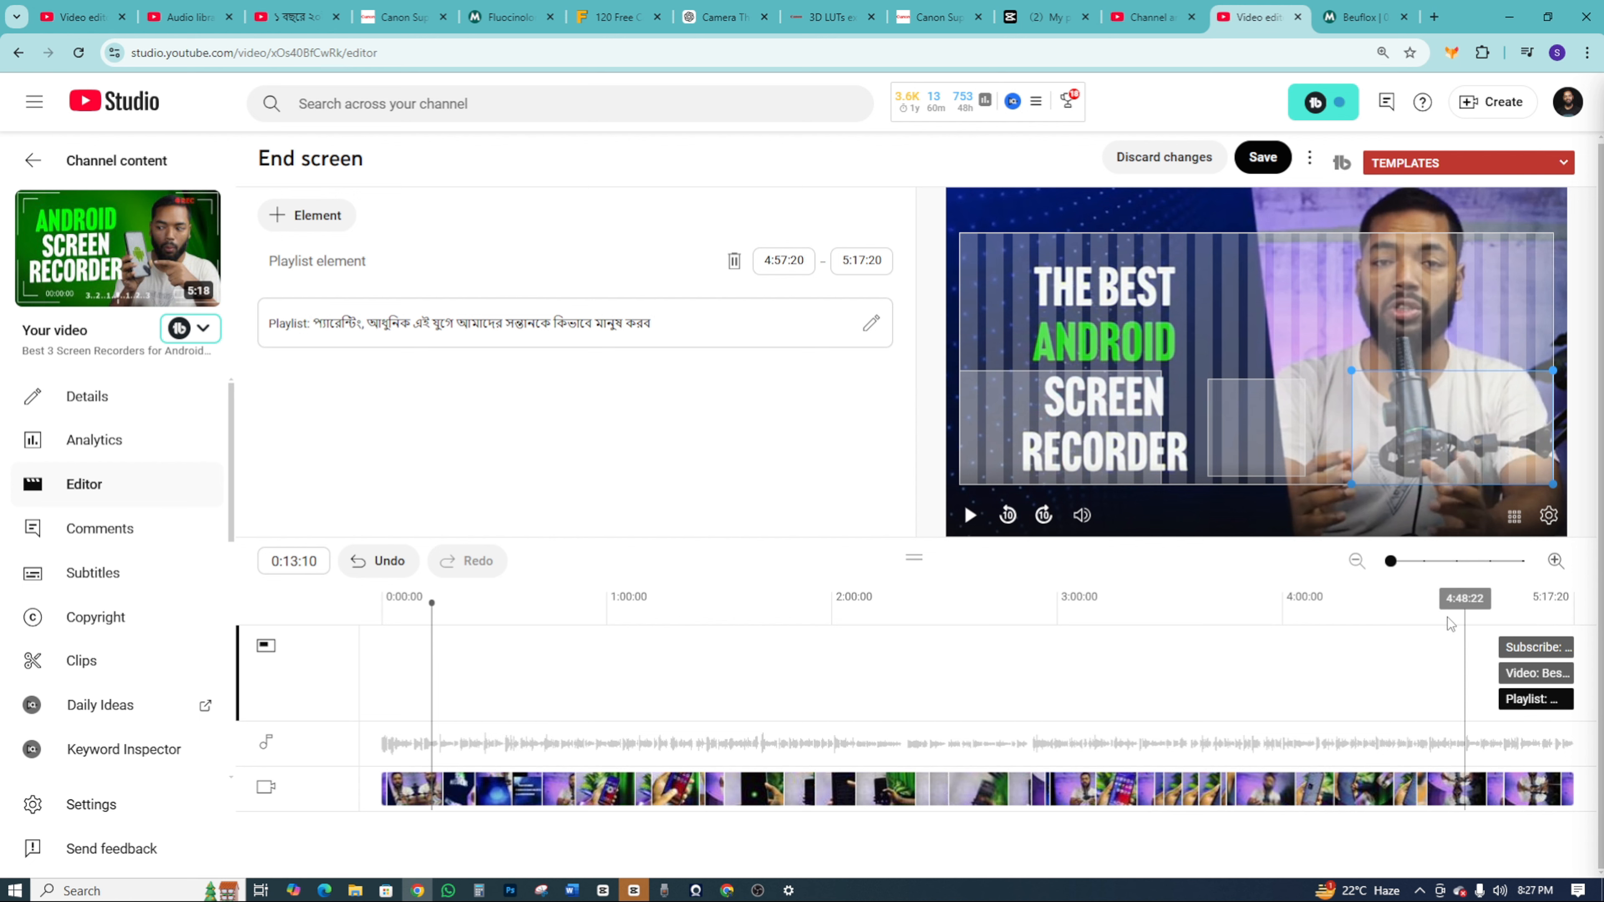
click(1523, 612)
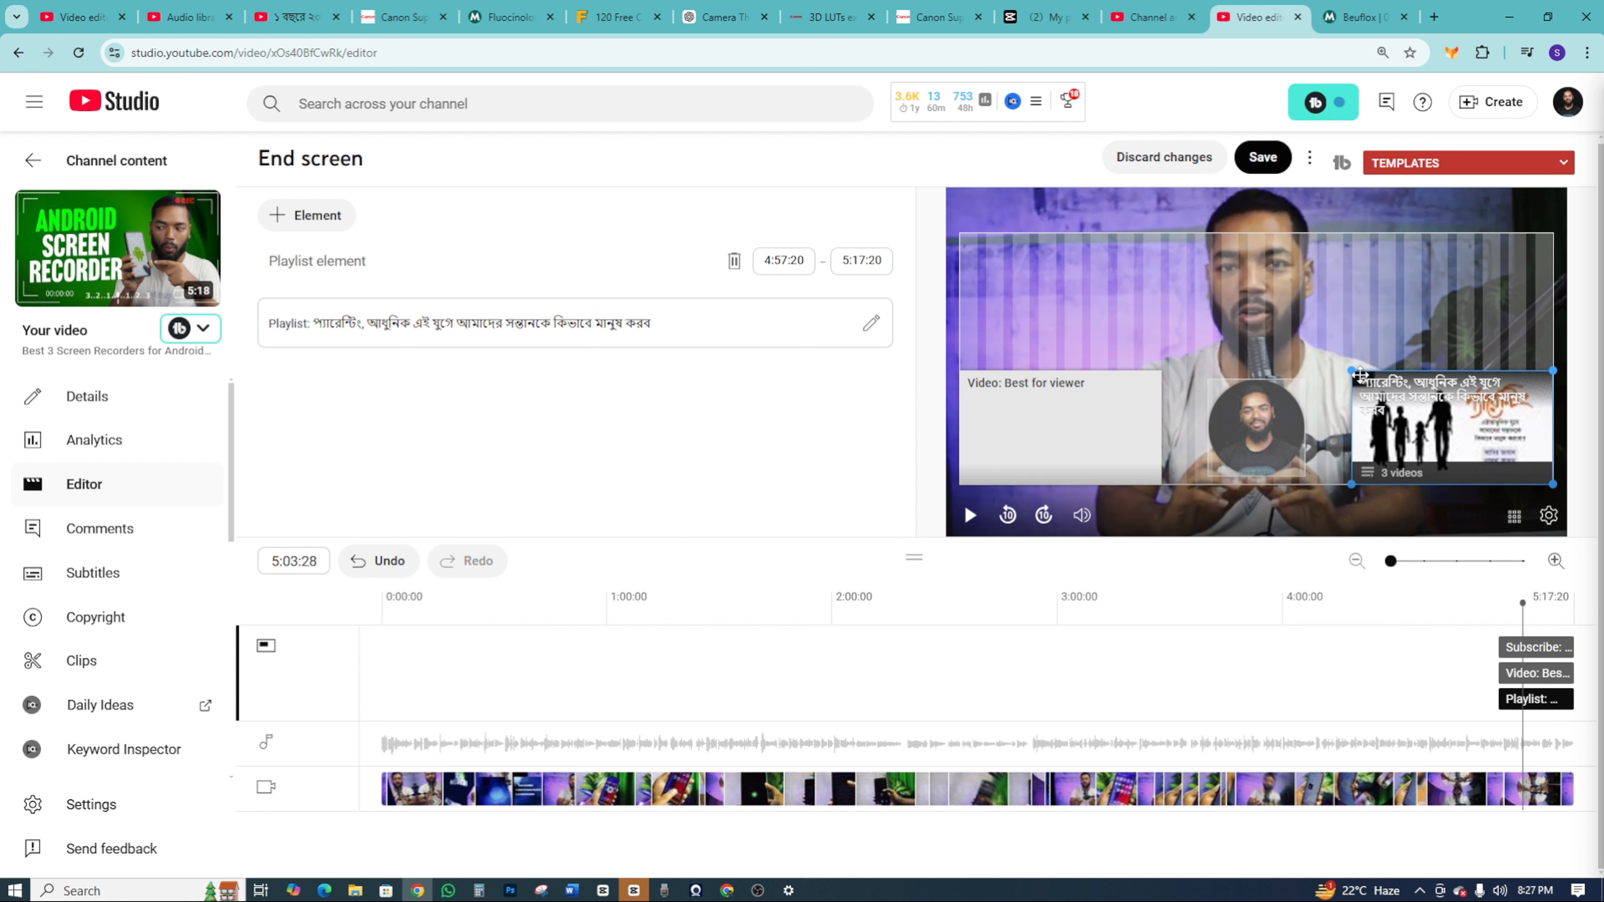
Set the end screen's video element to feature the Most recent upload.
click(1052, 431)
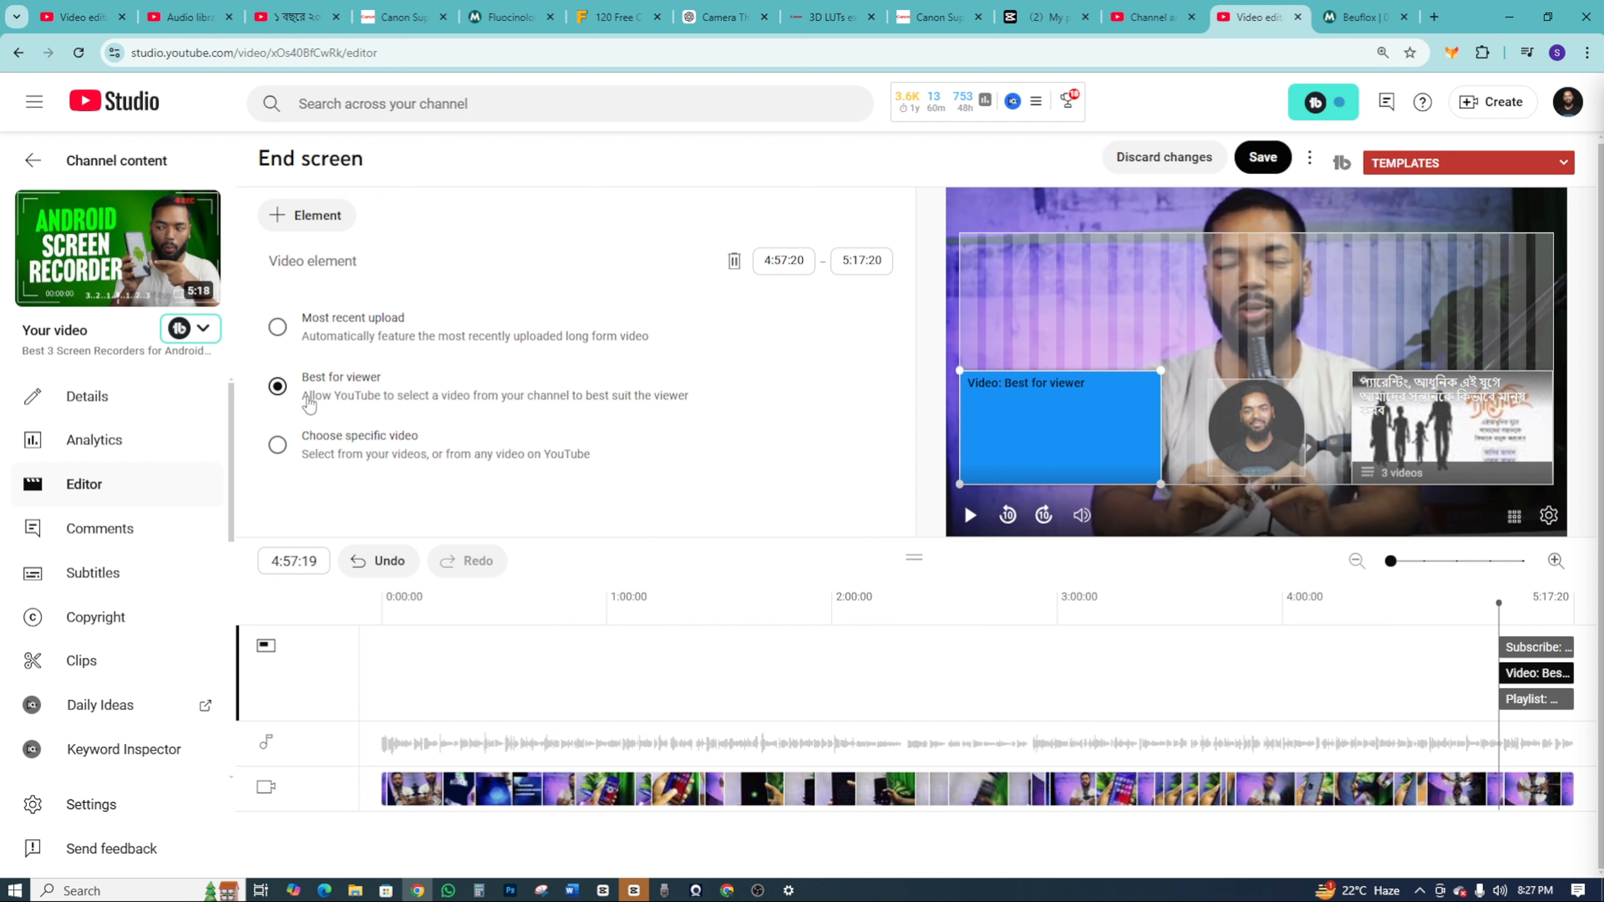
click(276, 387)
click(277, 328)
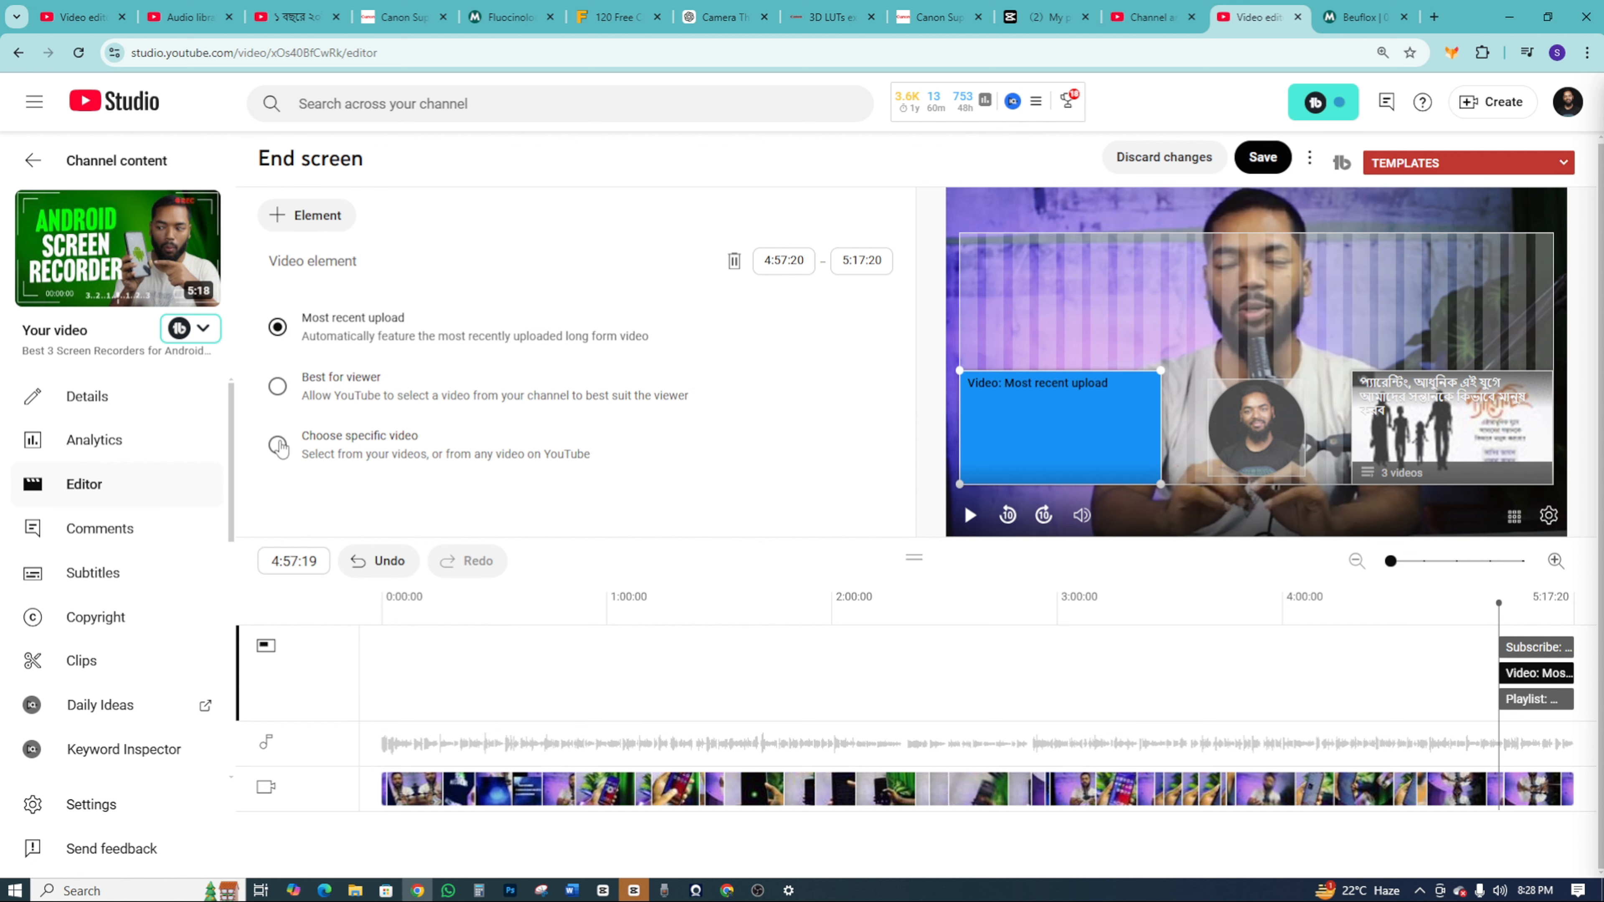
Browse the channel's videos offered for a specific end screen video, and close the selection without choosing one.
click(279, 446)
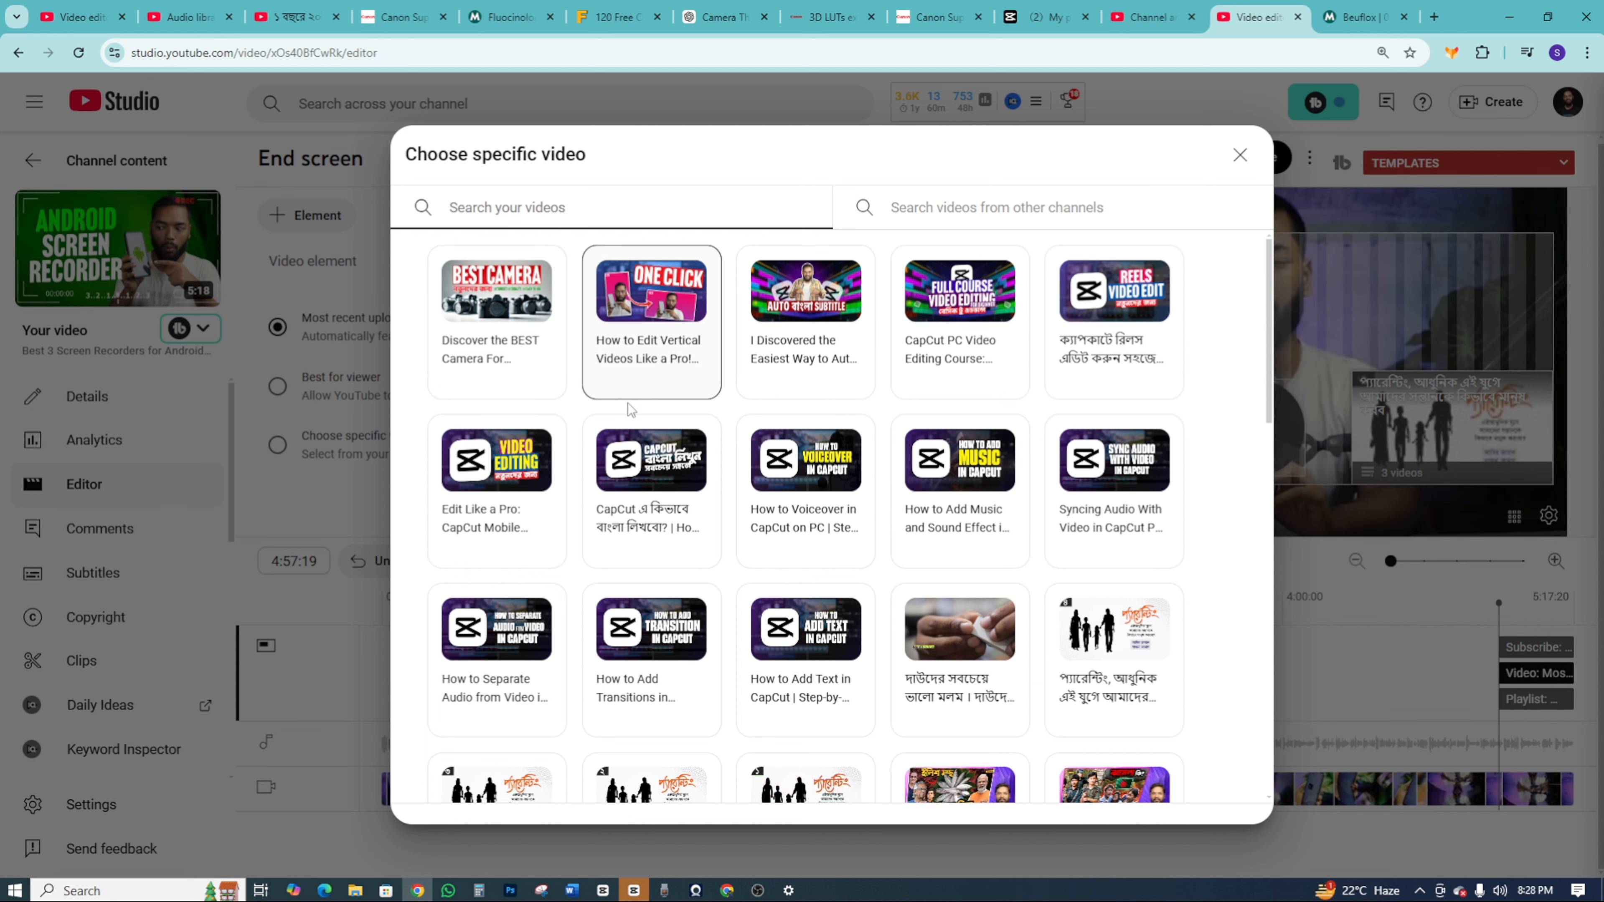
scroll(616, 436, down, 3)
scroll(605, 461, up, 3)
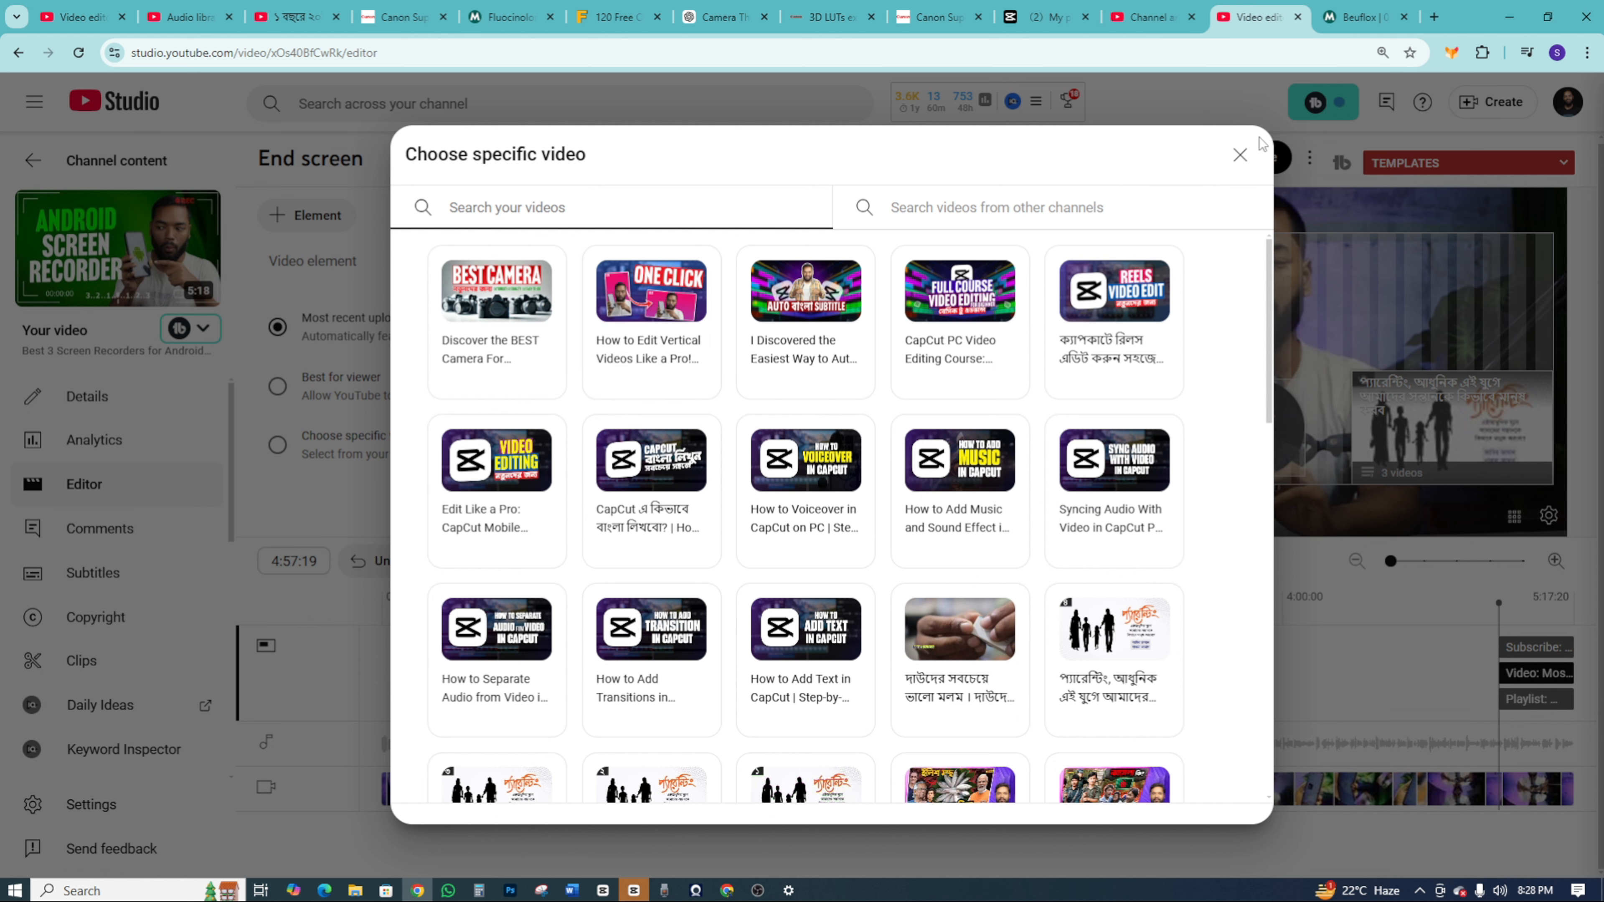
click(1240, 155)
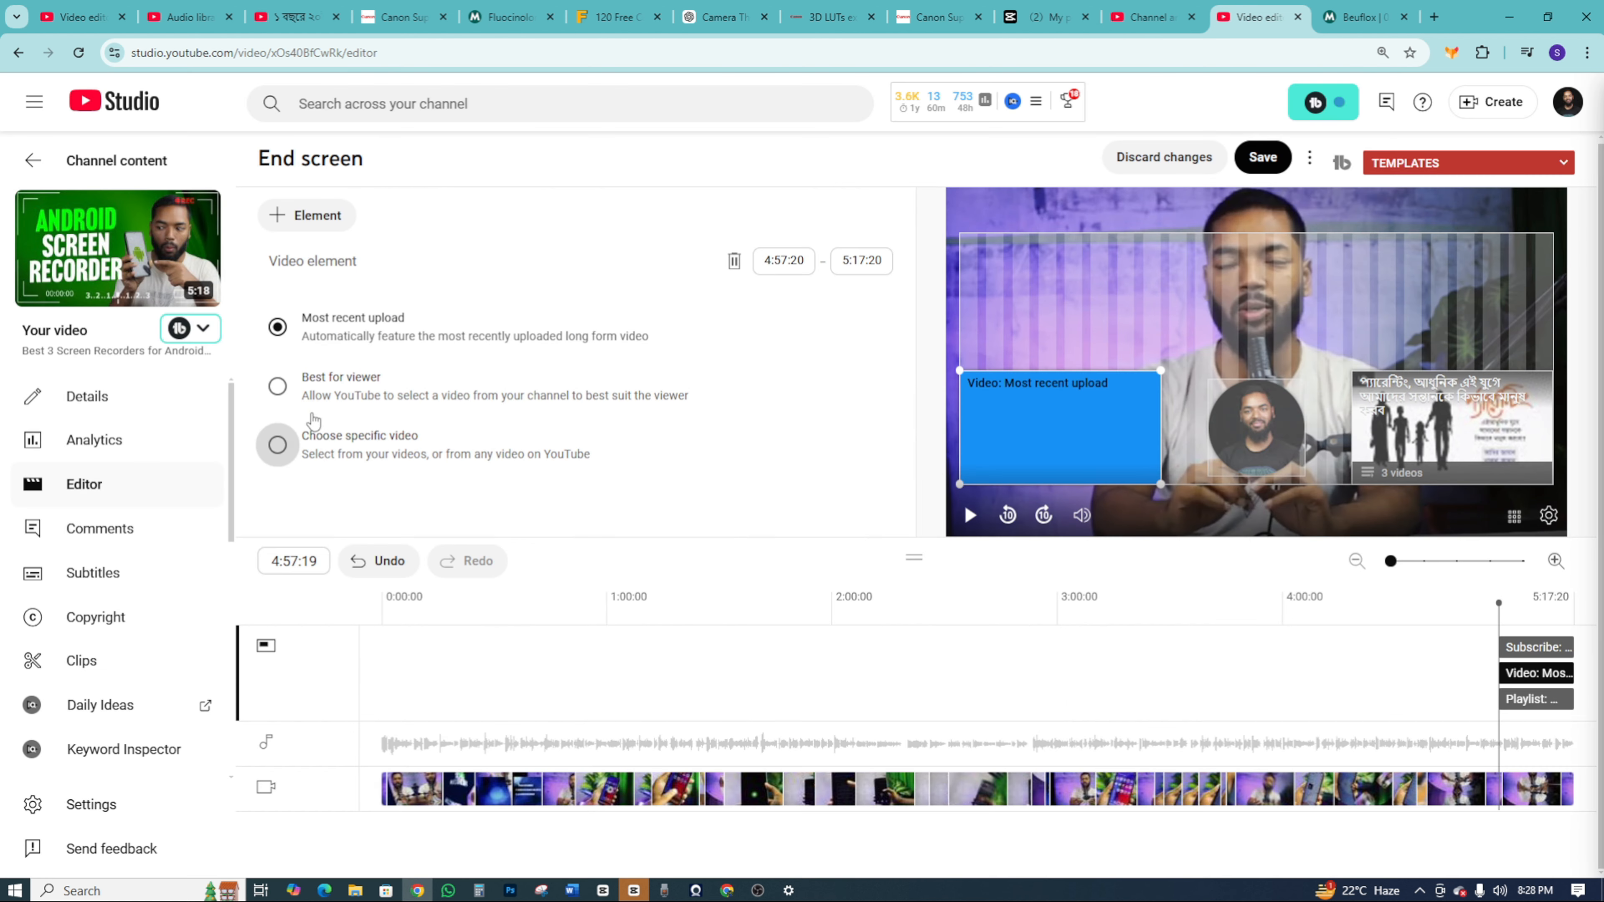
Set the end screen's video element to Best for viewer, and save the end screen.
click(290, 394)
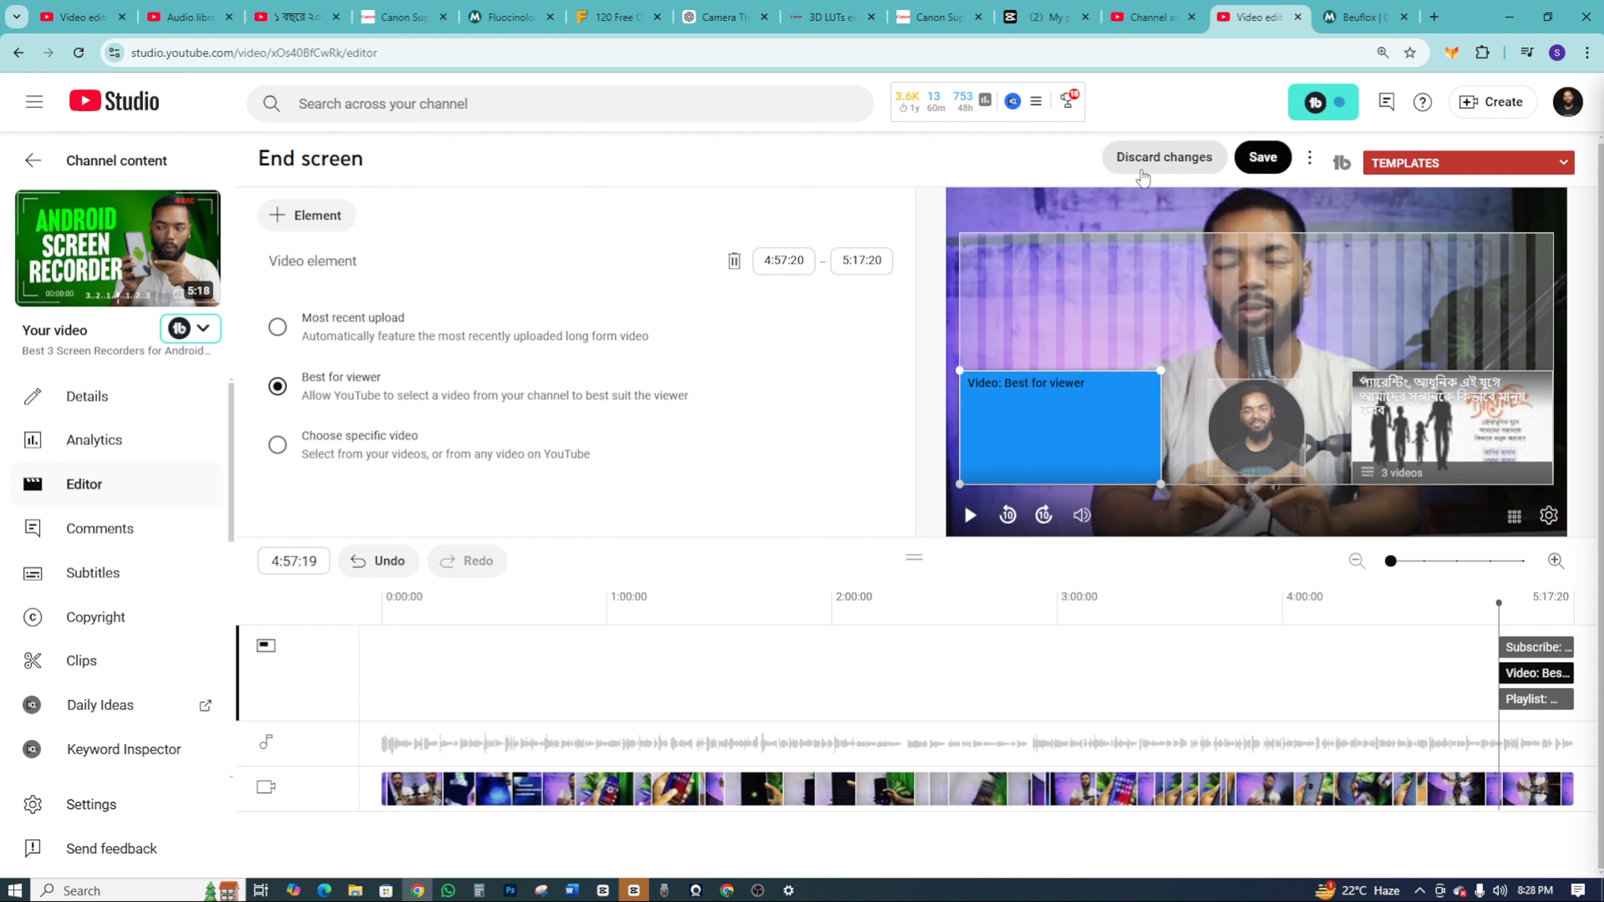
click(1271, 161)
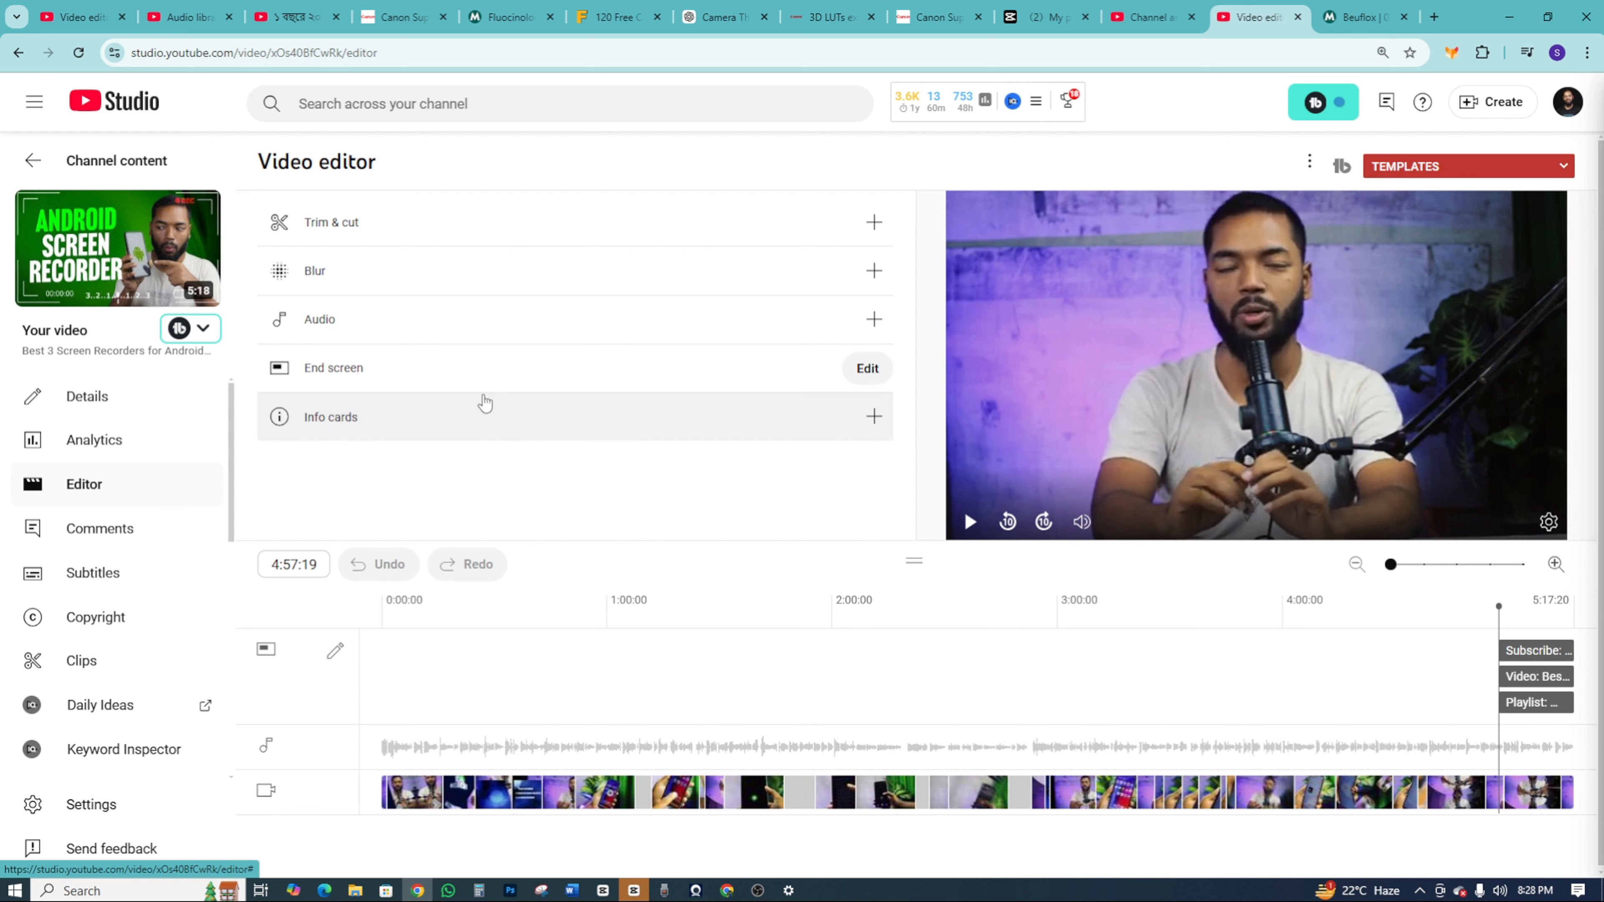
Add a video info card at 0:23:22 that links to Discover the BEST Camera For Beginners in 2025!
click(741, 430)
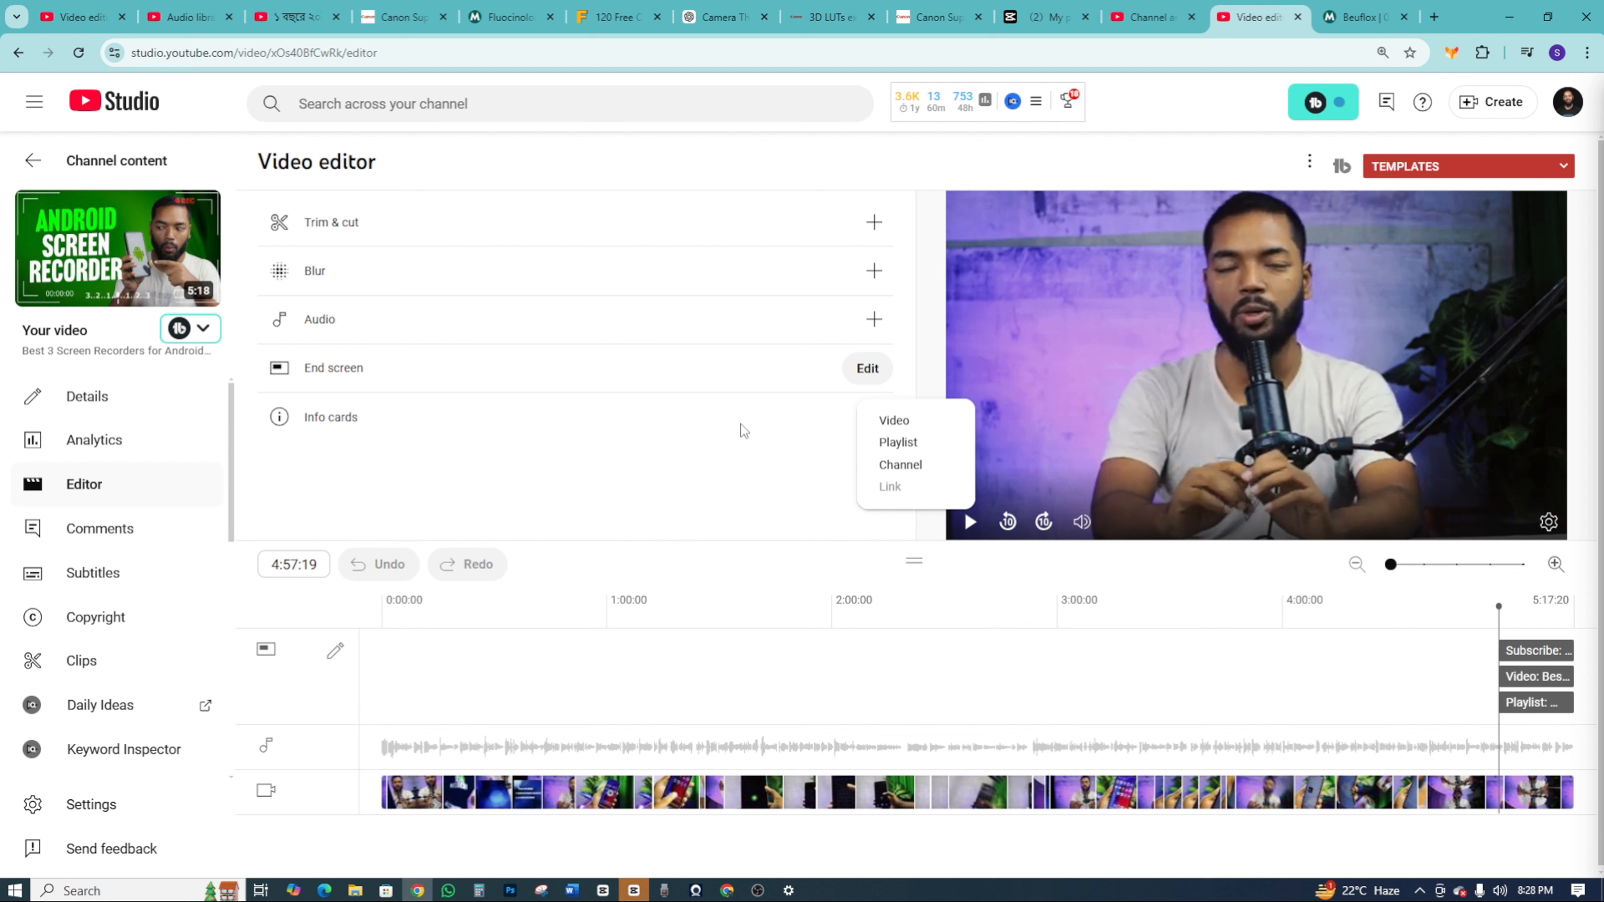
click(441, 702)
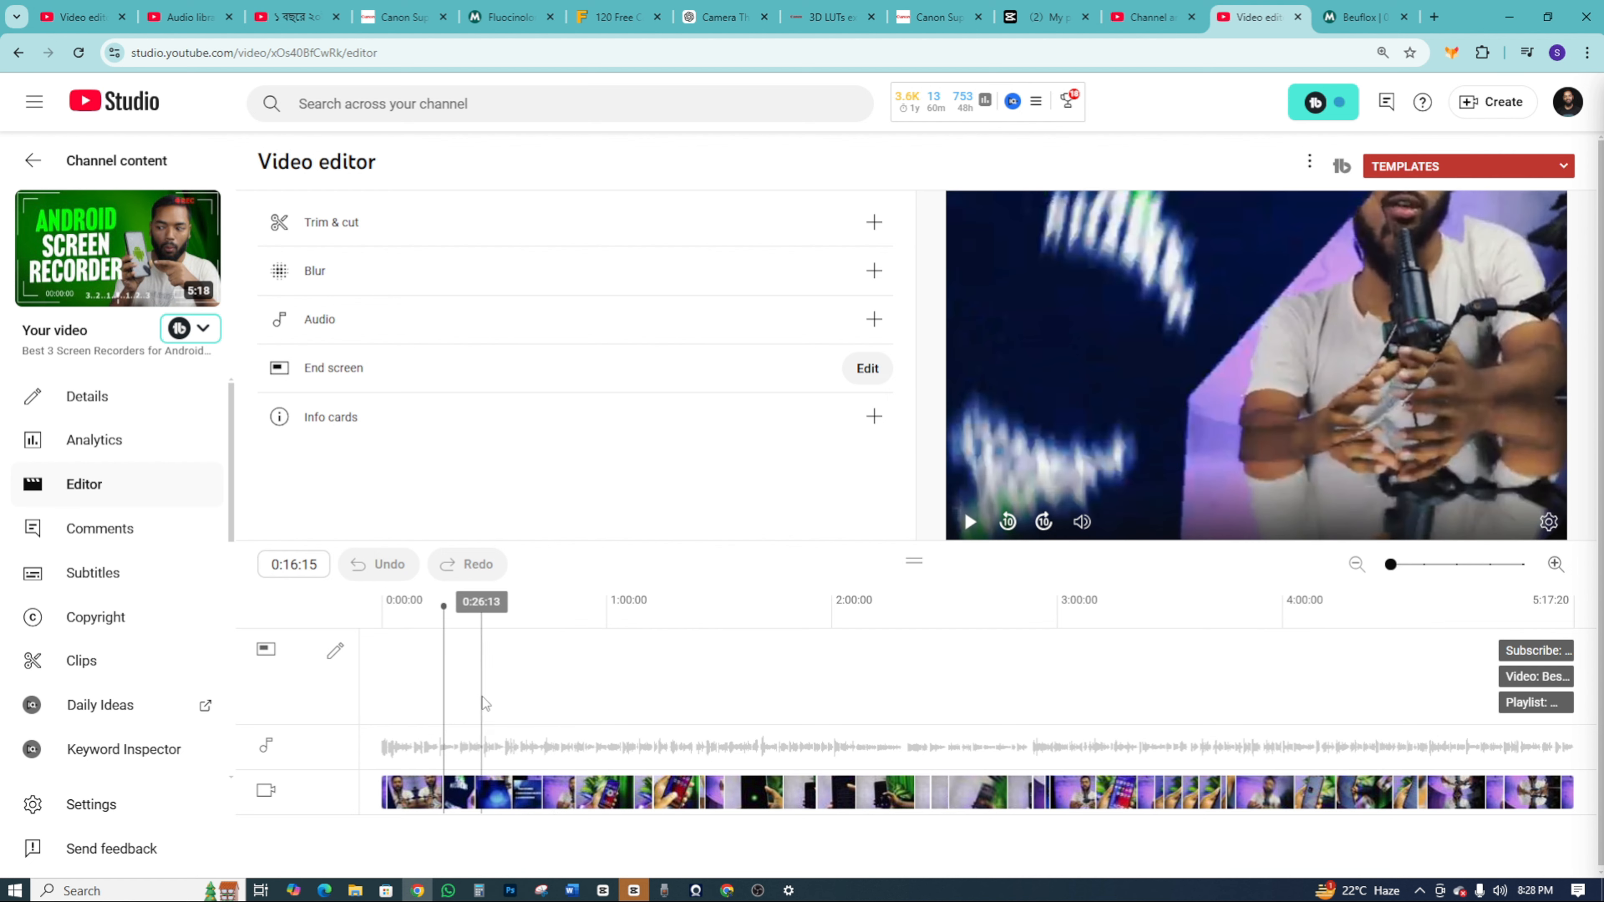
click(471, 684)
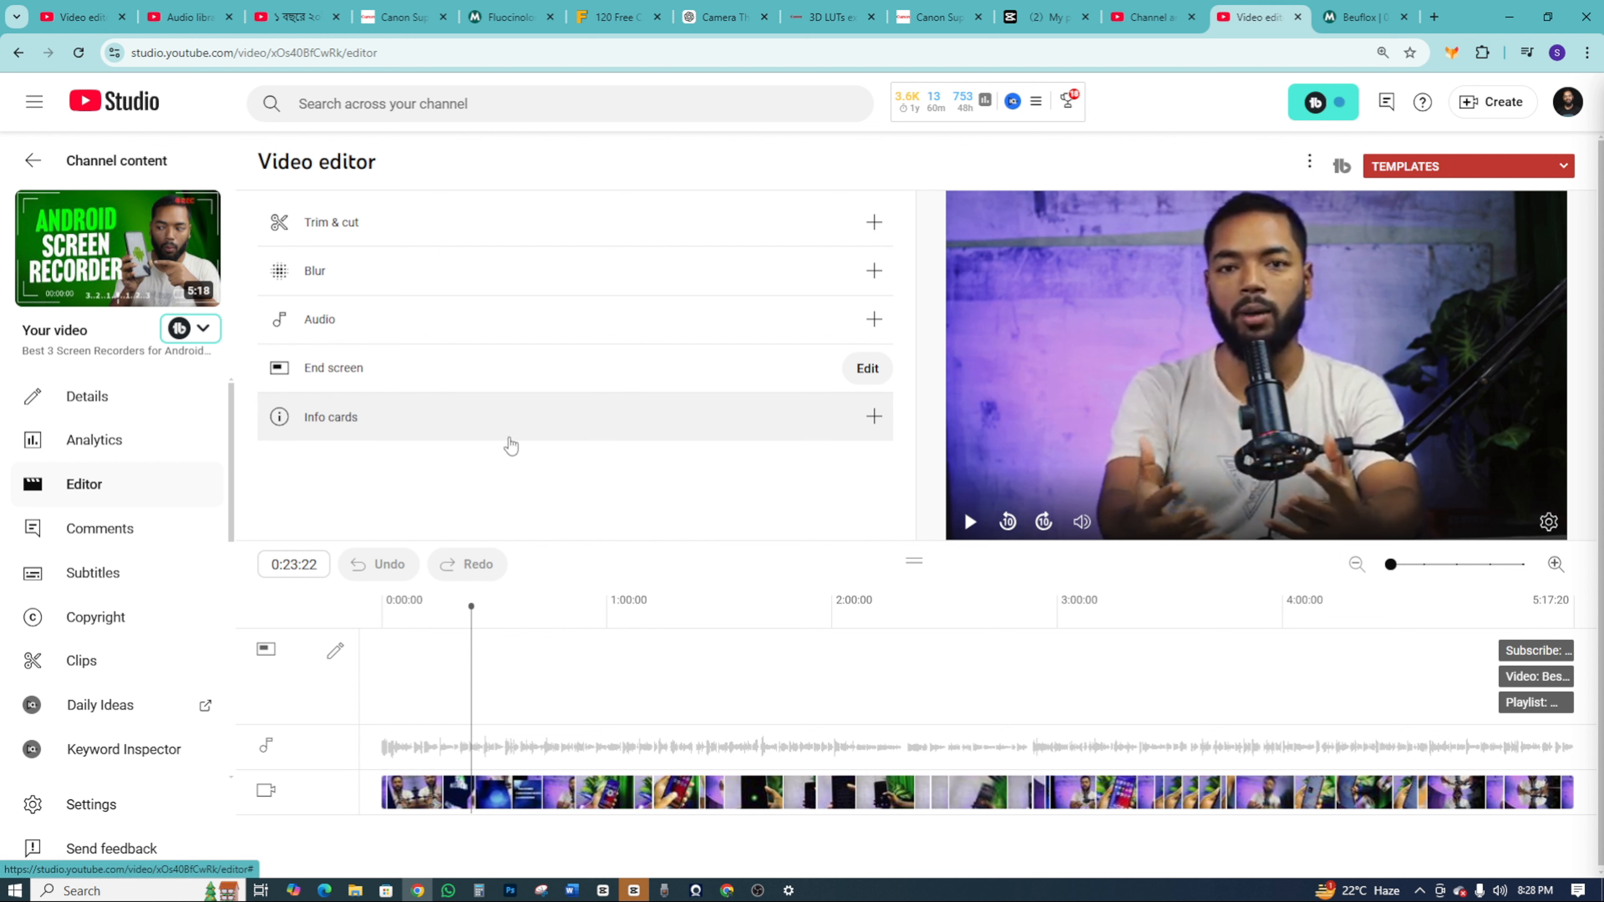
click(873, 417)
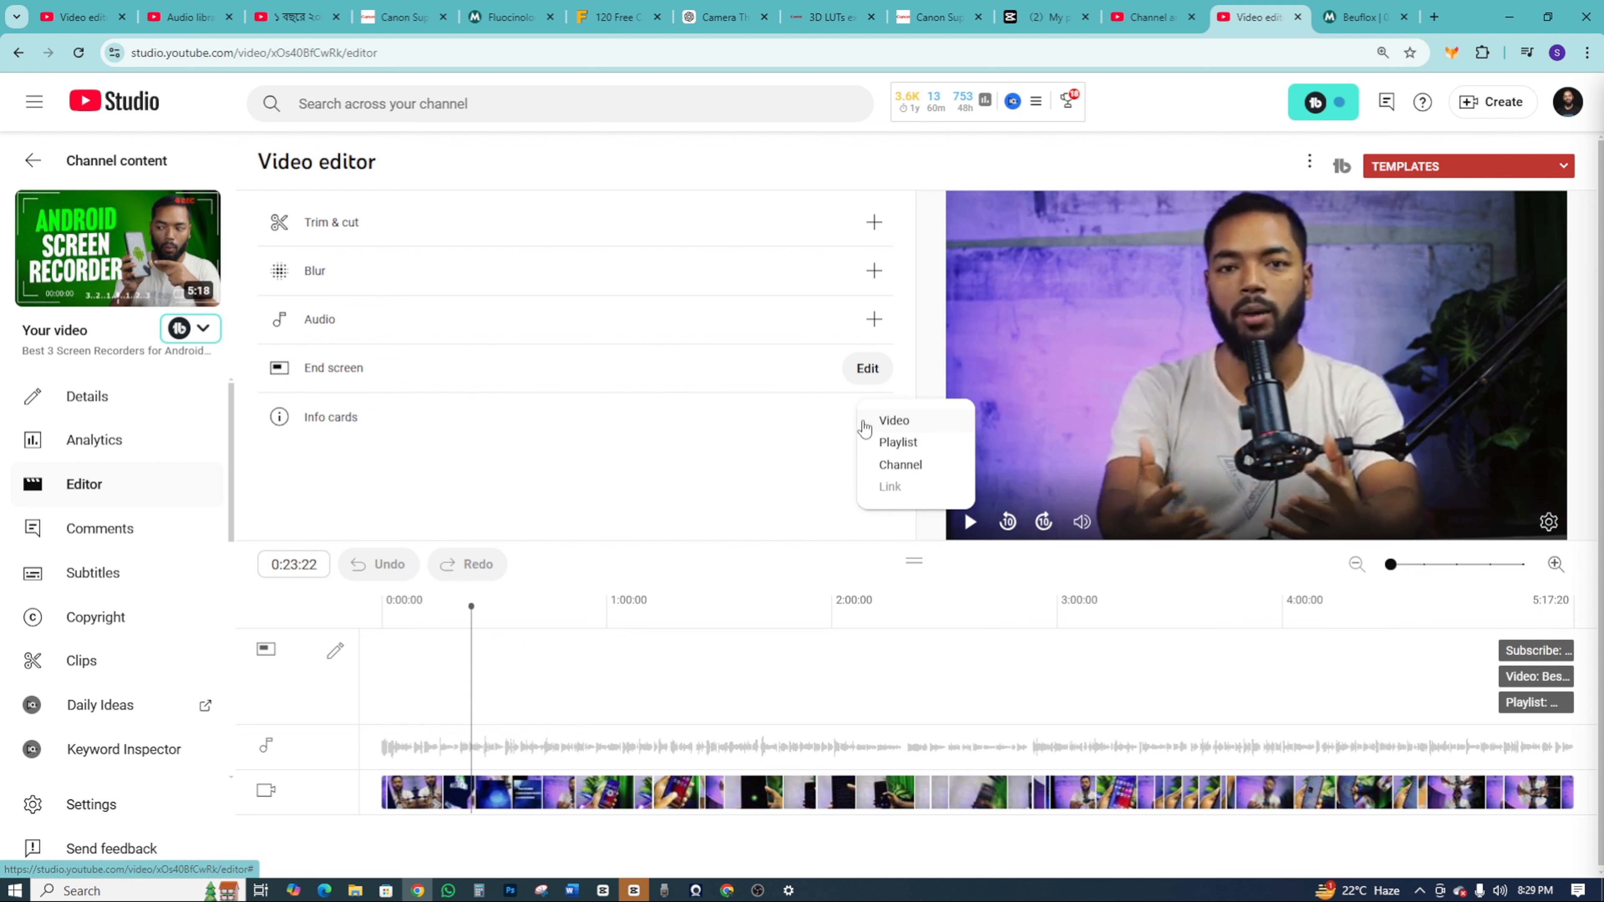
click(903, 428)
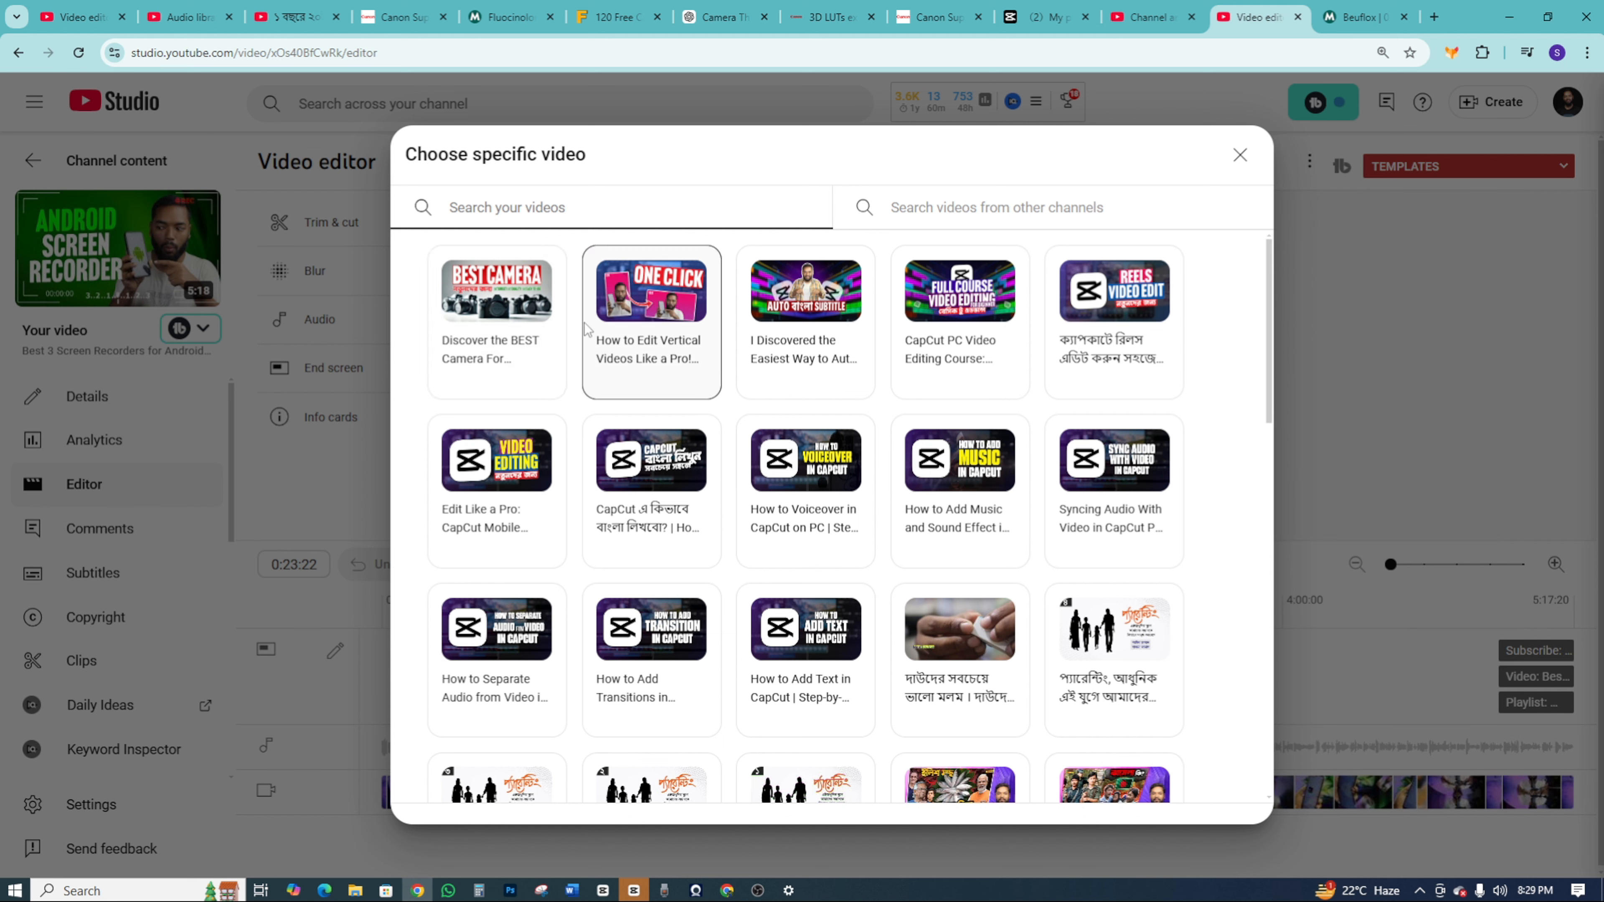
click(475, 321)
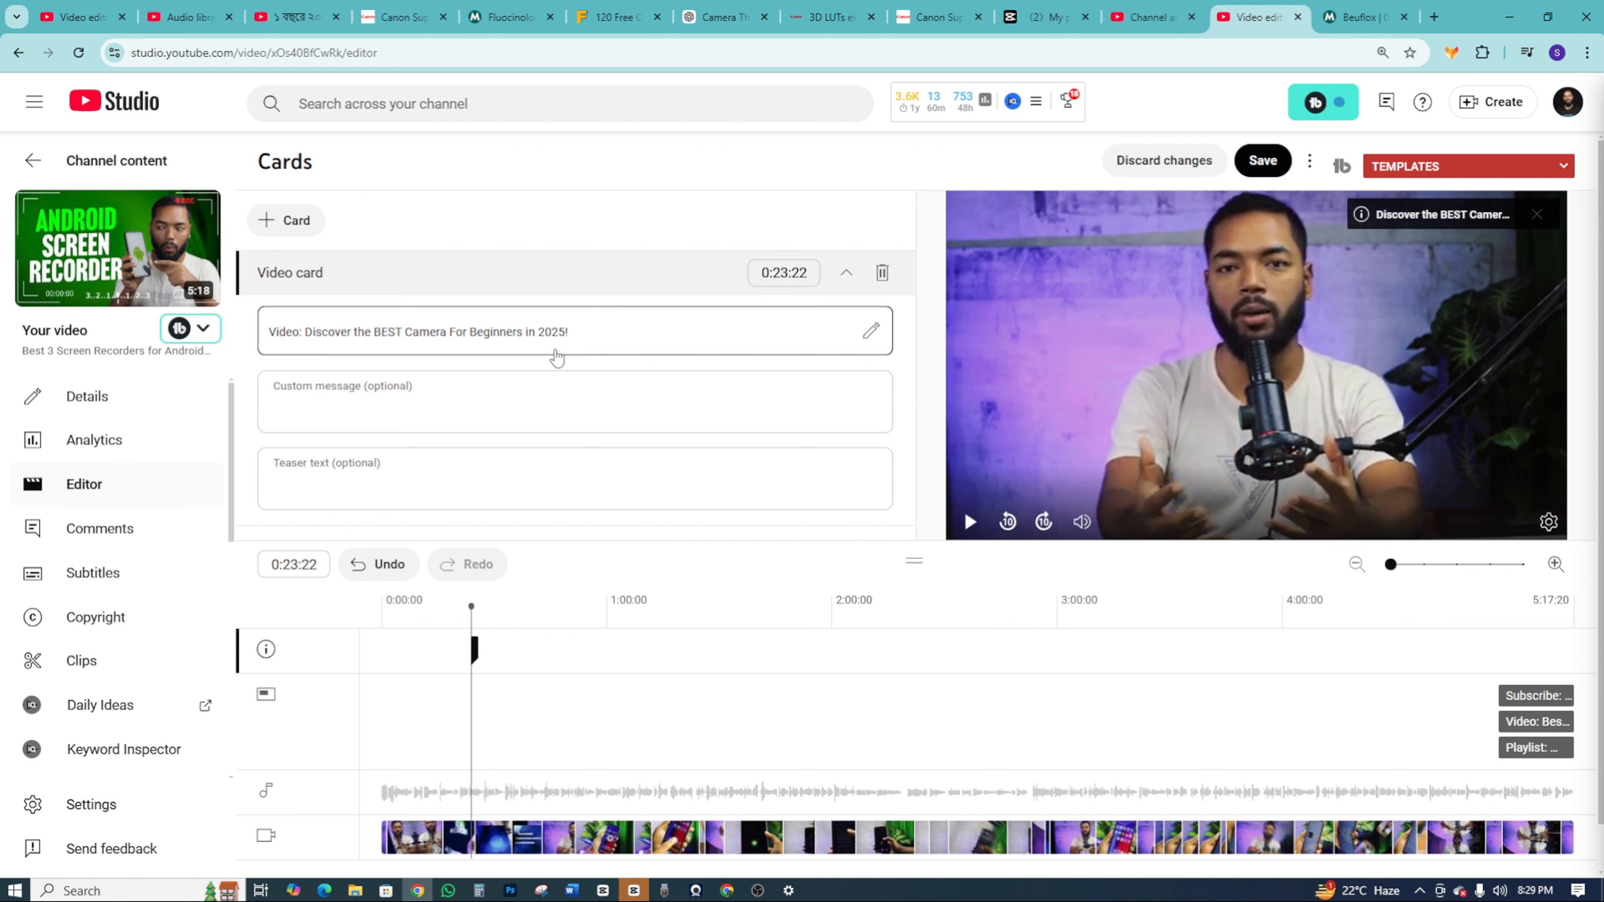
Change the card's video to How to Edit Vertical Videos Like a Pro! (Capcut PC), and enter the custom message "hello!".
scroll(609, 444, down, 1)
scroll(609, 444, up, 1)
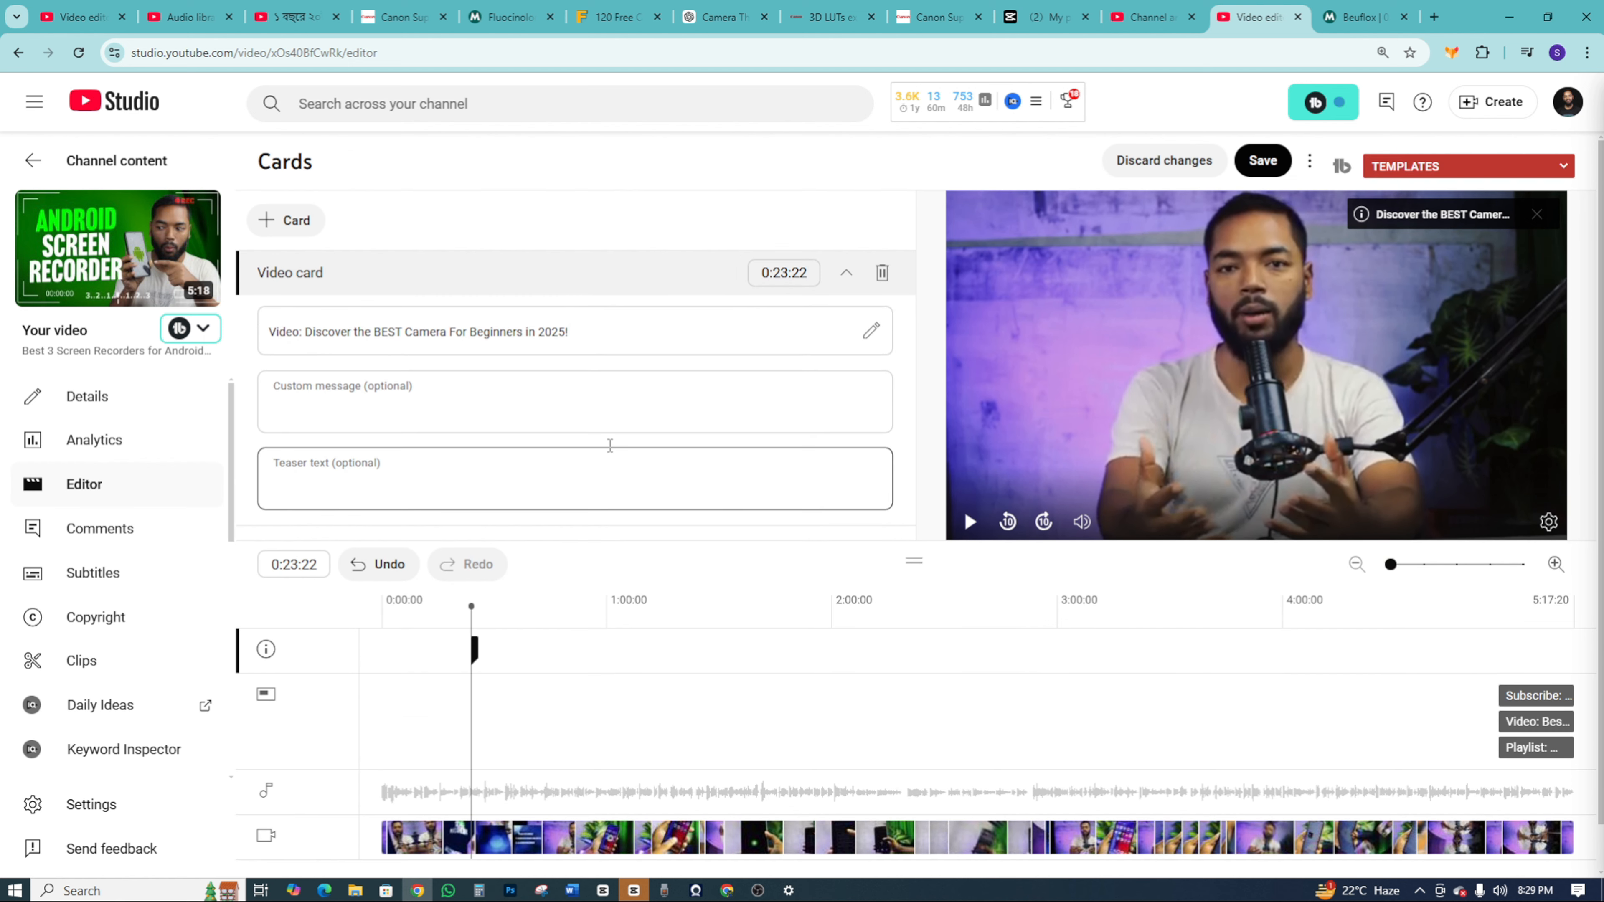
click(874, 330)
text(hello!)
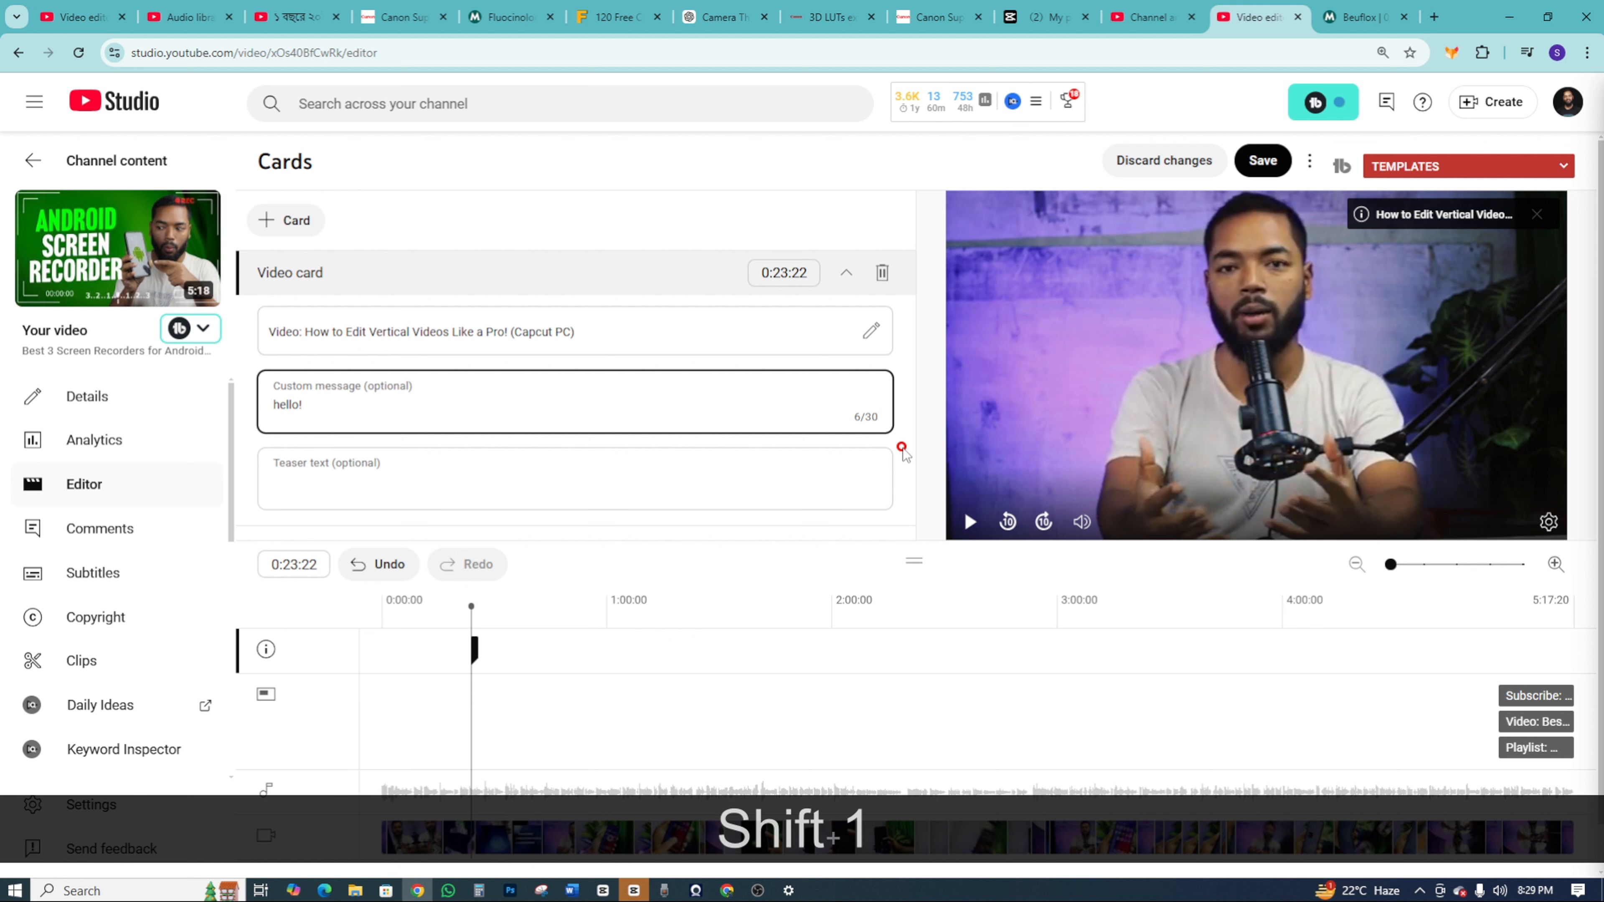
click(905, 454)
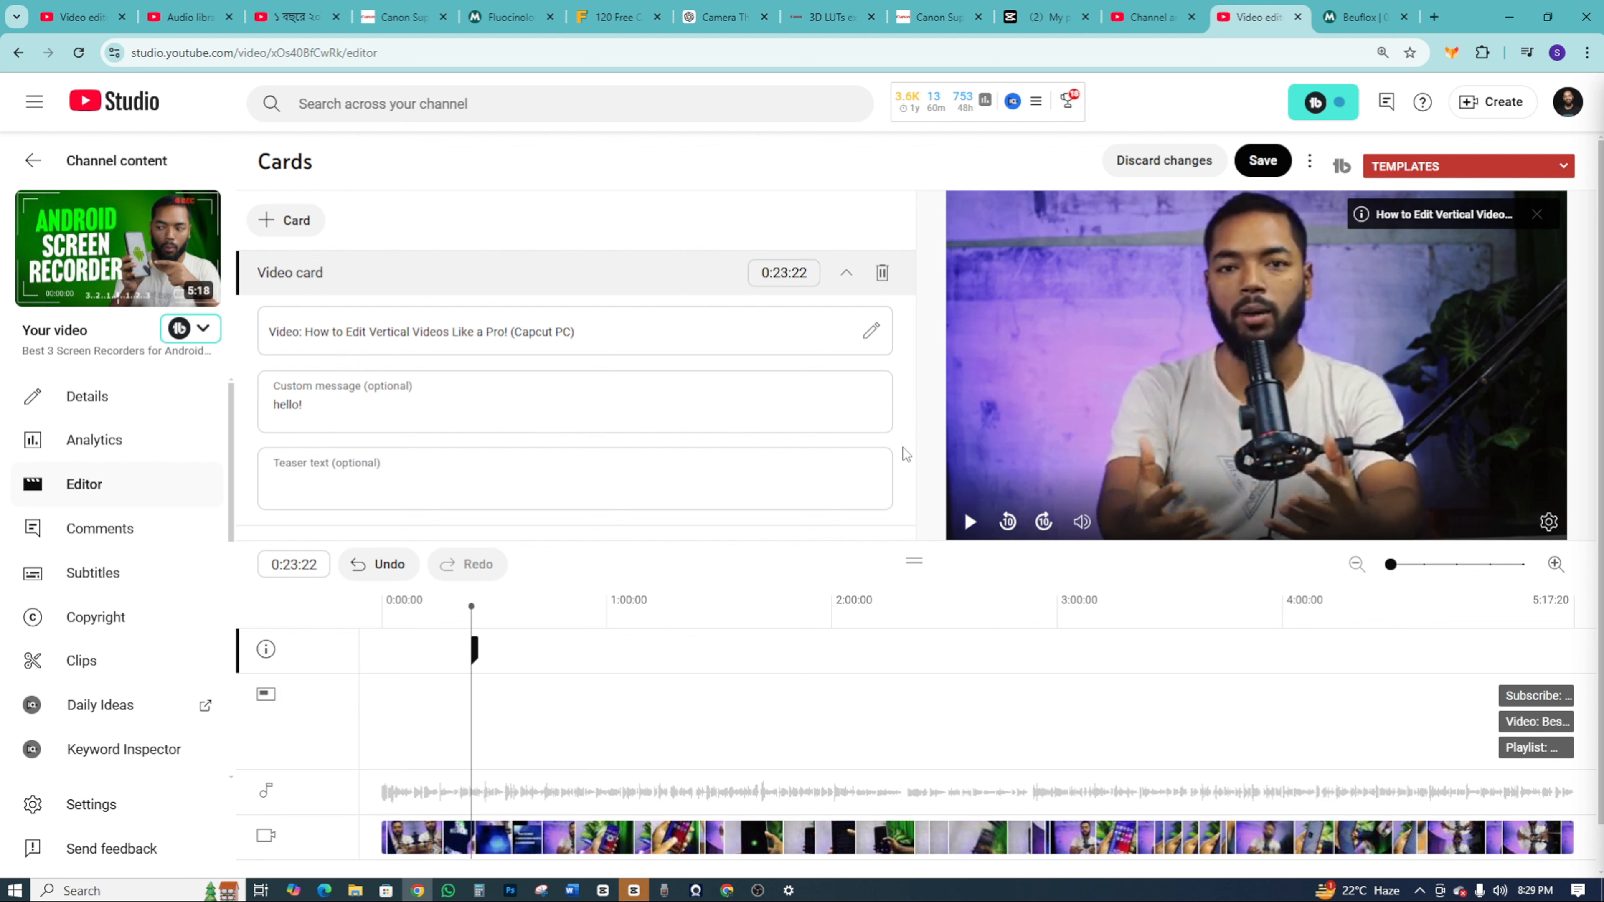
Copy the video card's custom message "hello!" into its teaser text, and expand the card in the video preview.
drag(328, 417, 246, 412)
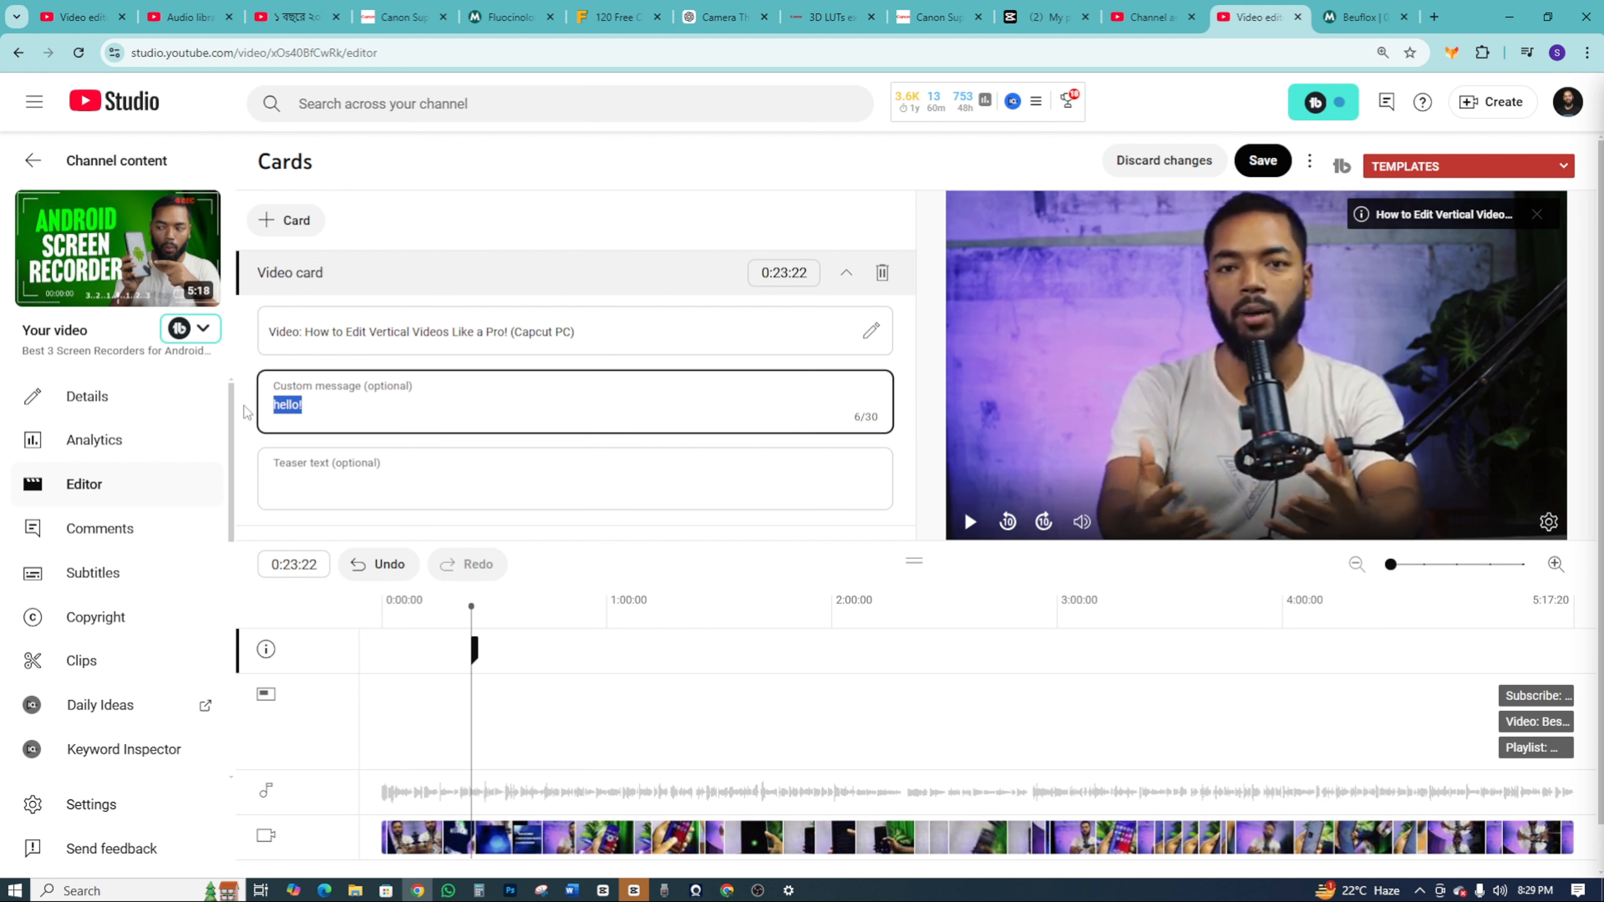
key(ctrl+c)
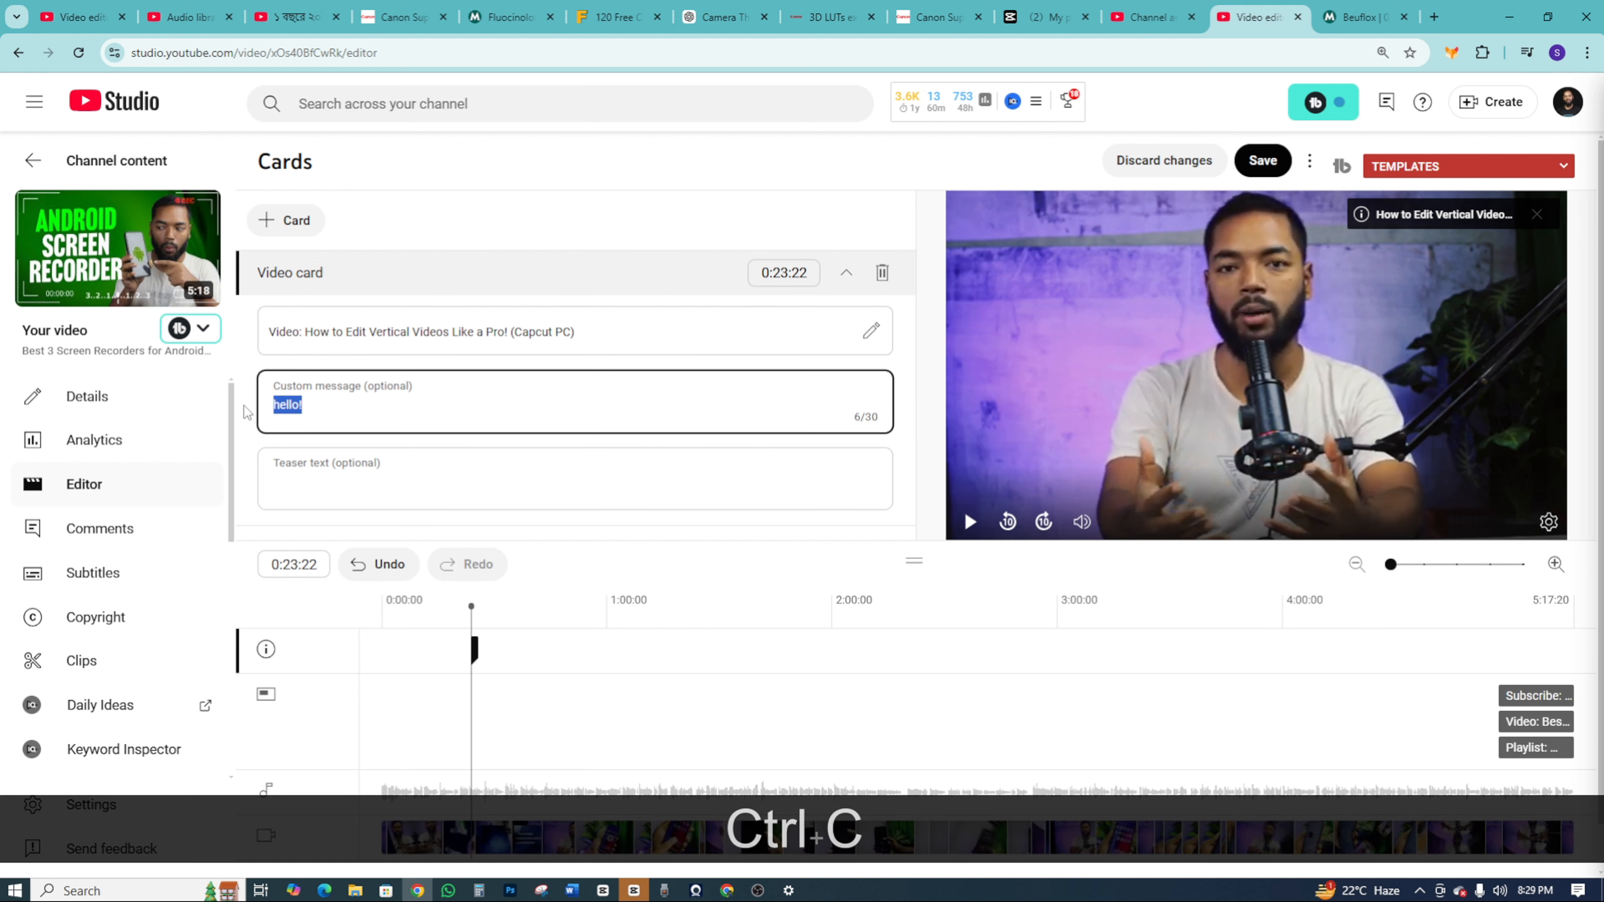
click(405, 471)
key(ctrl+v)
click(715, 548)
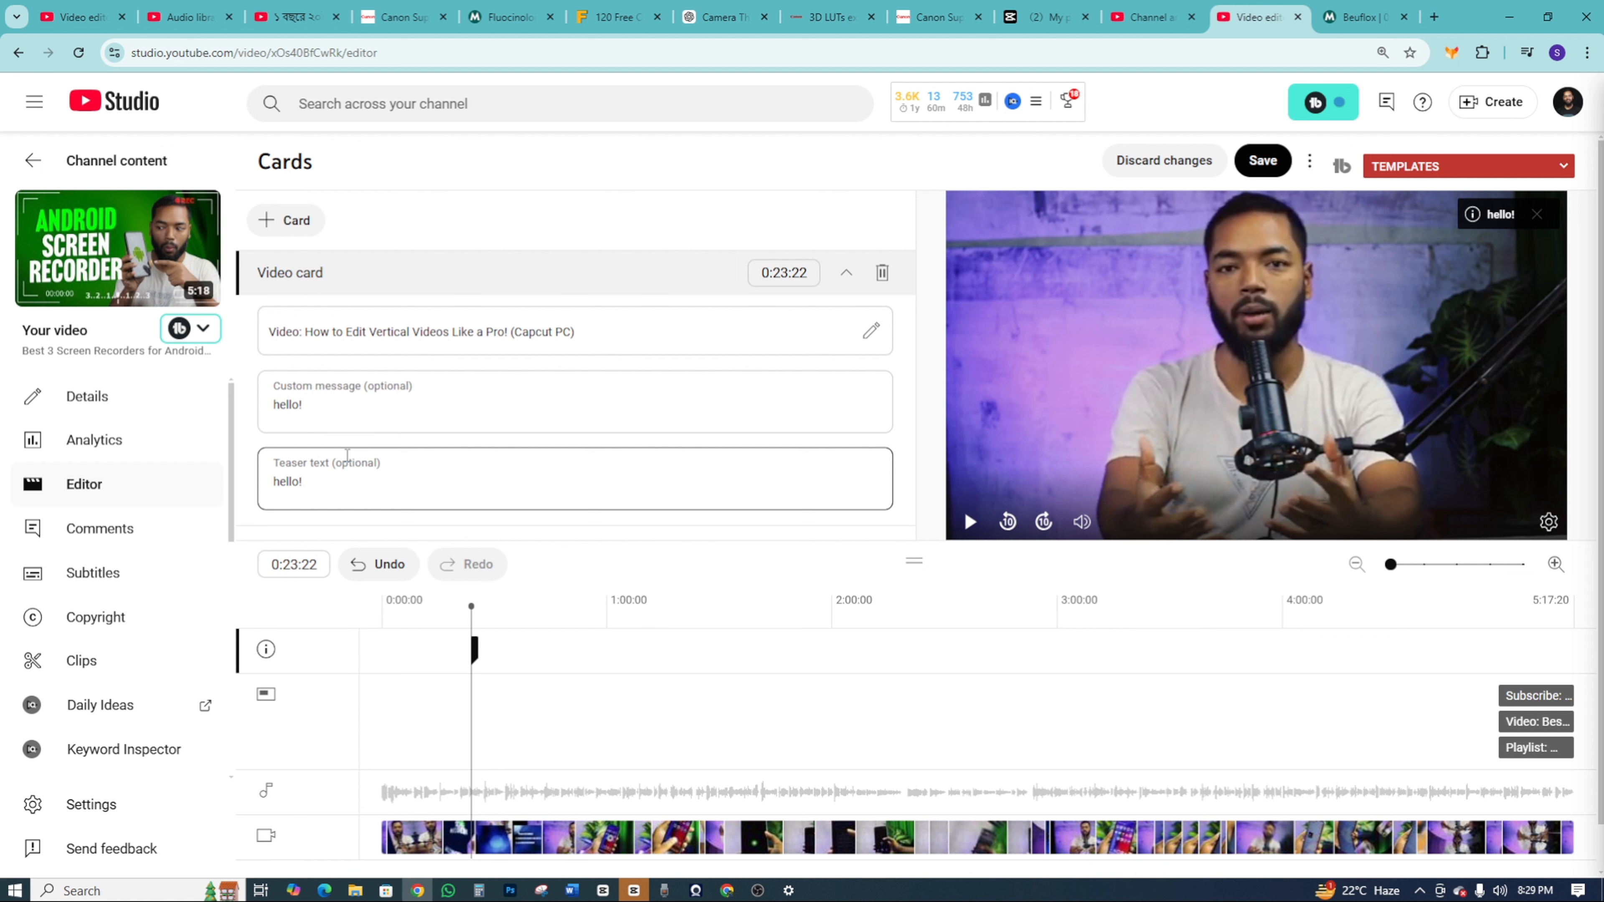
click(1487, 216)
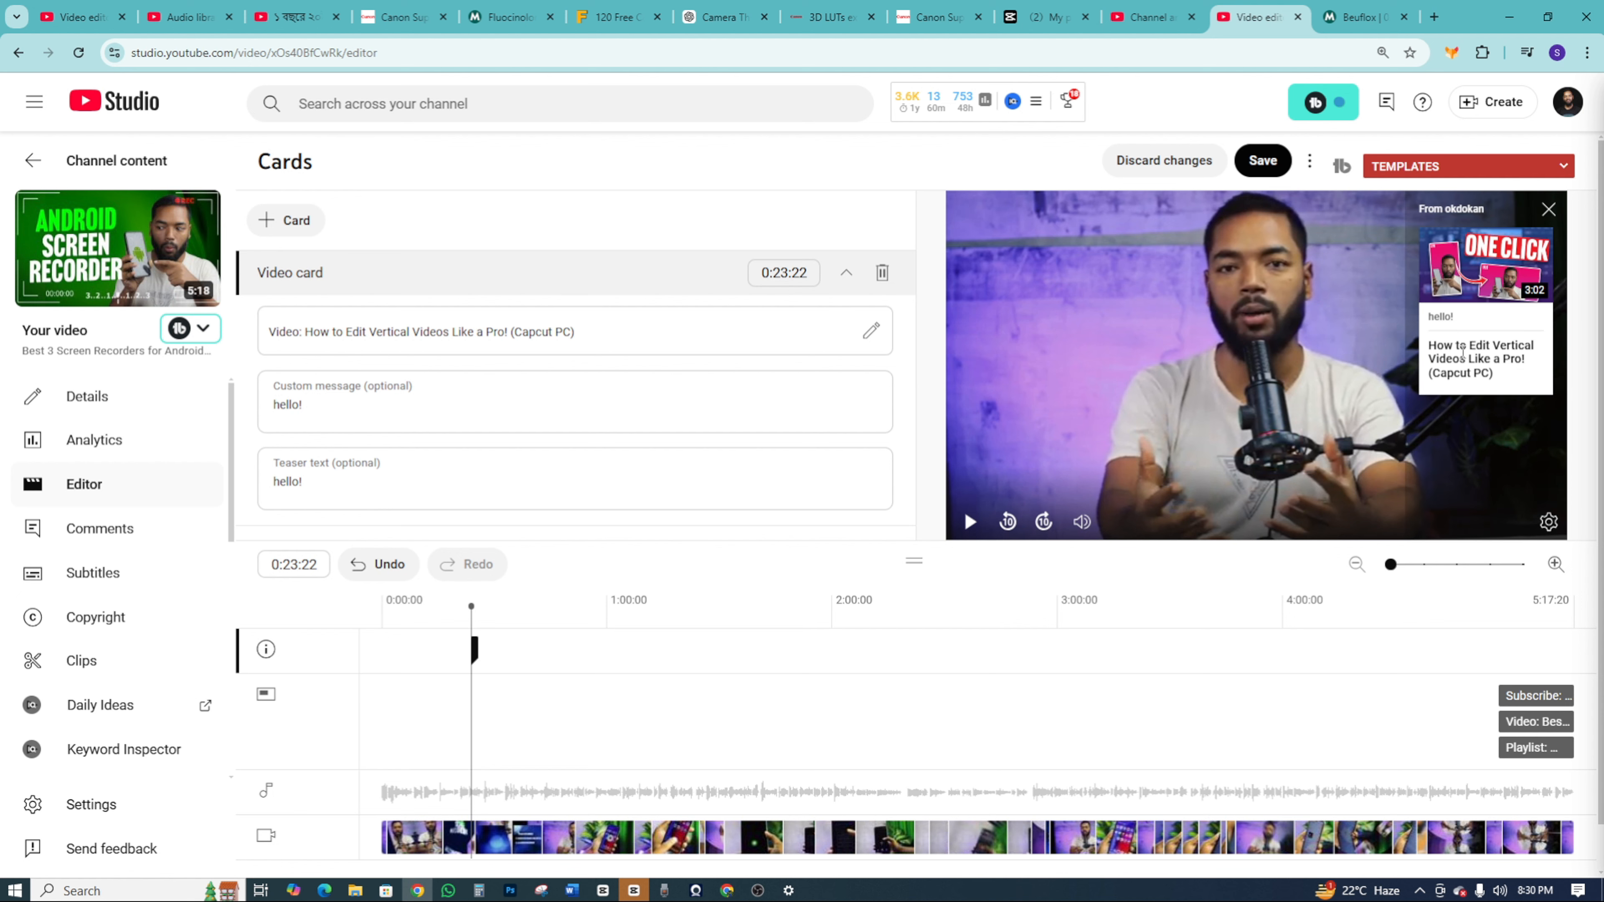
scroll(637, 429, down, 1)
scroll(641, 425, up, 1)
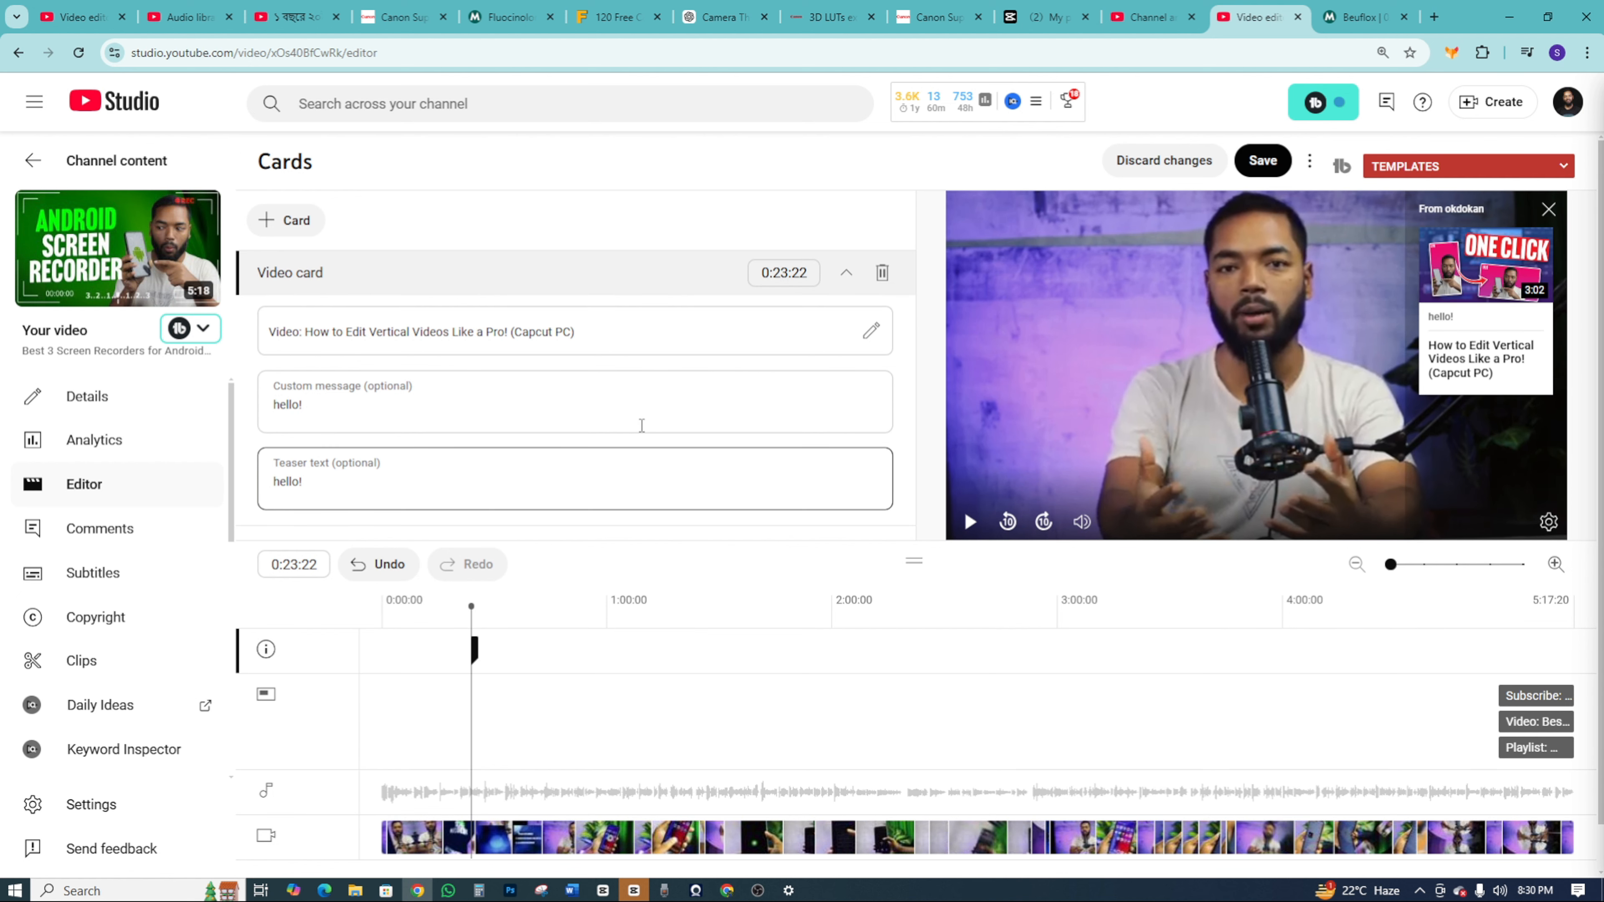
Add a channel card at 0:23:22 that links to the MedReview channel.
click(281, 233)
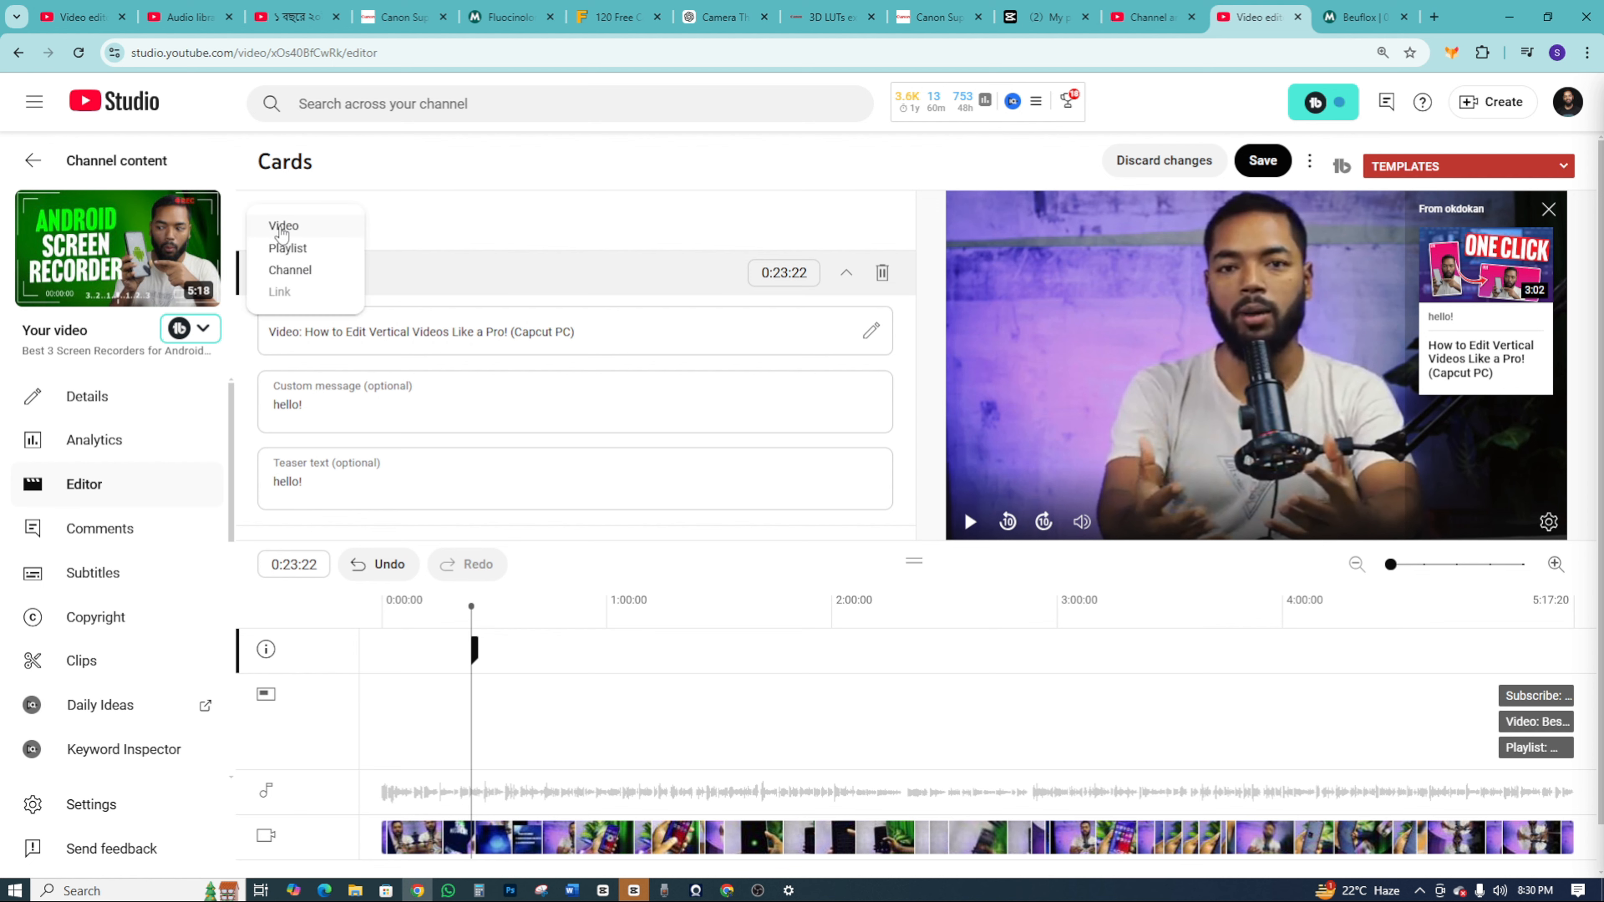
click(289, 270)
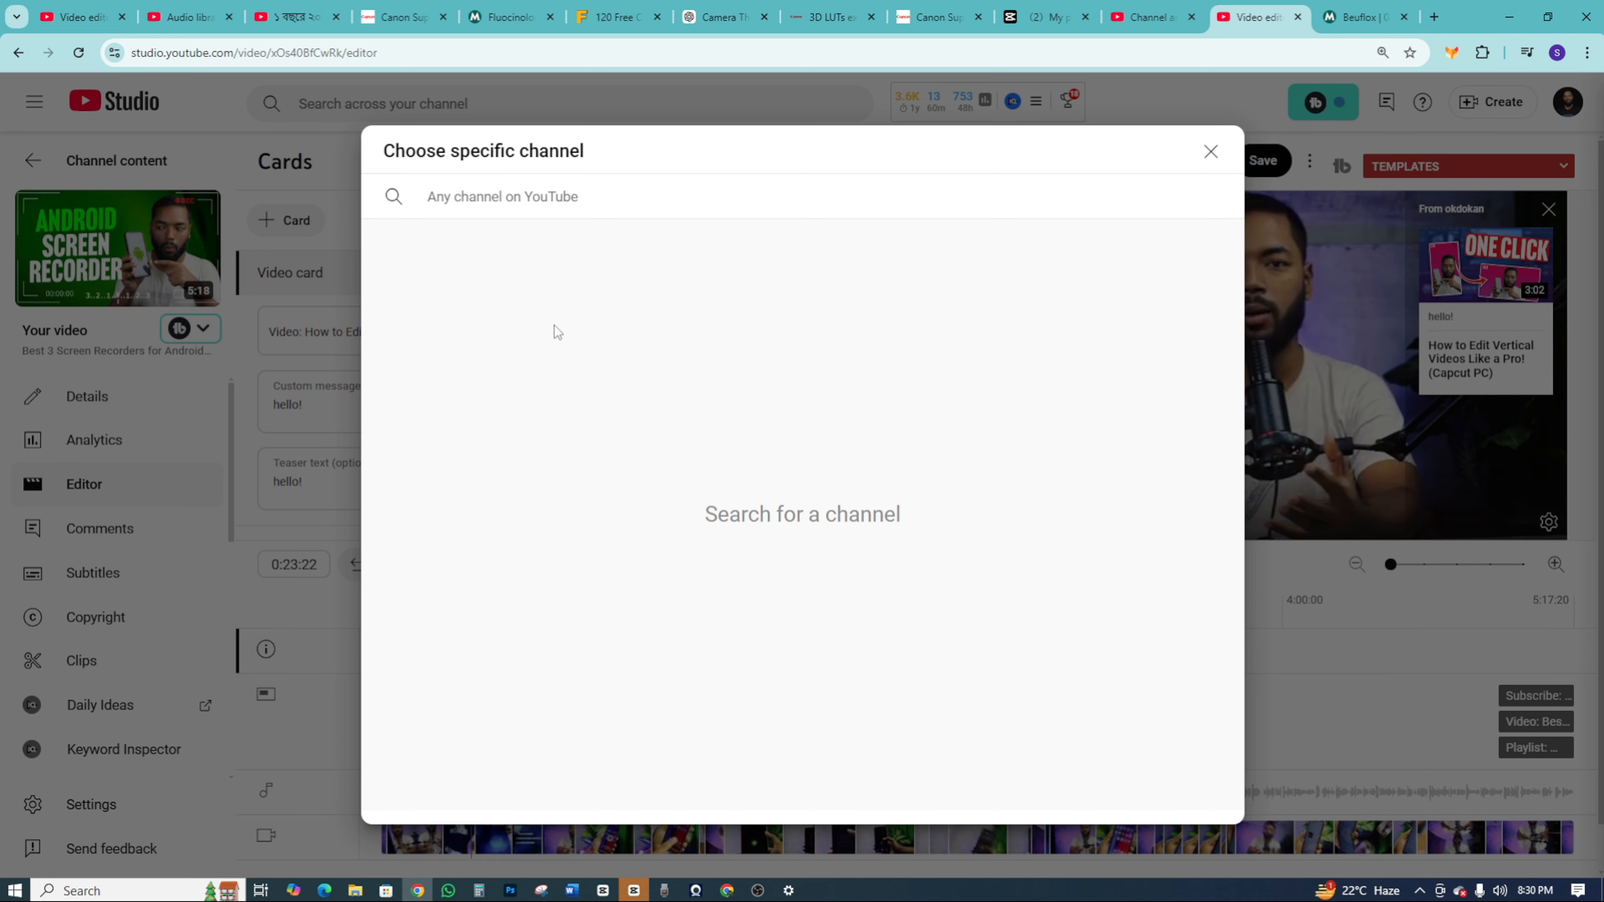
text(midr)
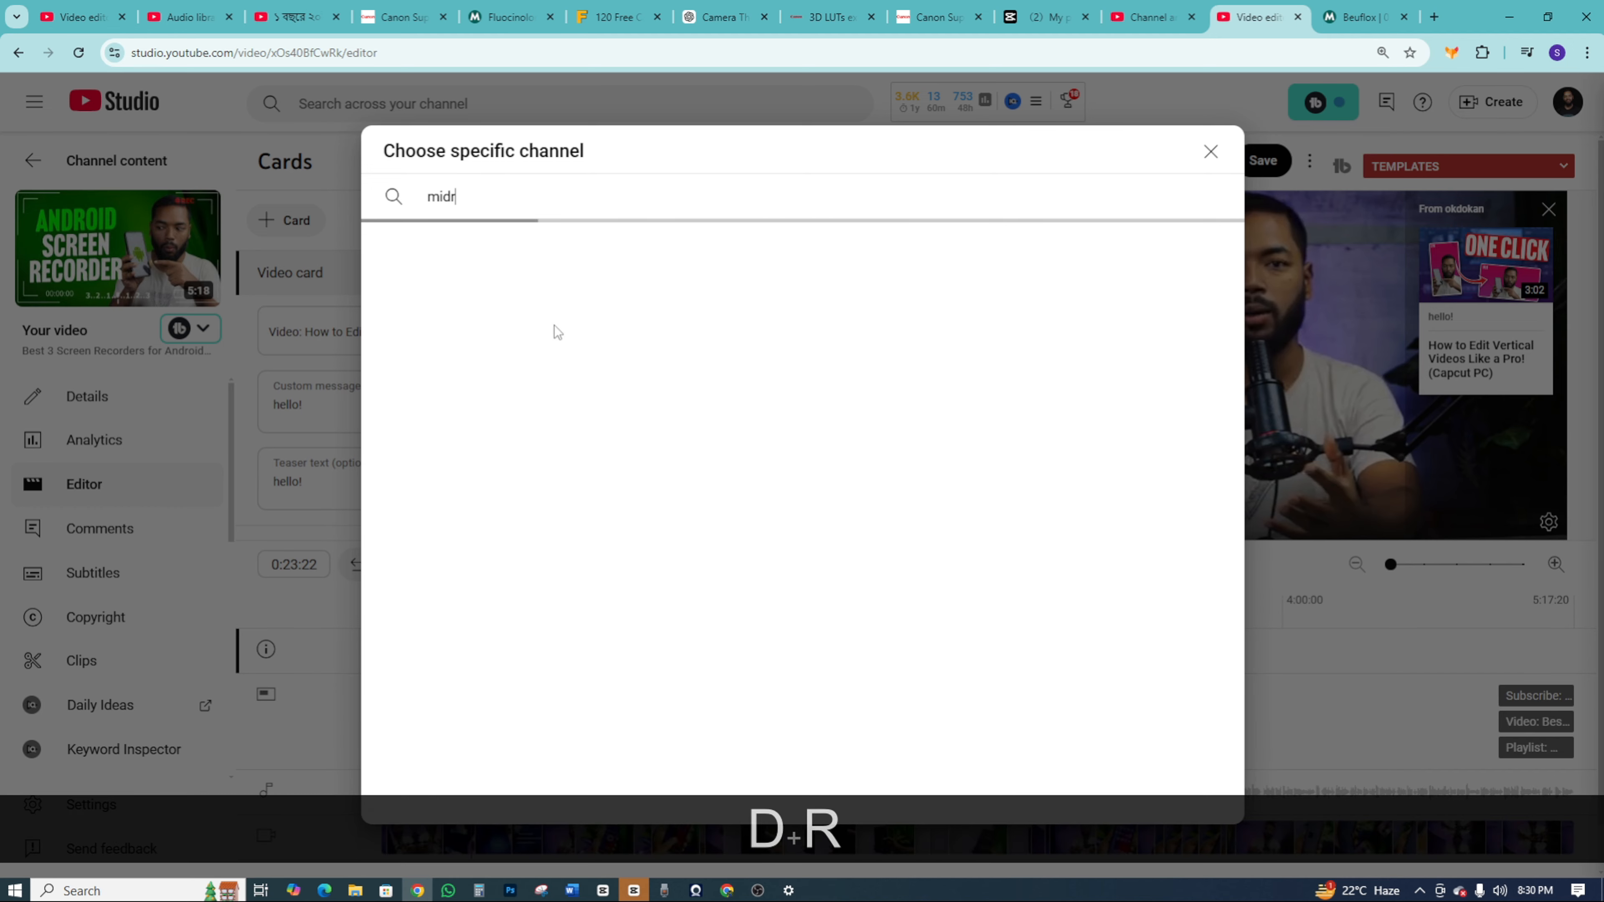
key(BackSpace)
key(BackSpace)
key(BackSpace)
key(BackSpace)
text(edreviewbd)
click(441, 305)
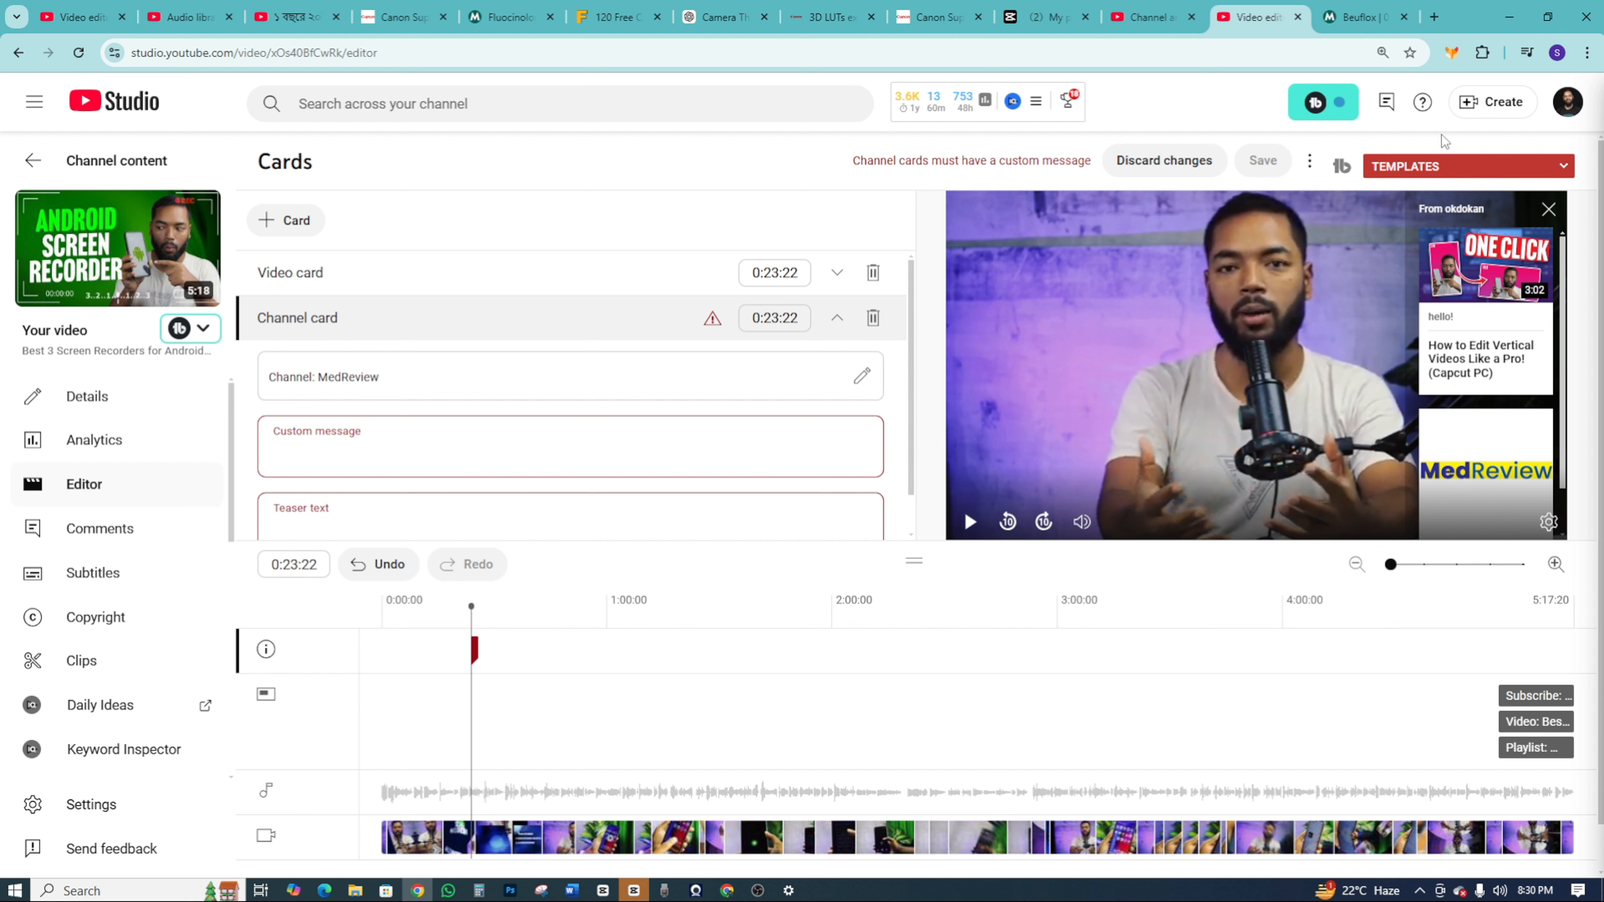
Enter "medrivew" as the channel card's custom message and "medreview" as its teaser text.
scroll(1497, 442, down, 1)
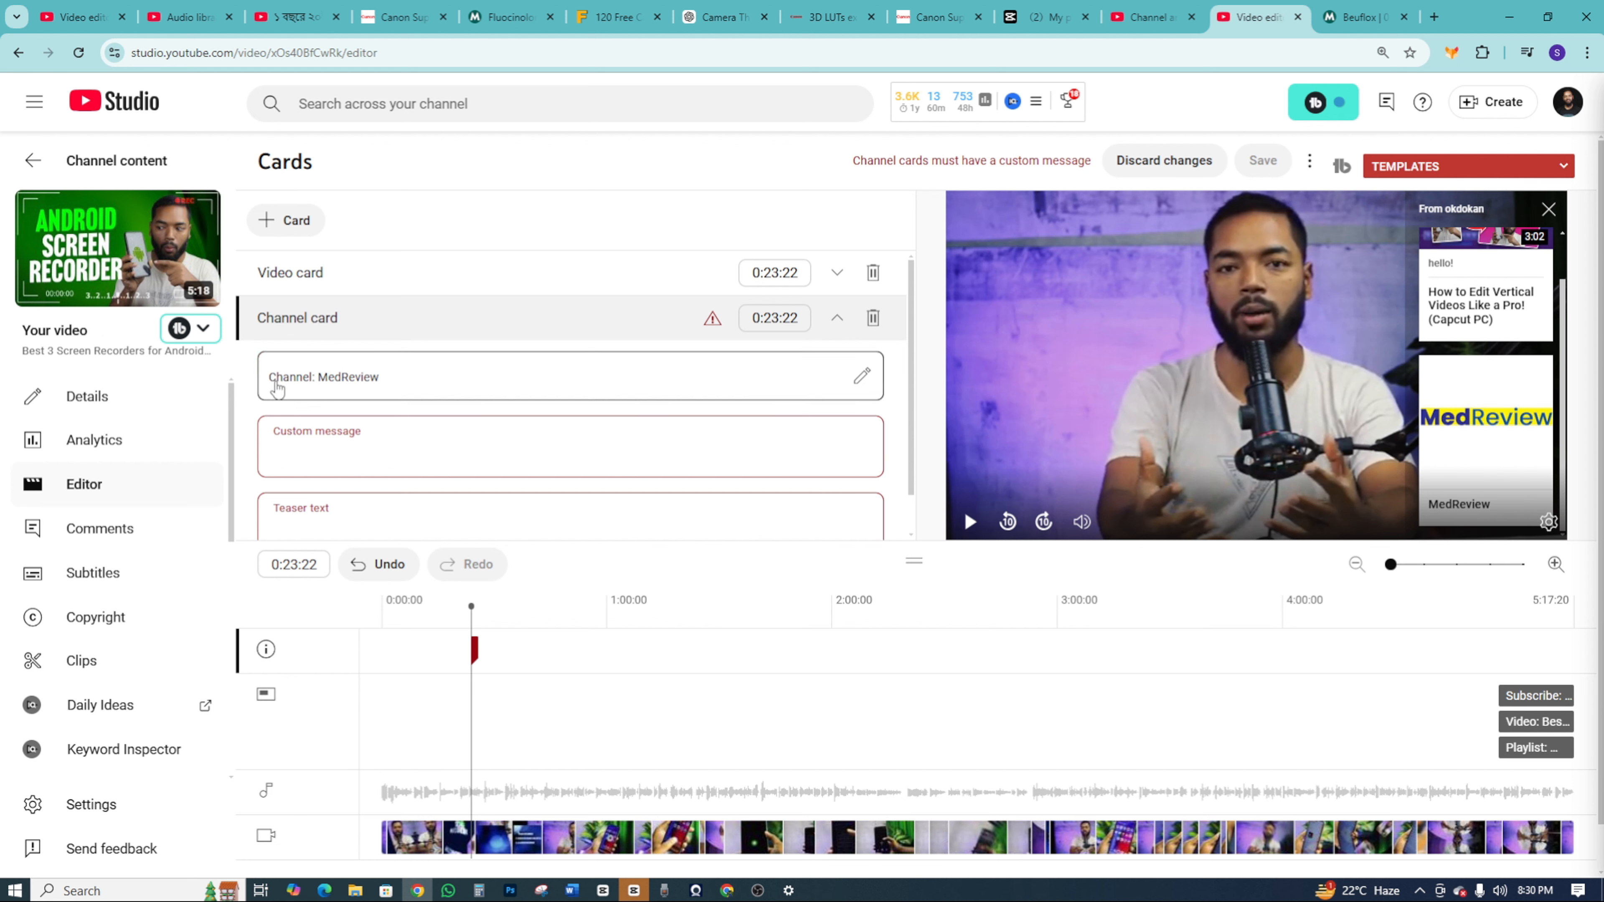
click(374, 434)
text(mew)
key(BackSpace)
text(drivew)
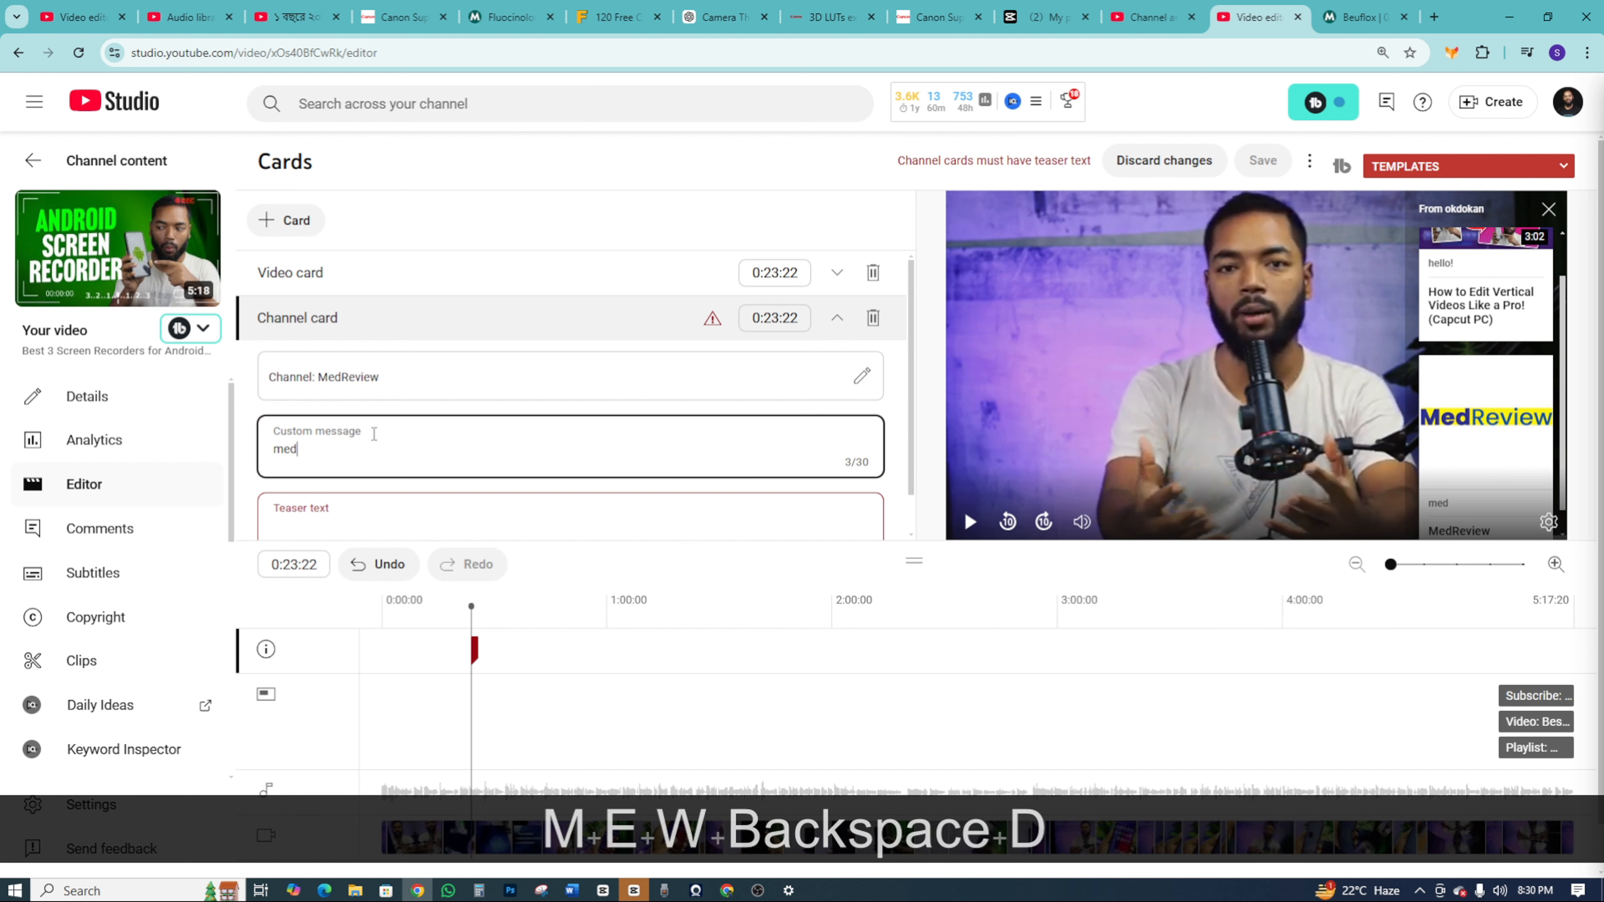
key(Tab)
text(medreview)
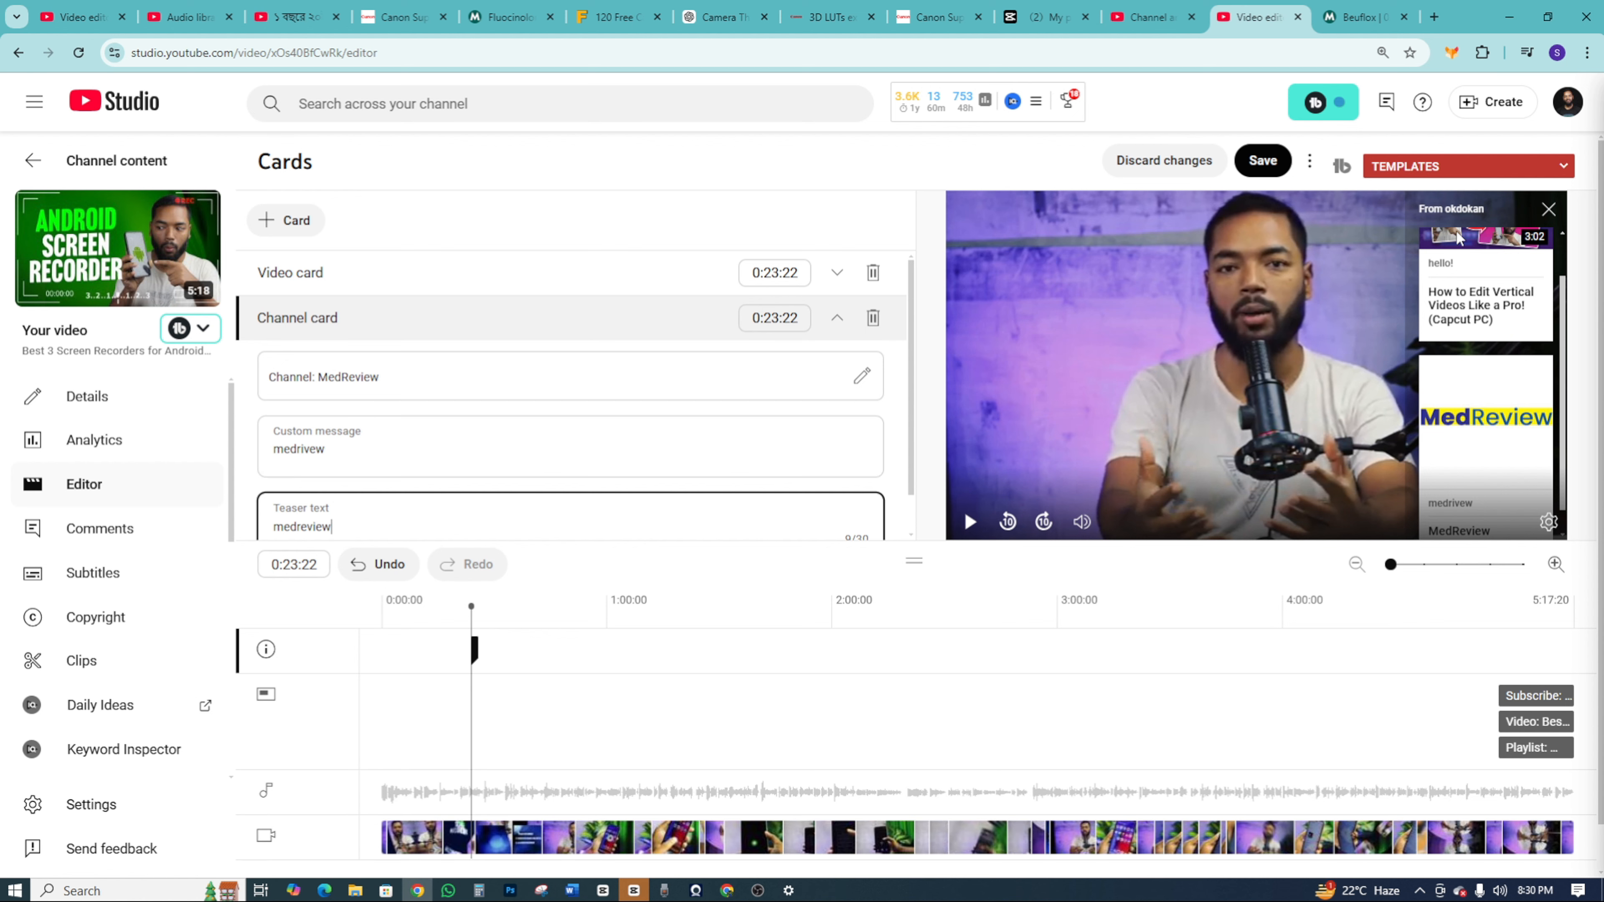
scroll(1472, 354, down, 3)
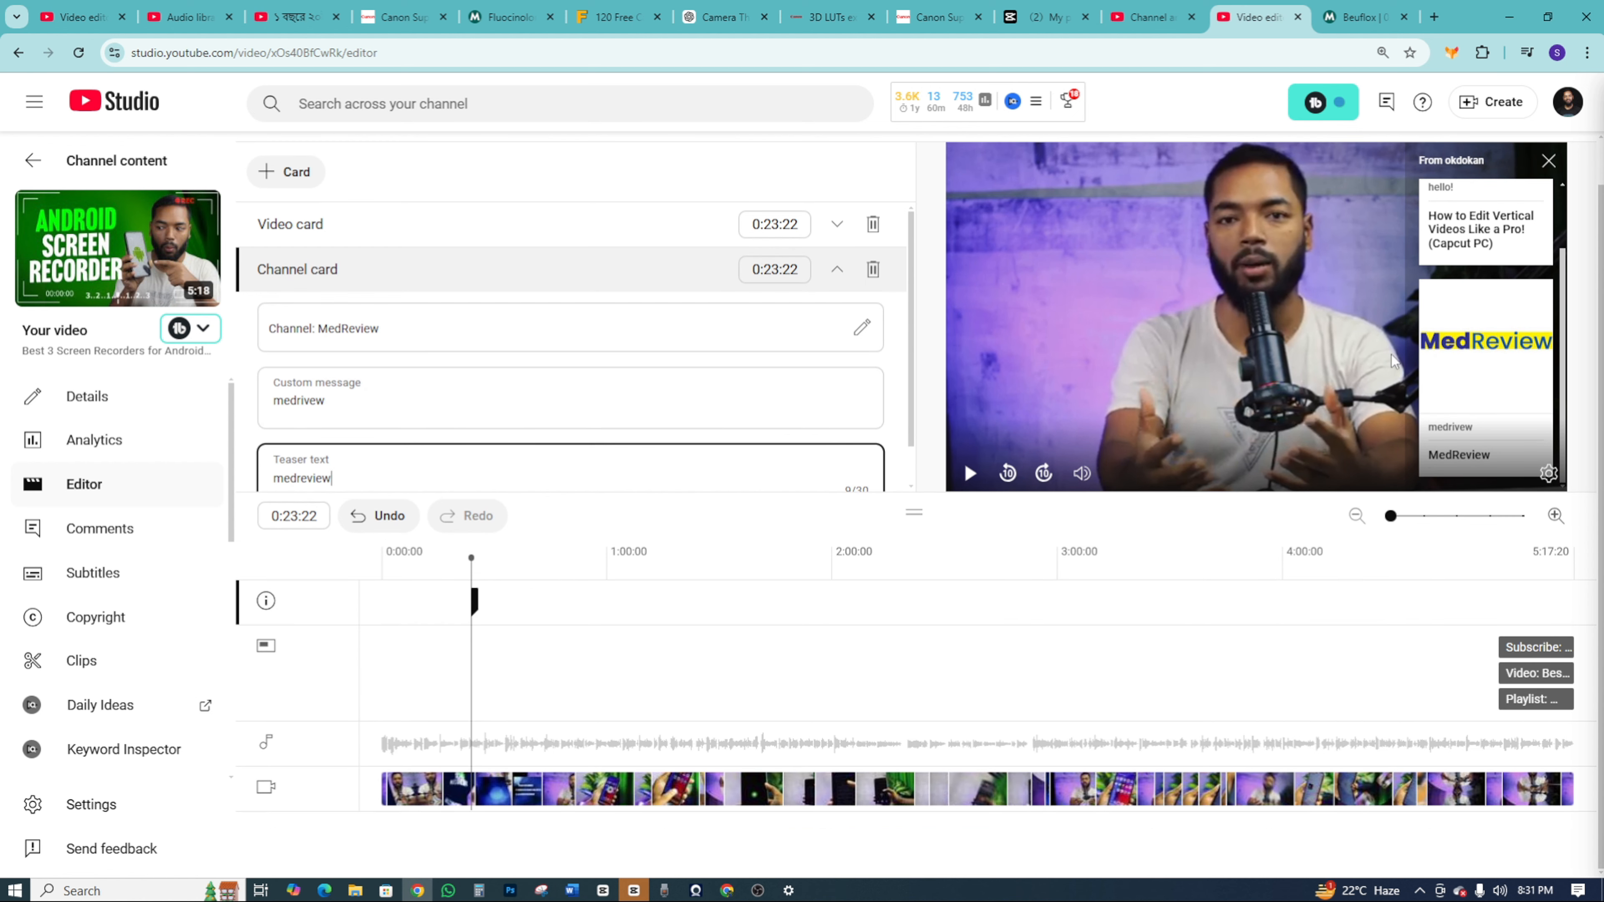
click(272, 171)
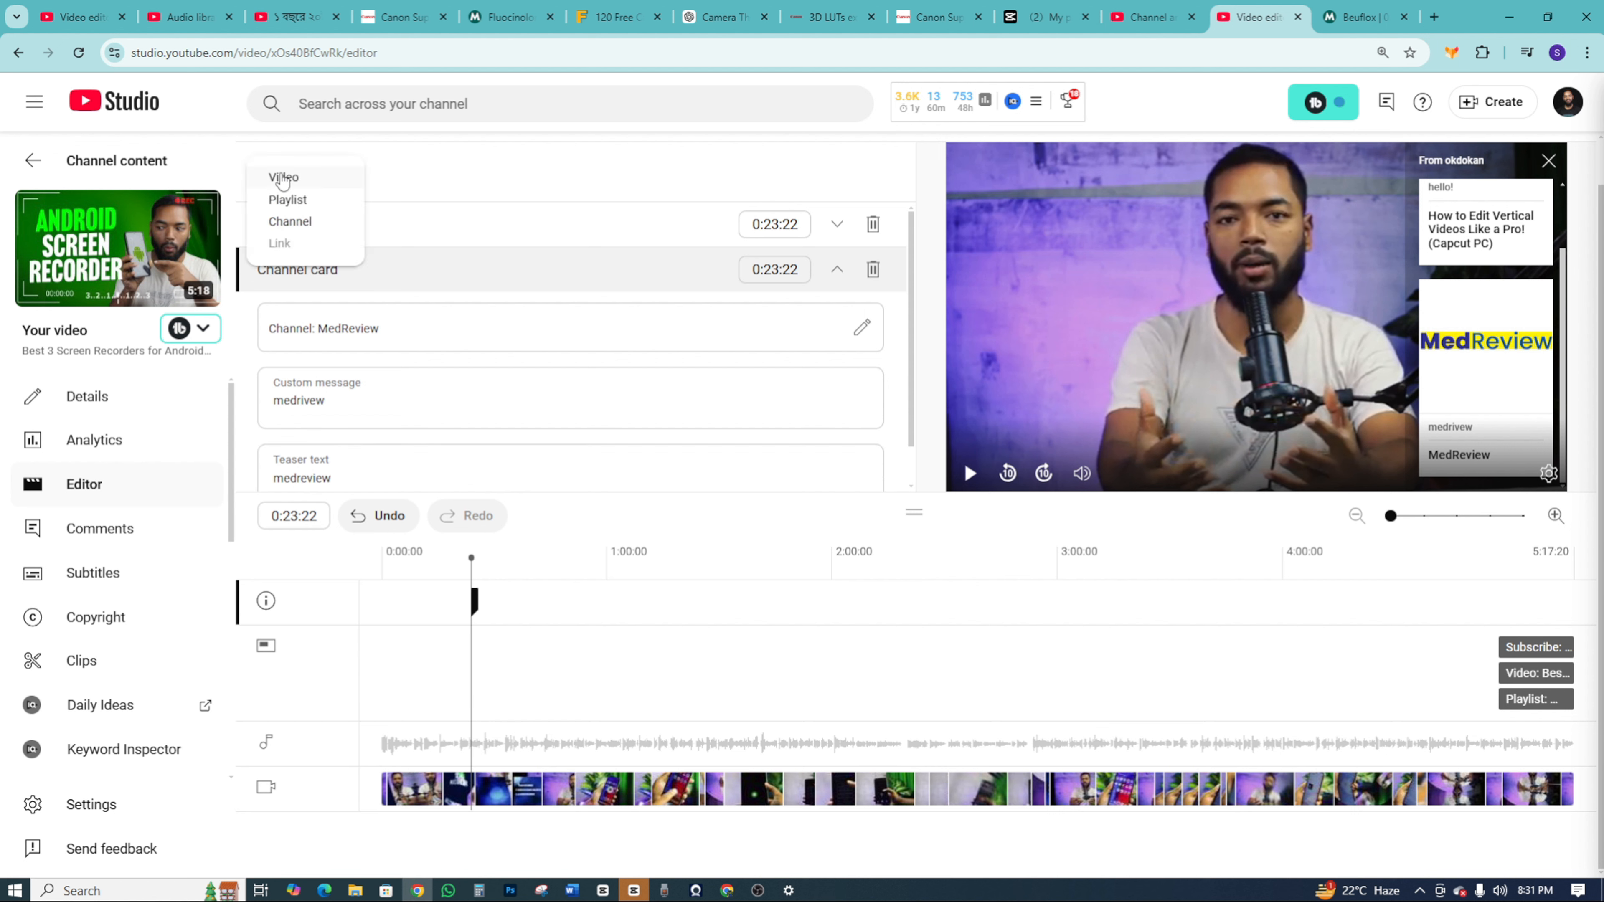
mouse_move(278, 246)
click(558, 205)
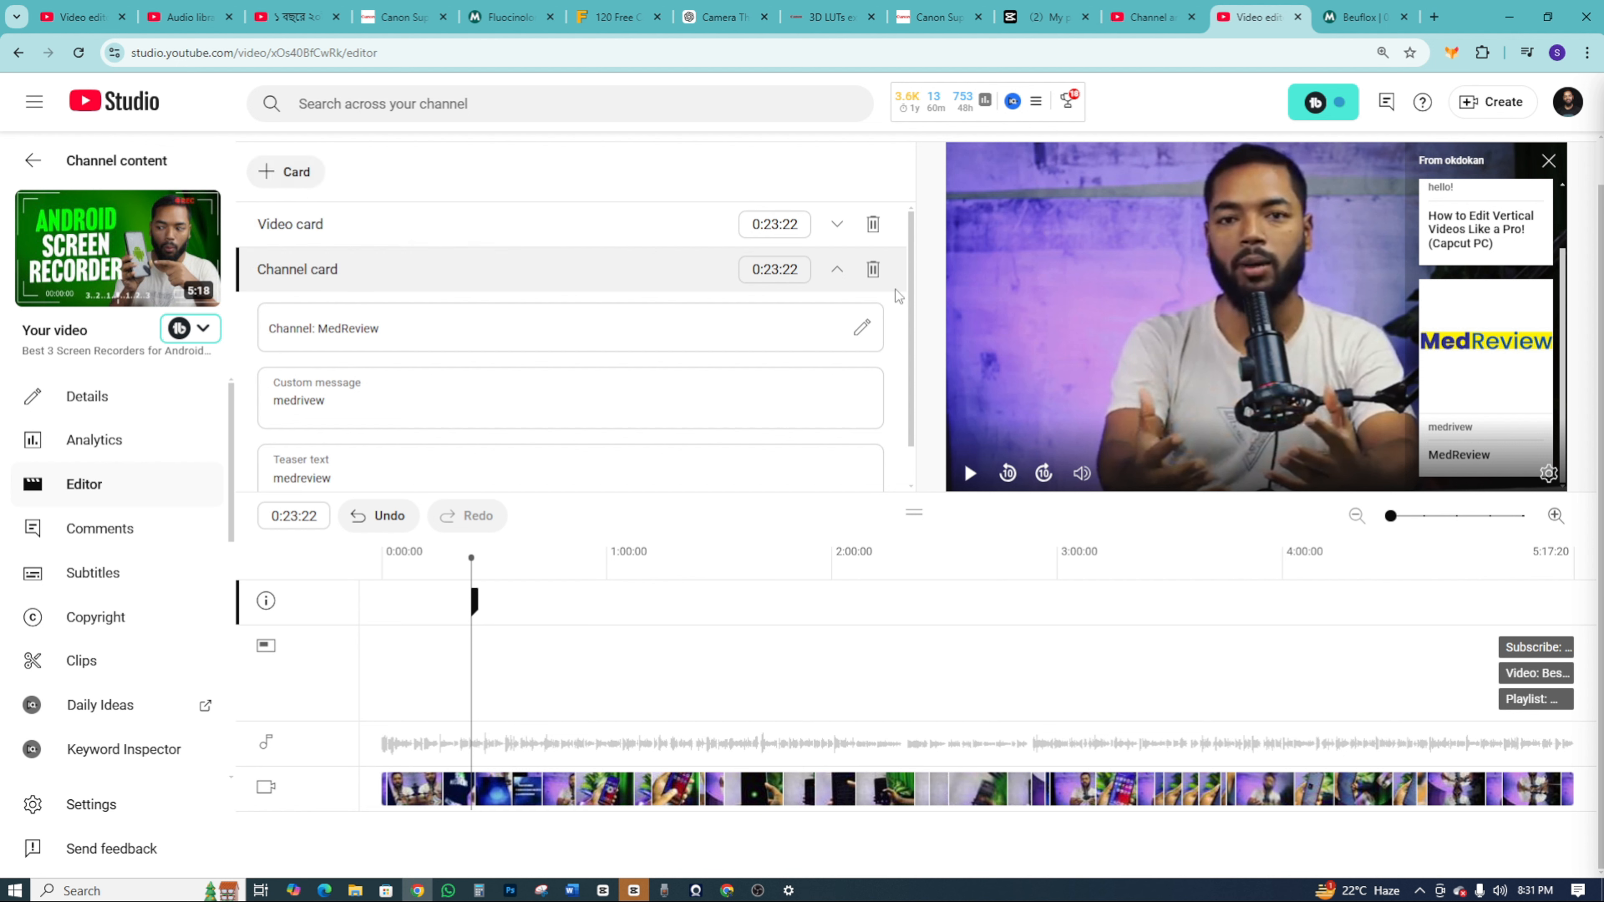